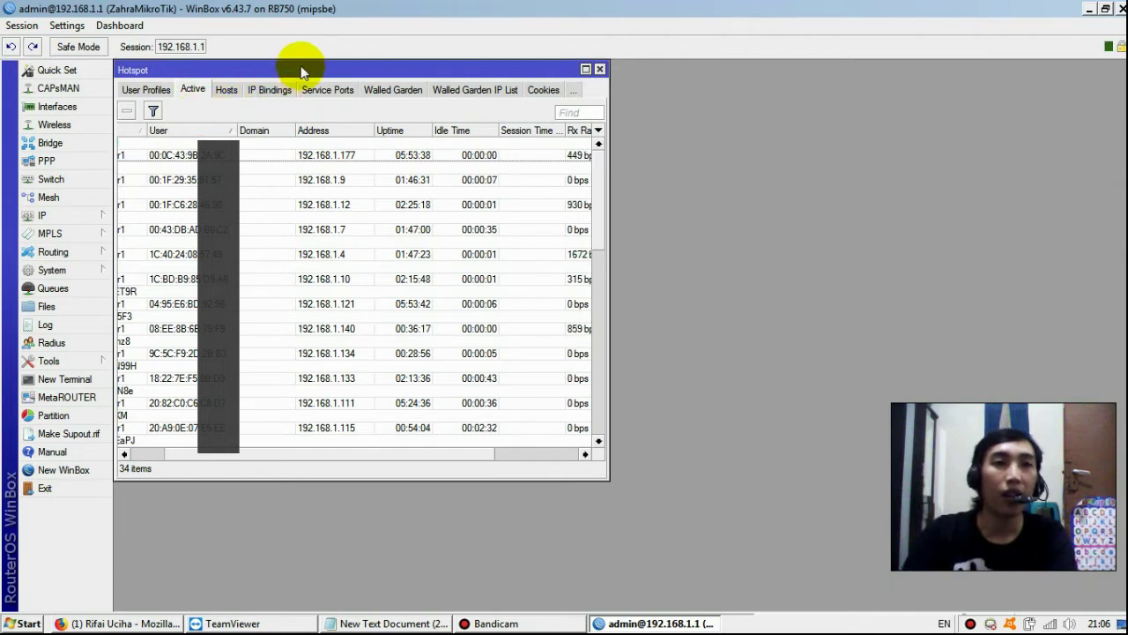
- Show the Users tab in the Hotspot window, listing all 279 hotspot users
drag(301, 71, 306, 75)
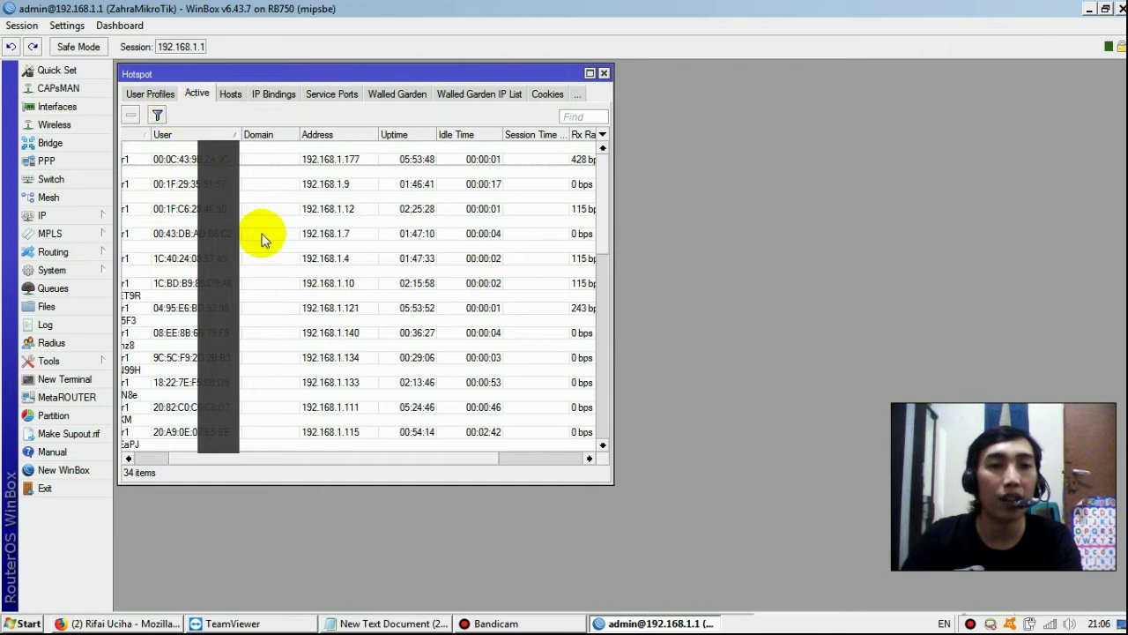
drag(221, 456, 155, 446)
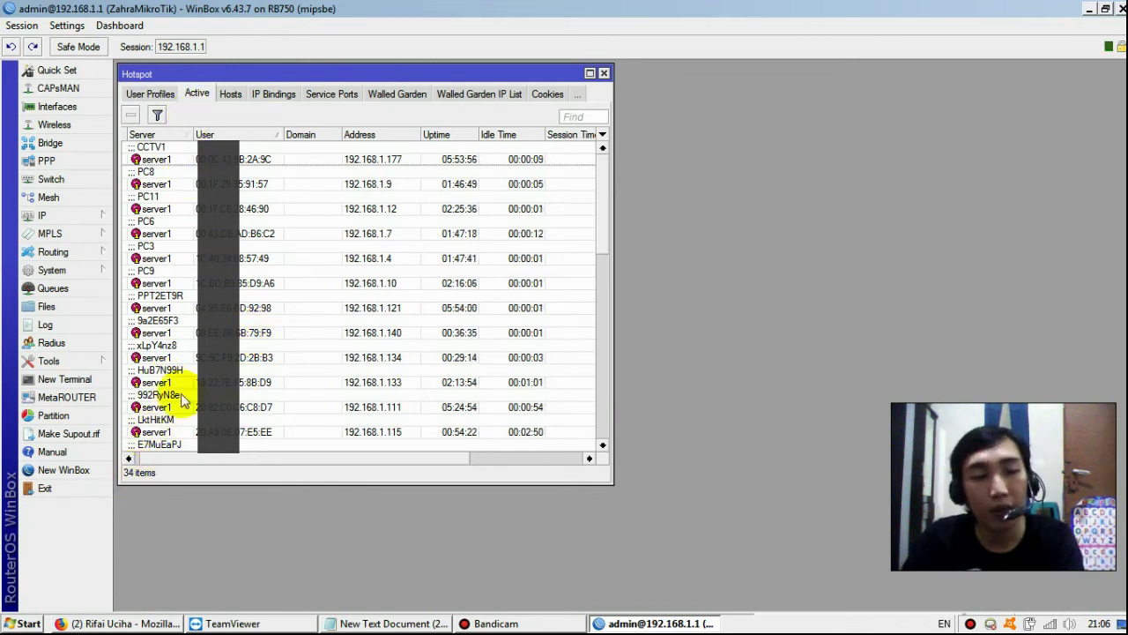
click(154, 94)
click(141, 94)
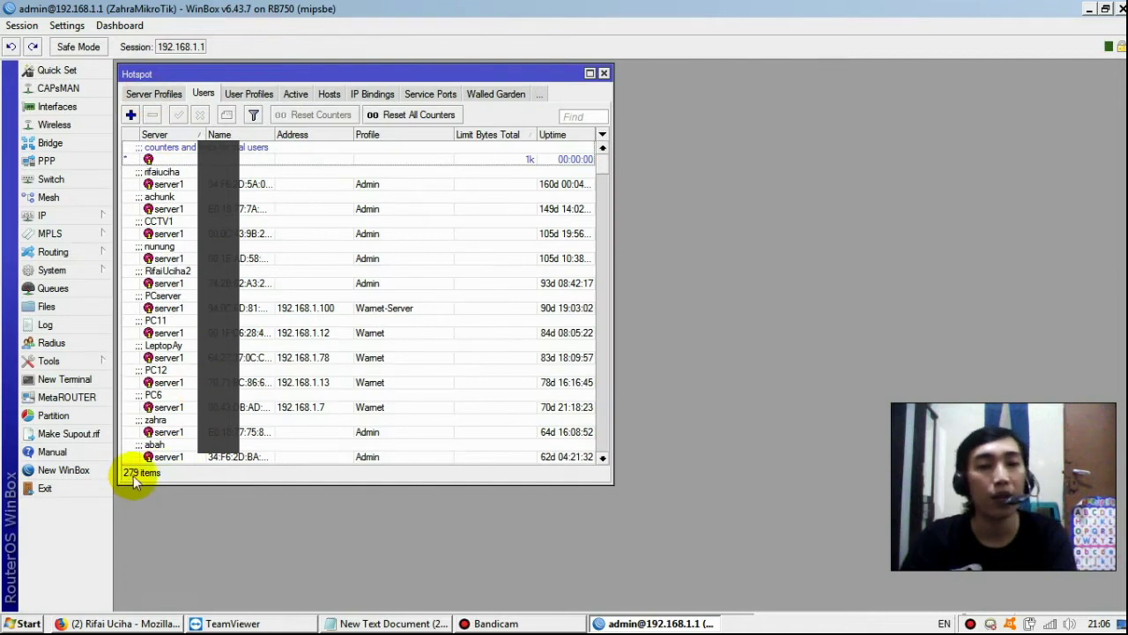
click(90, 272)
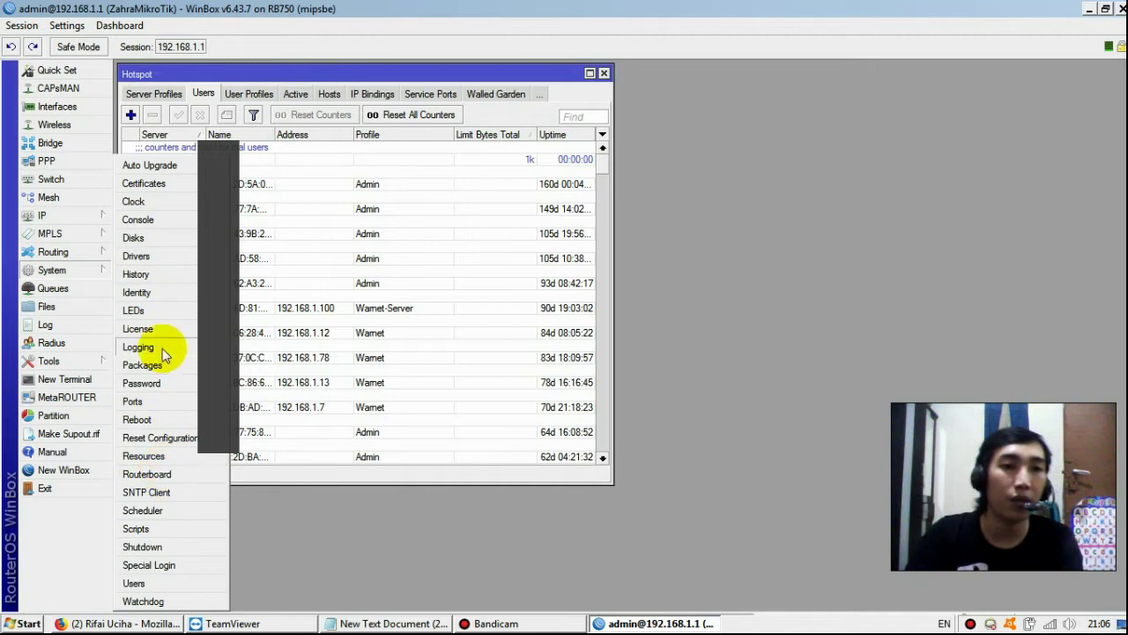
click(176, 473)
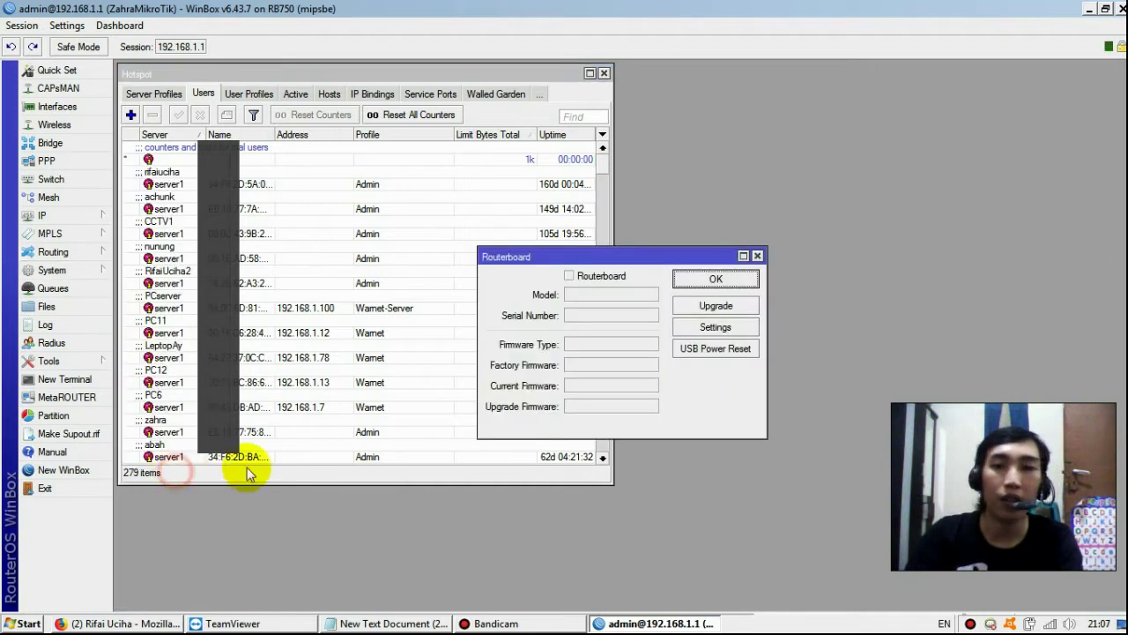
click(757, 256)
click(79, 269)
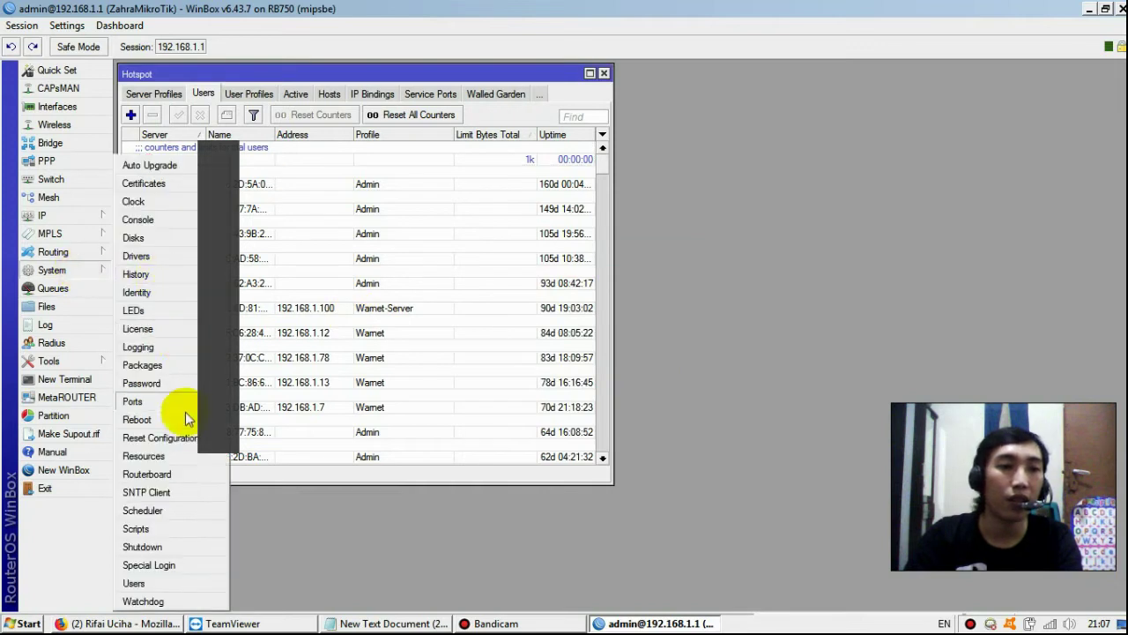
click(179, 457)
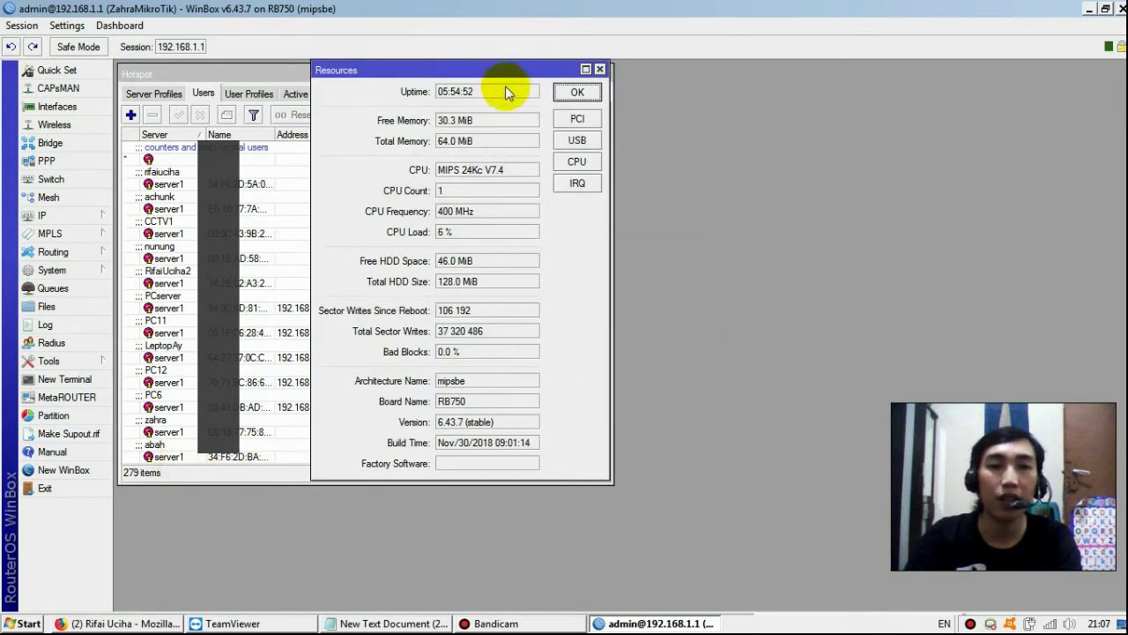
drag(509, 70, 980, 85)
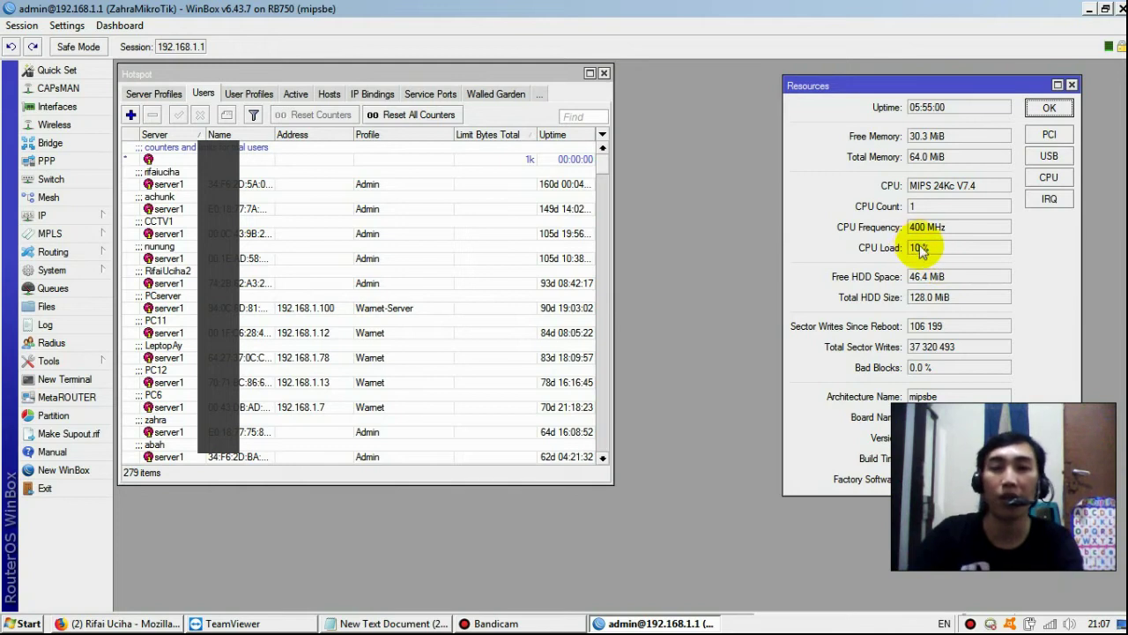
click(1071, 85)
drag(466, 75, 474, 73)
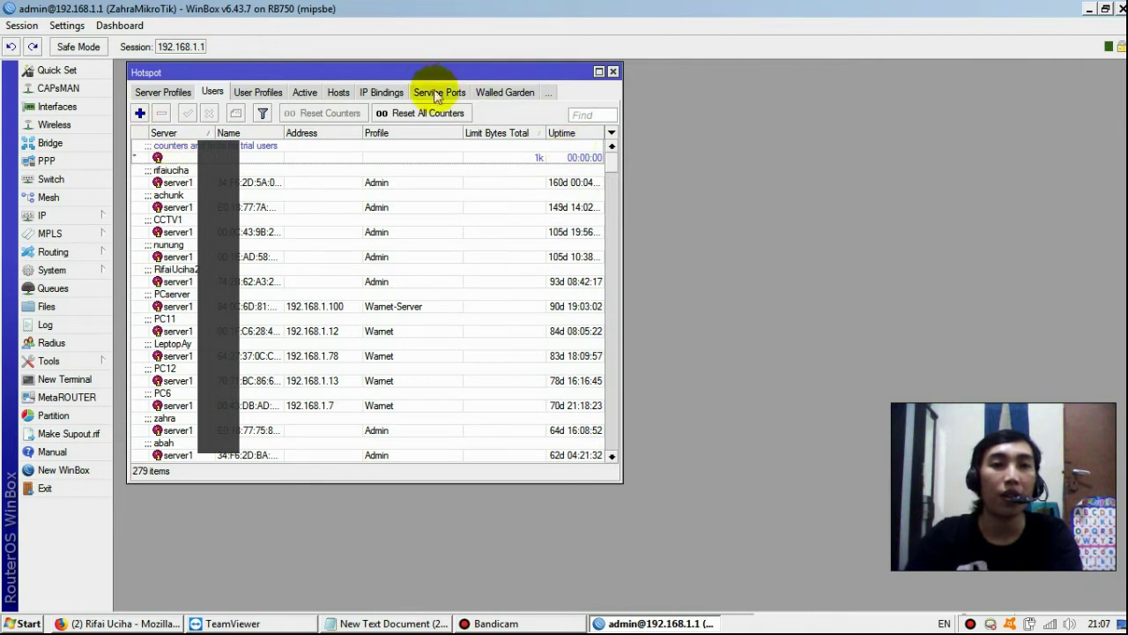
- Add a new hotspot user named Tes on server1 and enter its password
drag(365, 71, 365, 78)
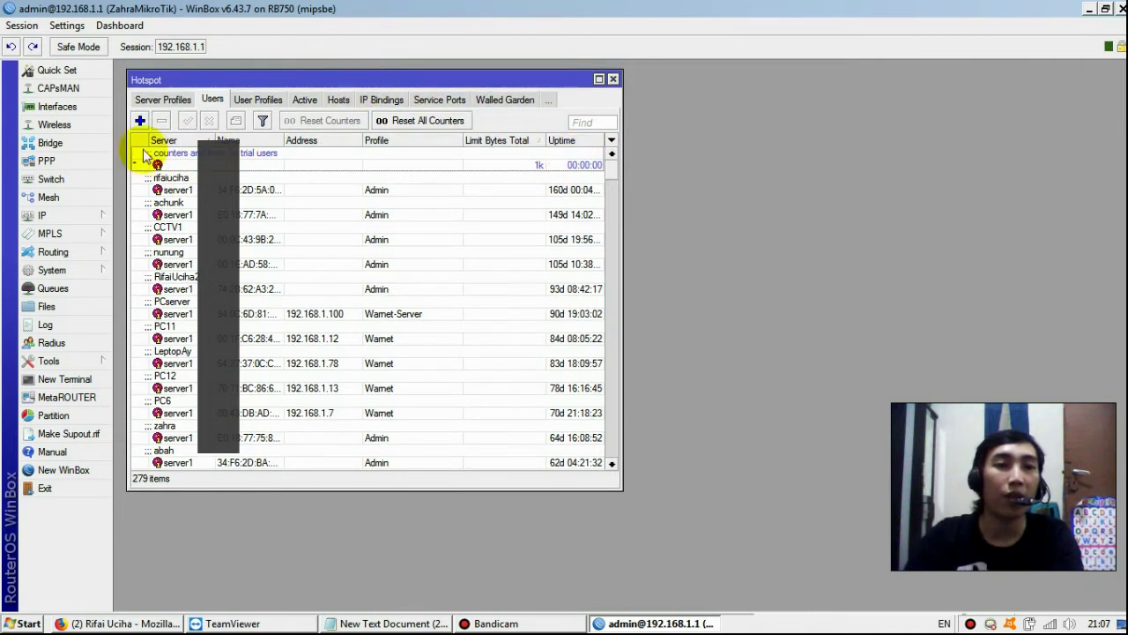
click(140, 121)
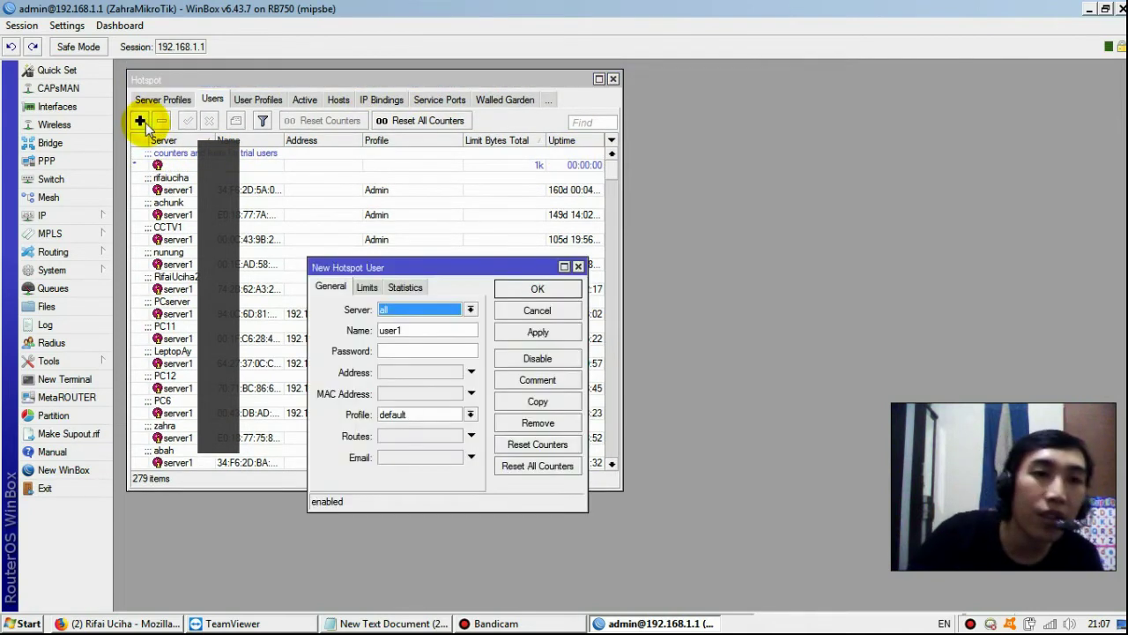
click(471, 311)
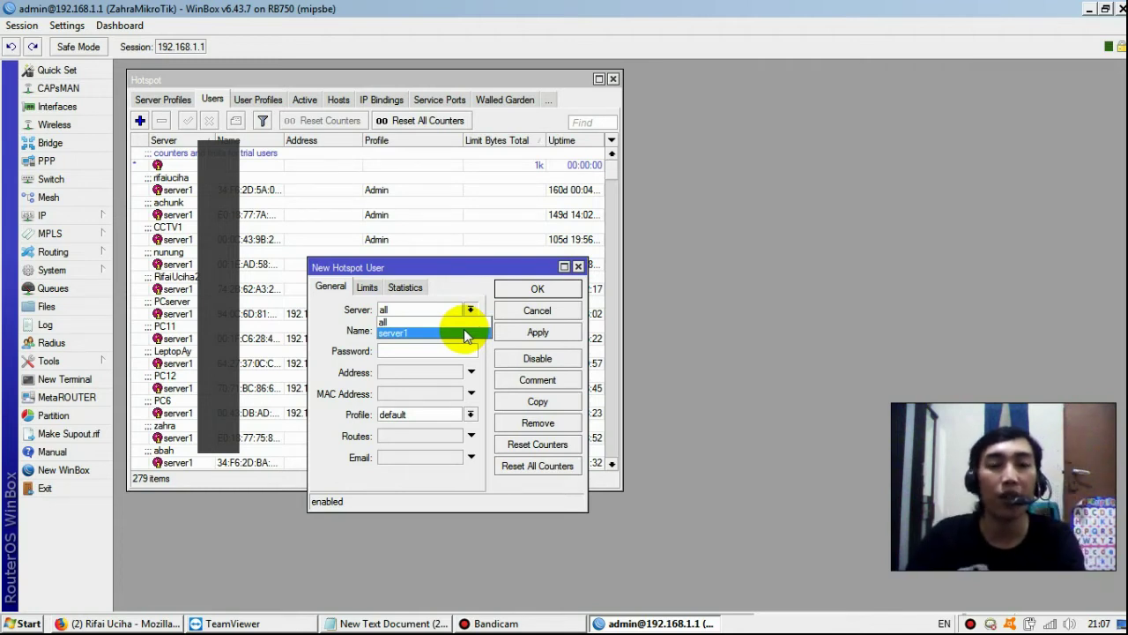
click(466, 334)
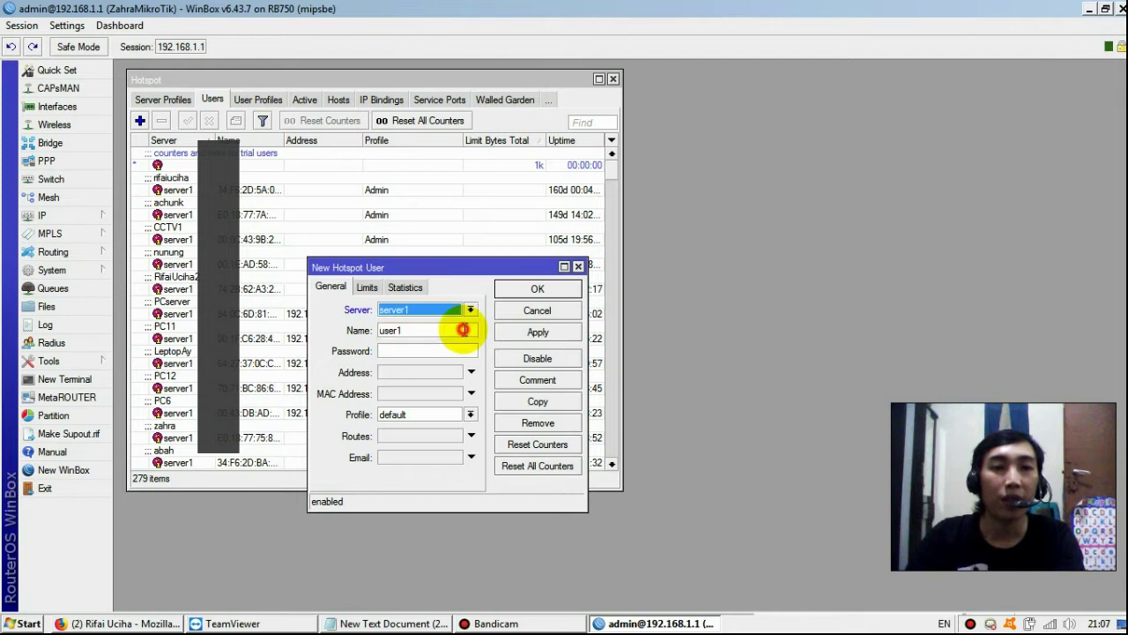
double_click(429, 330)
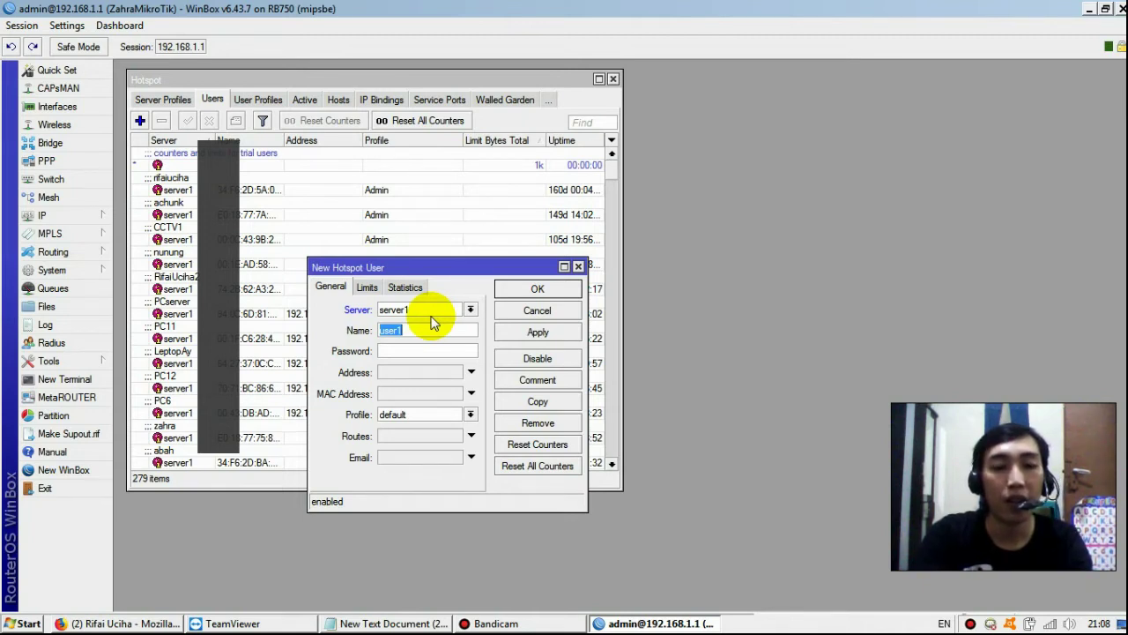
text(Tes)
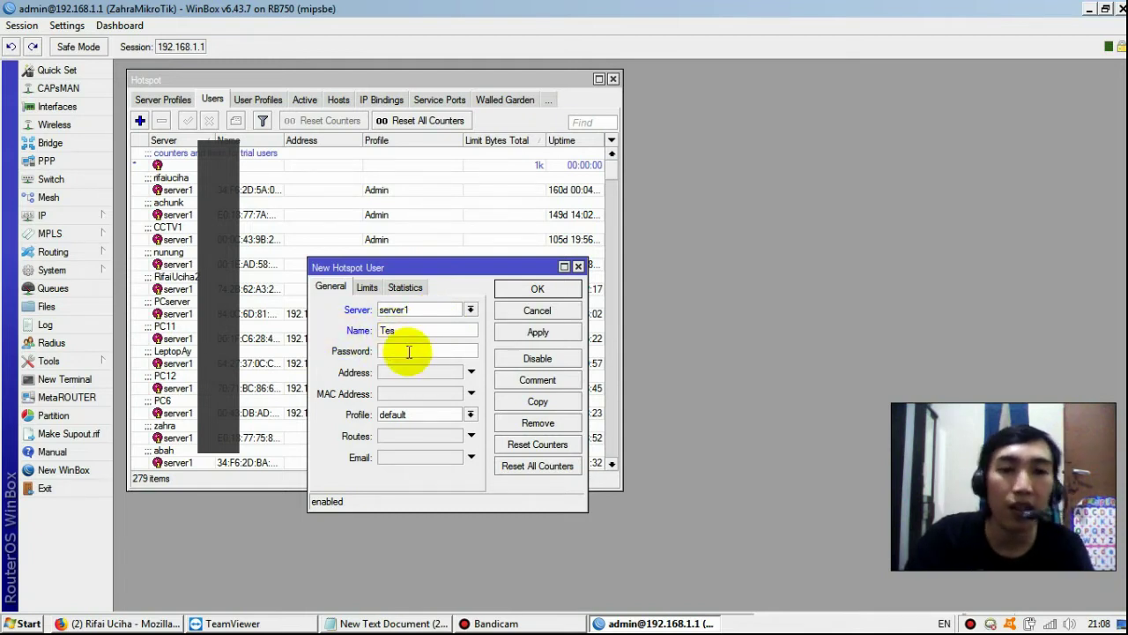
click(412, 352)
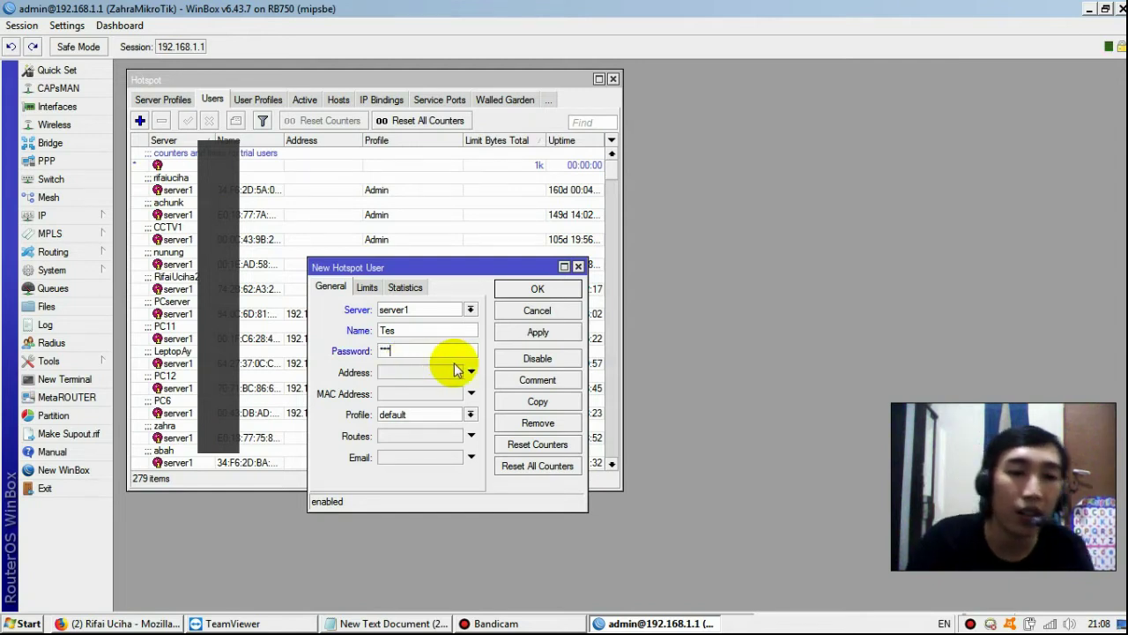
click(470, 416)
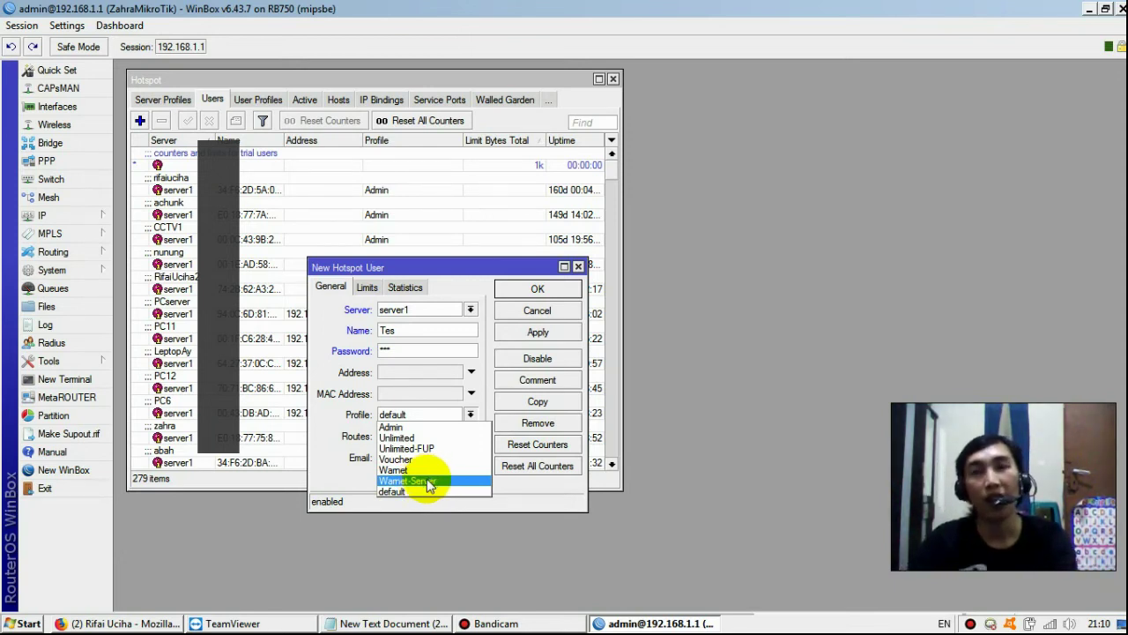
- Give Tes the Admin profile, leave its limits empty, and save the user
click(406, 428)
click(366, 291)
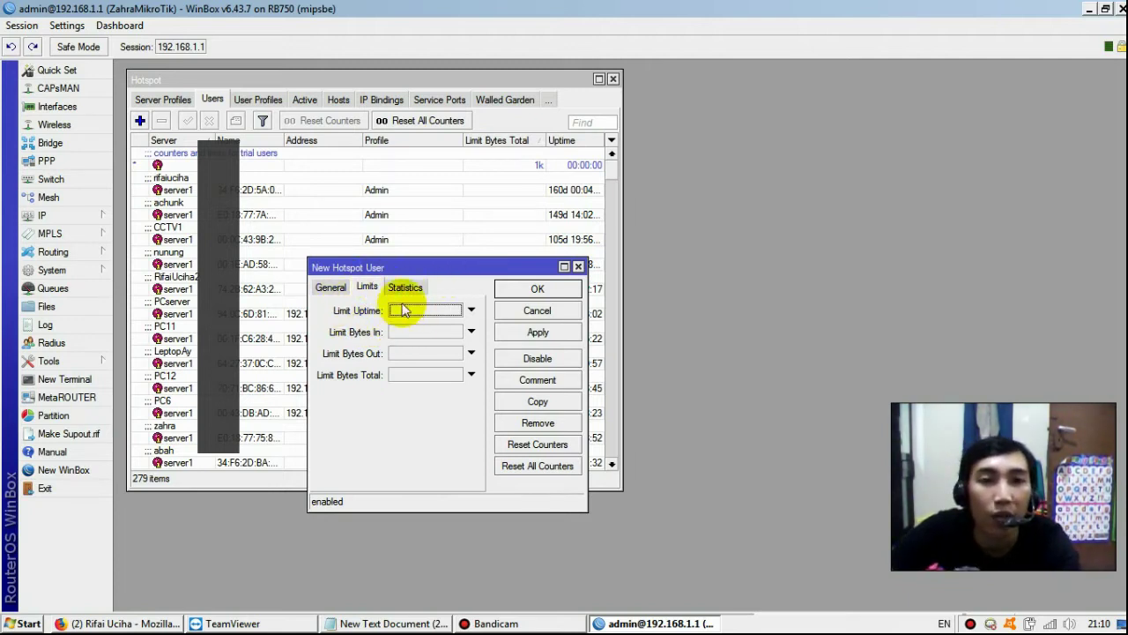
click(322, 290)
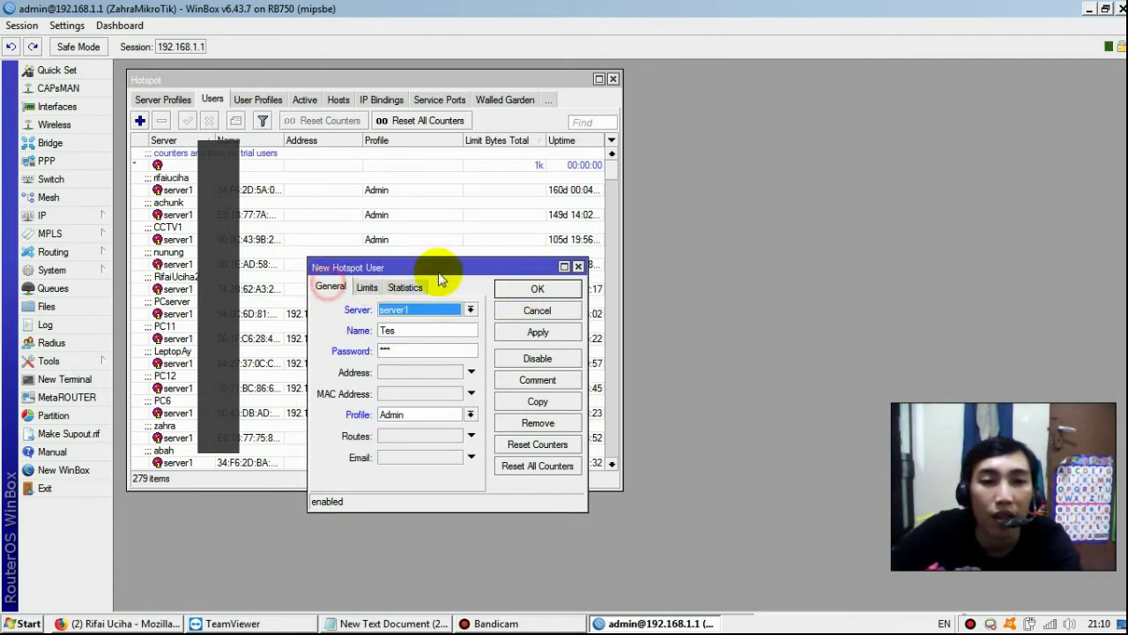
click(535, 291)
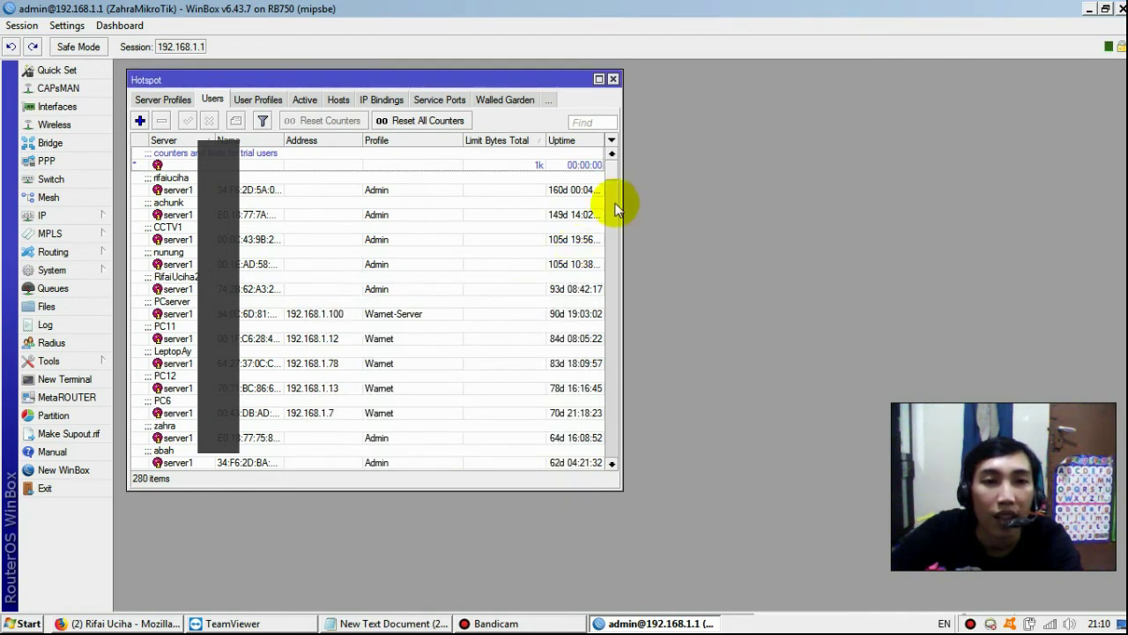
- Search the hotspot users for 'tes' and select the Tes row at the bottom
drag(611, 164, 585, 126)
click(585, 124)
text(tes)
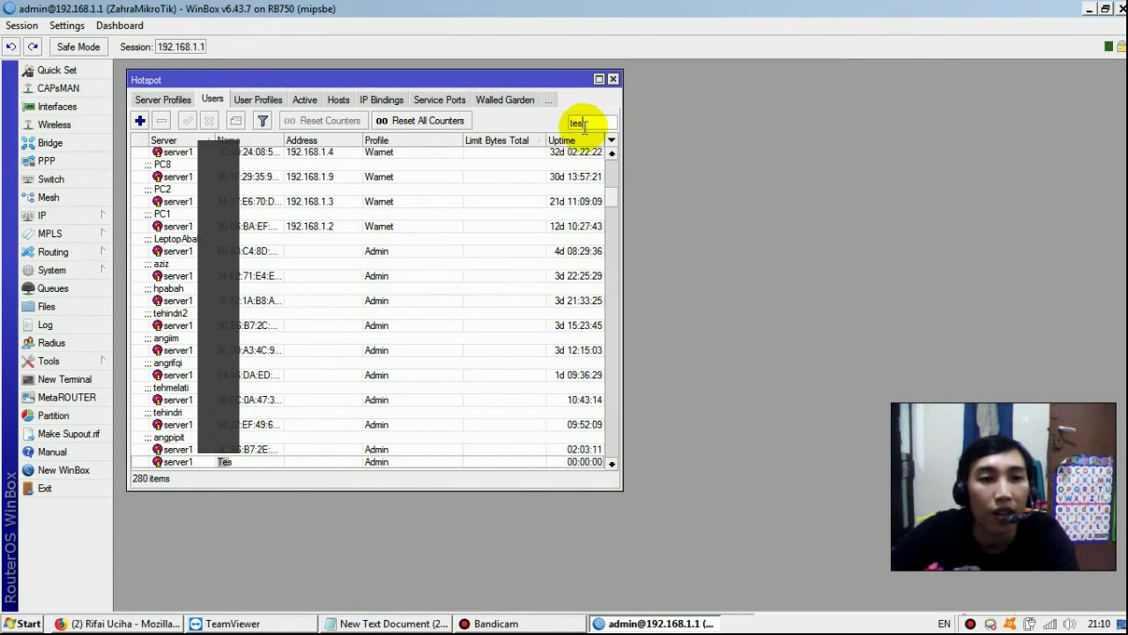
click(612, 463)
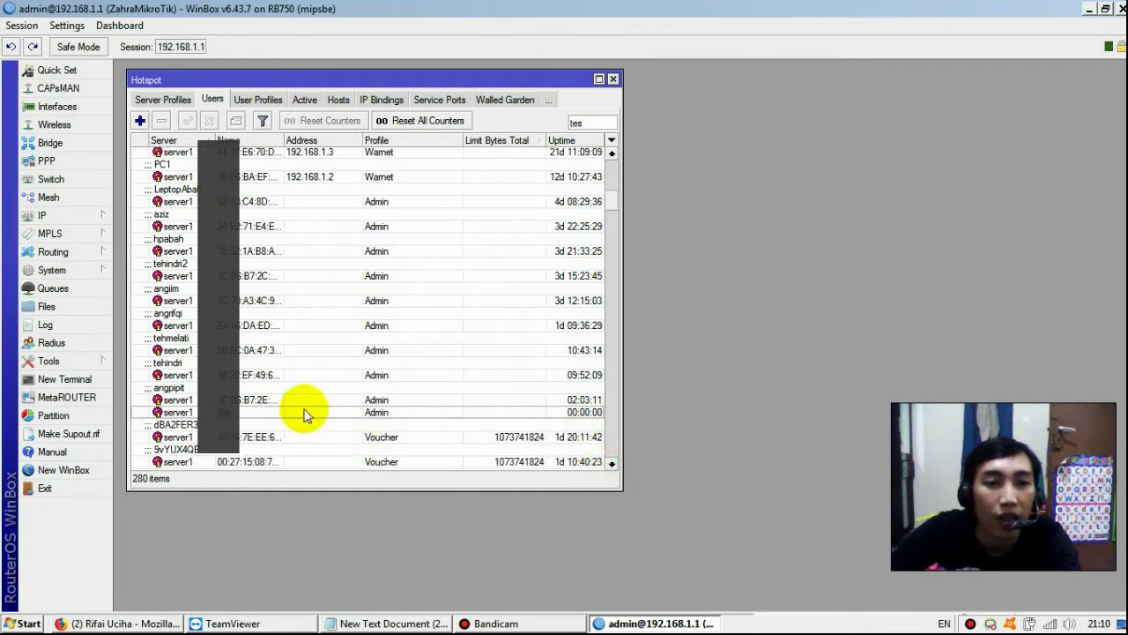
click(304, 412)
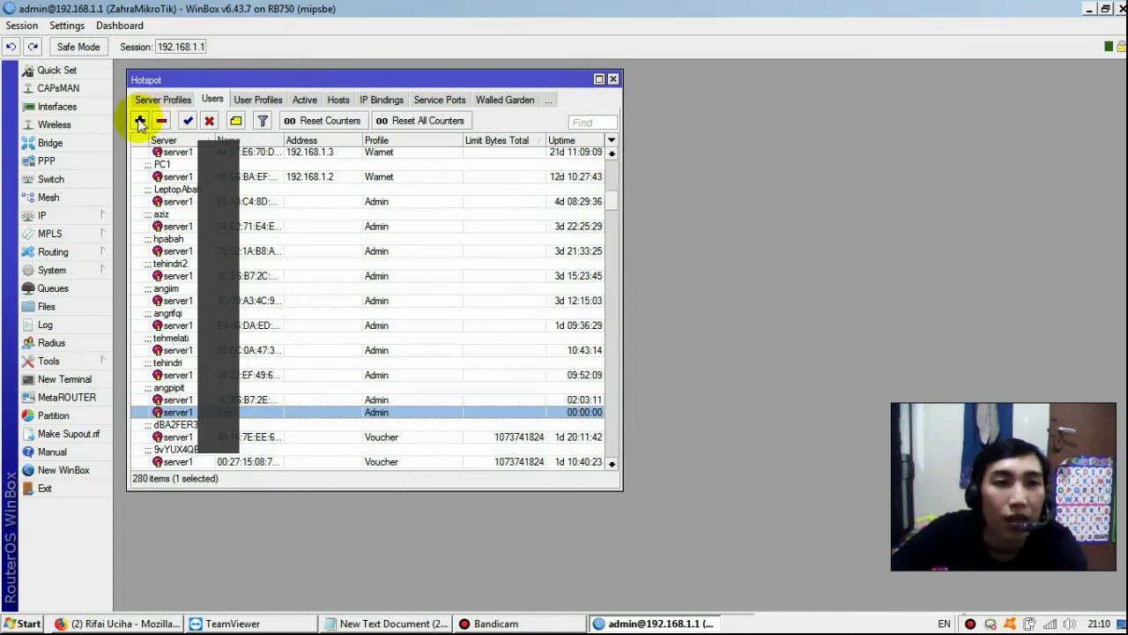
click(139, 122)
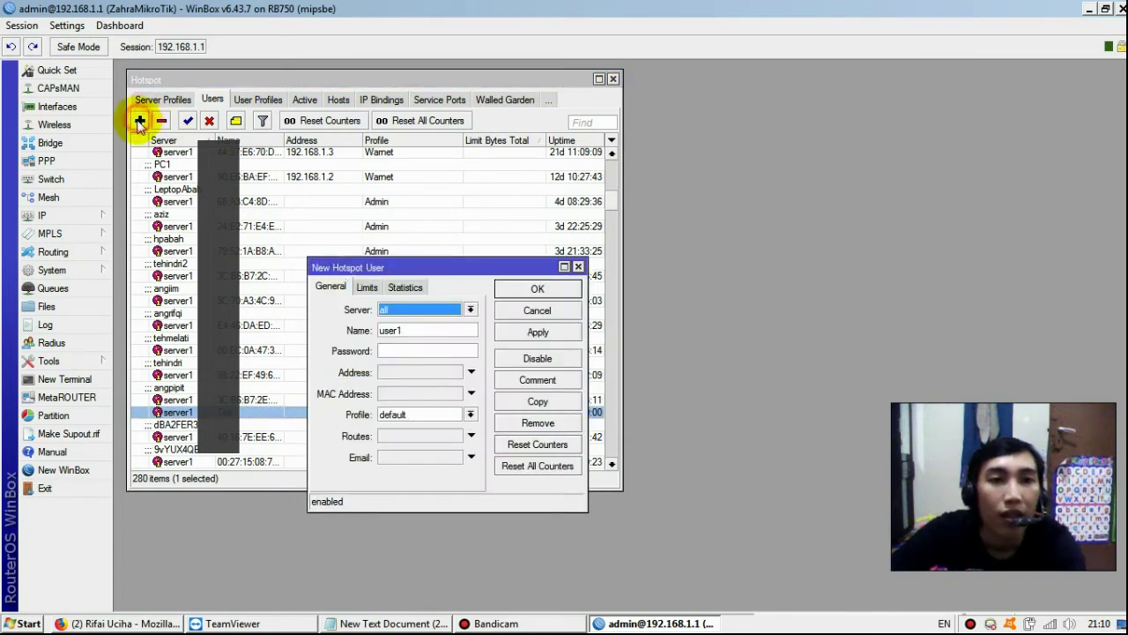
click(470, 310)
click(418, 326)
double_click(424, 331)
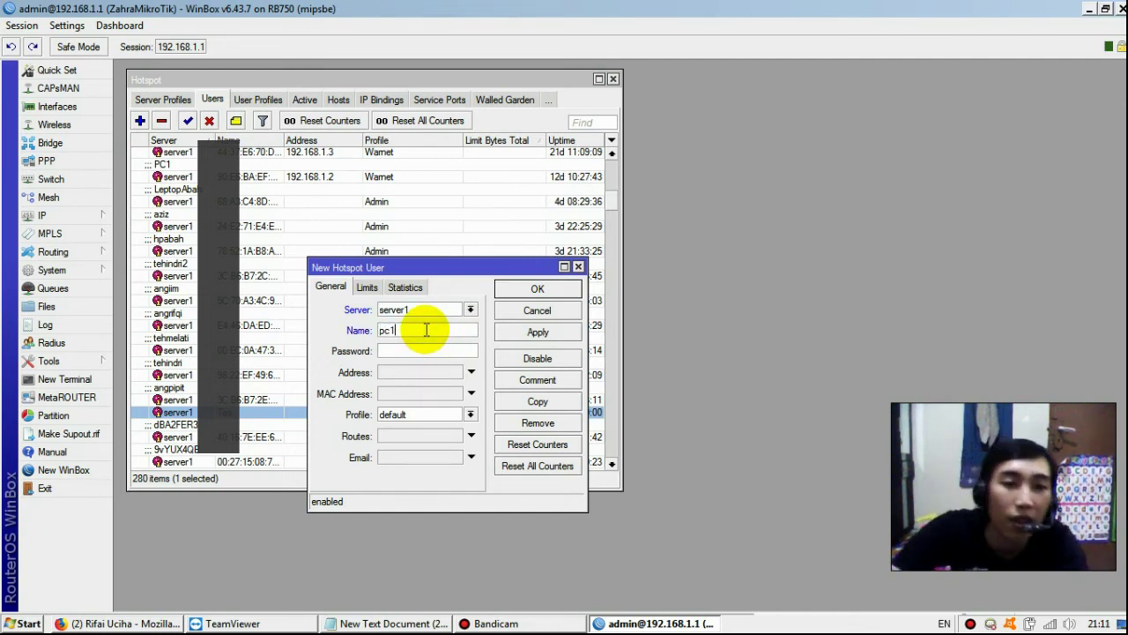
click(424, 354)
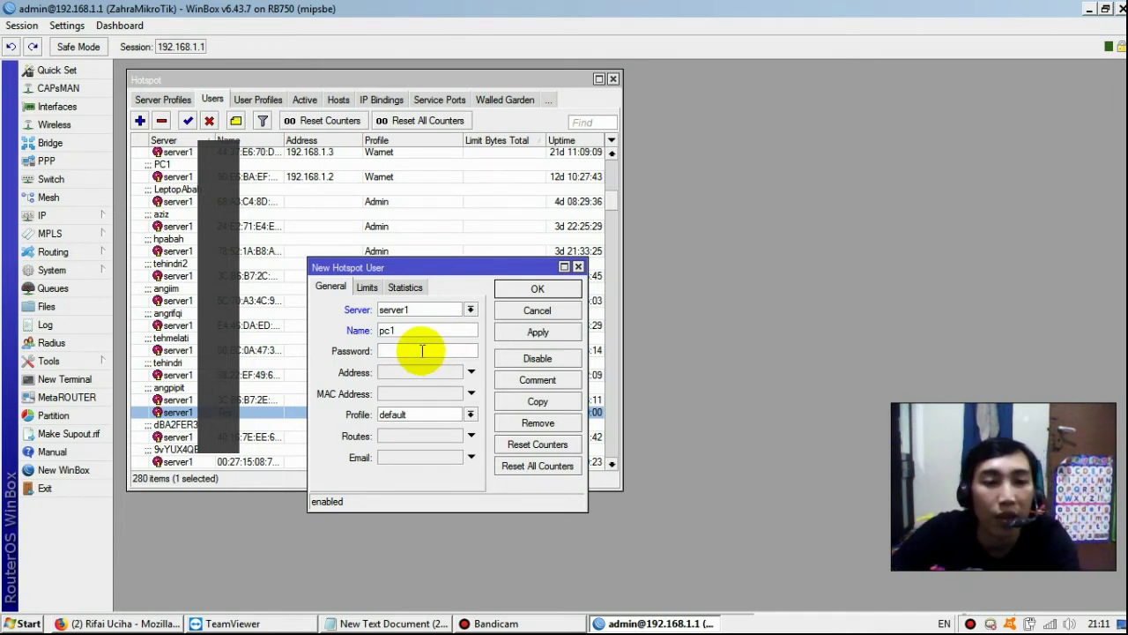
text(123)
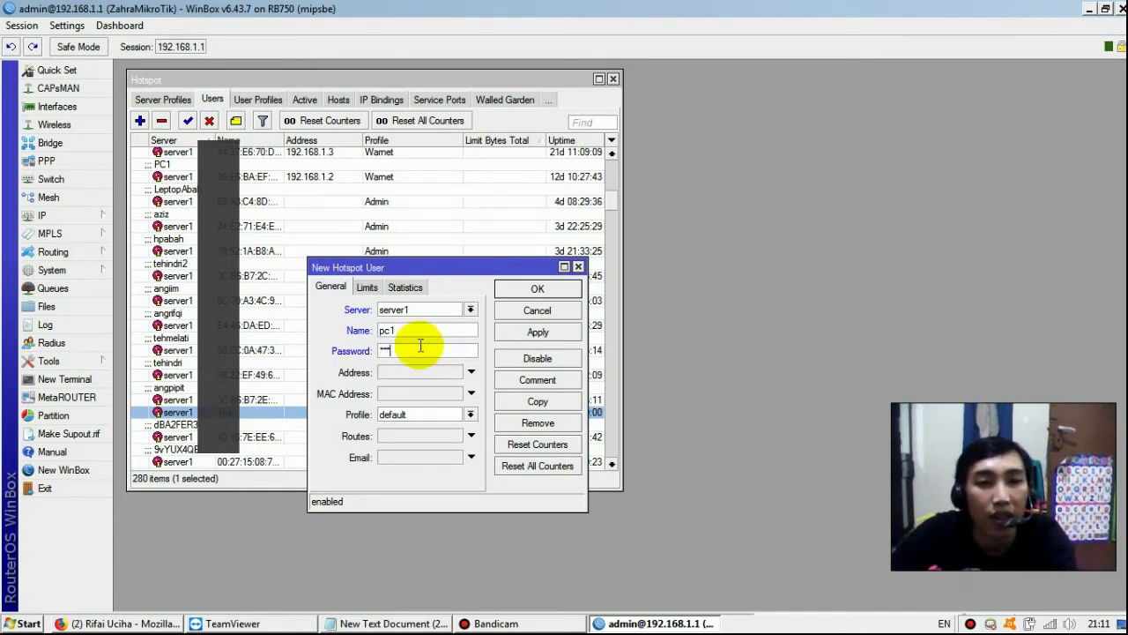
click(471, 414)
click(449, 470)
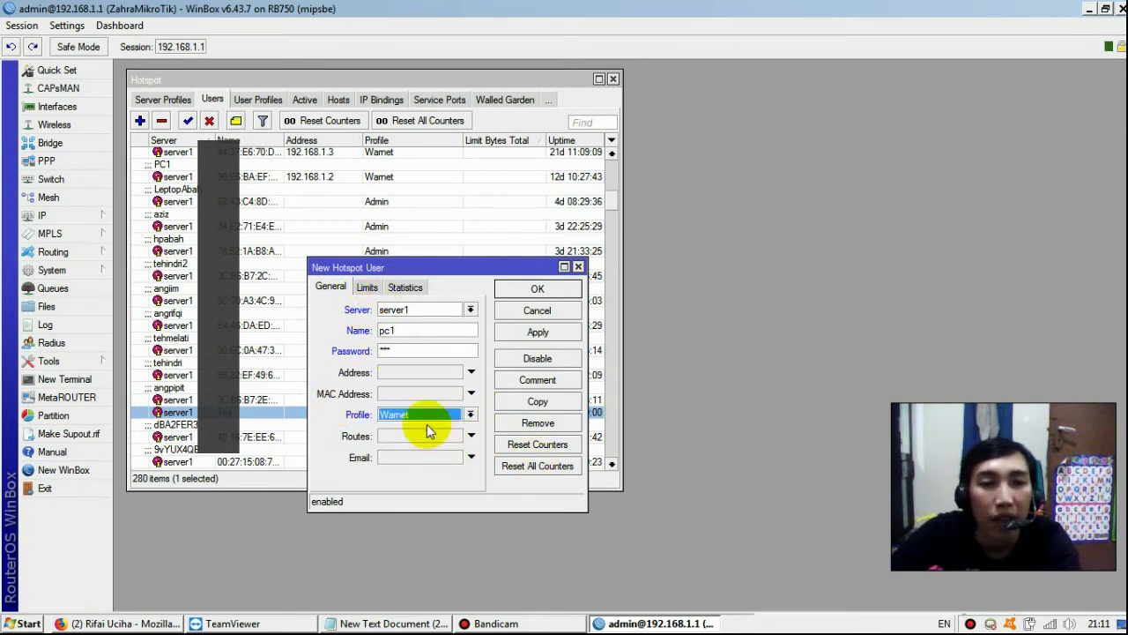
click(367, 287)
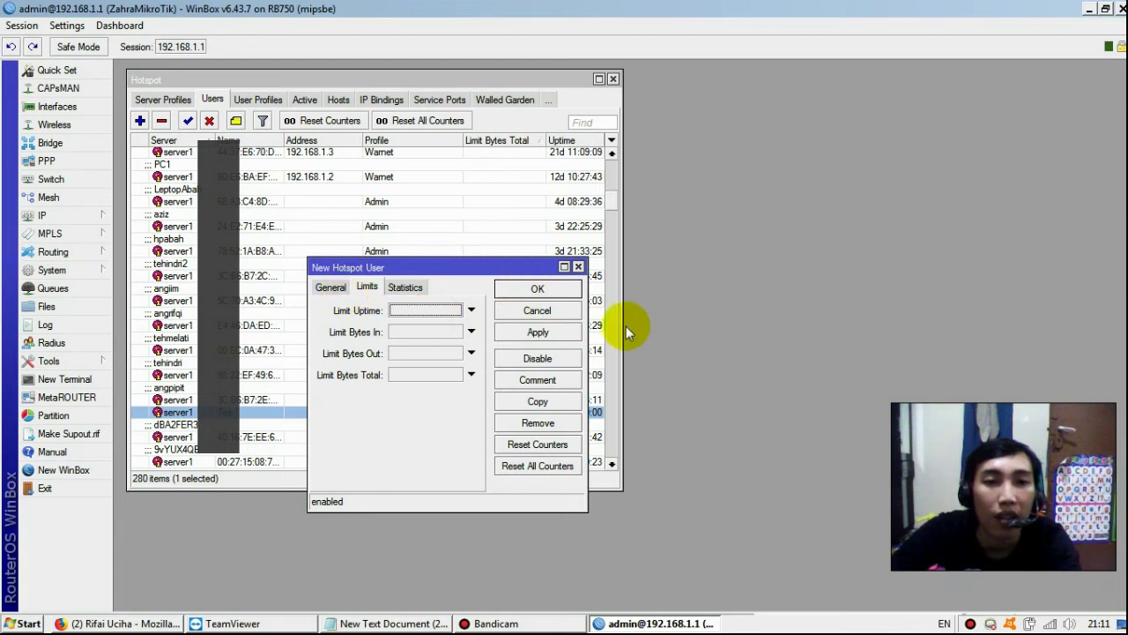
click(561, 313)
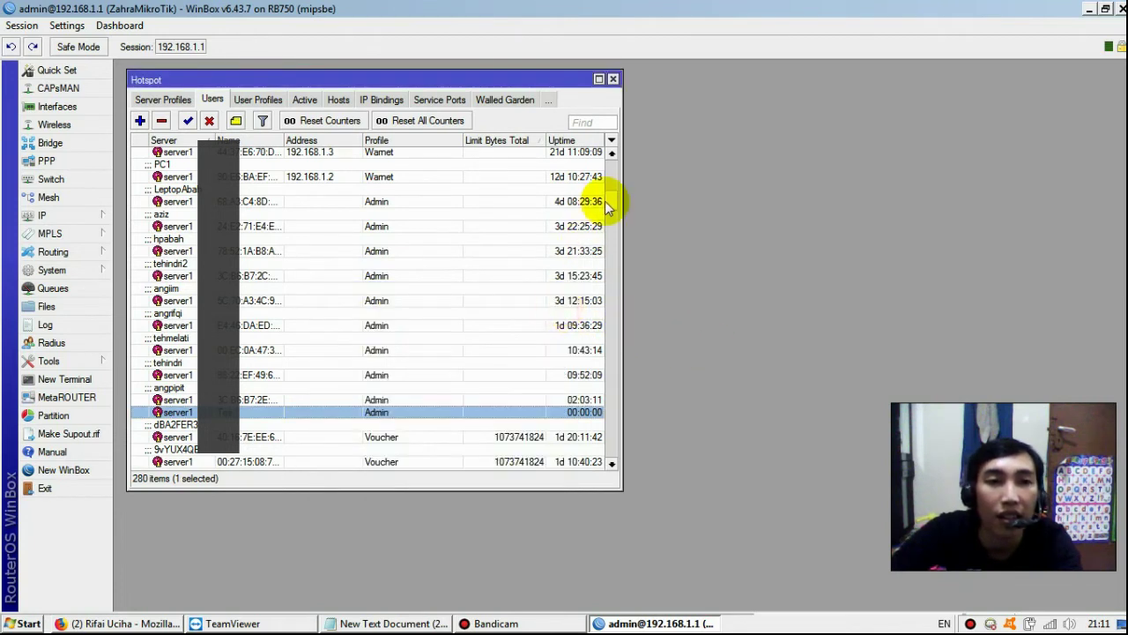
- Remove the Admin hotspot user whose uptime is 00:00:00
click(255, 182)
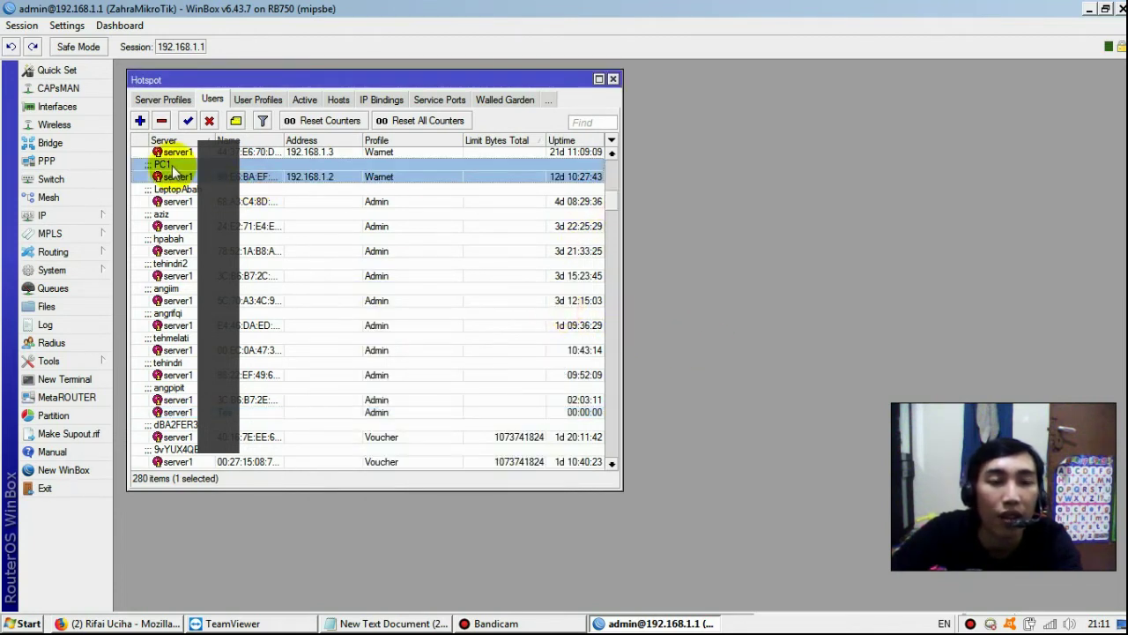
click(283, 411)
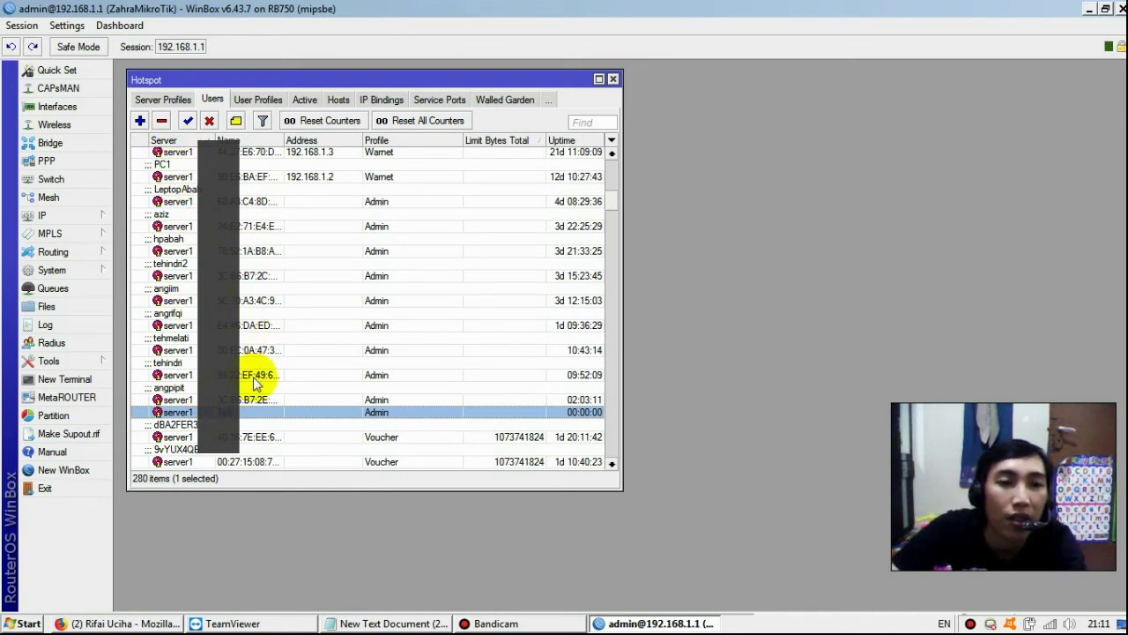
click(263, 408)
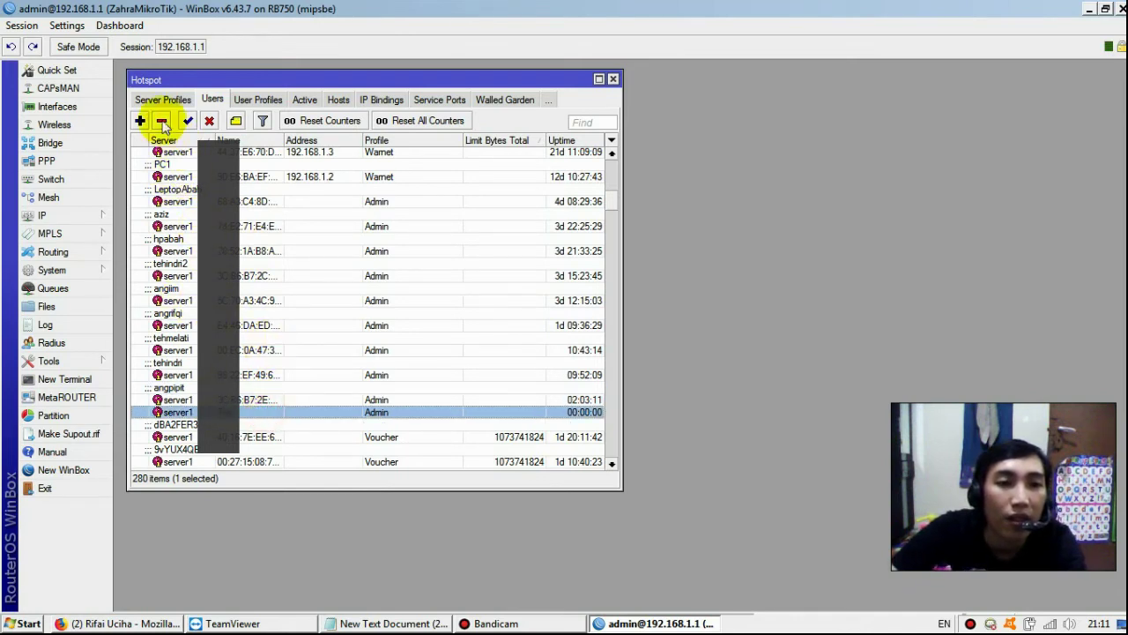
click(162, 123)
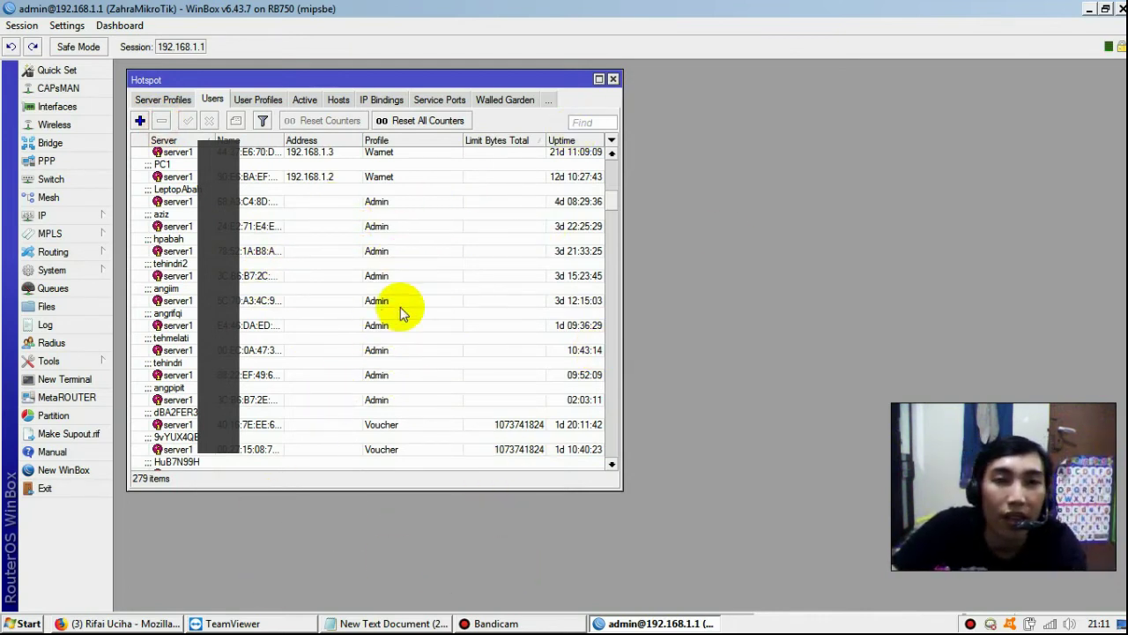
- Inspect several Voucher users and their byte limits, then bring Firefox forward
drag(614, 211, 593, 425)
scroll(582, 410, up, 2)
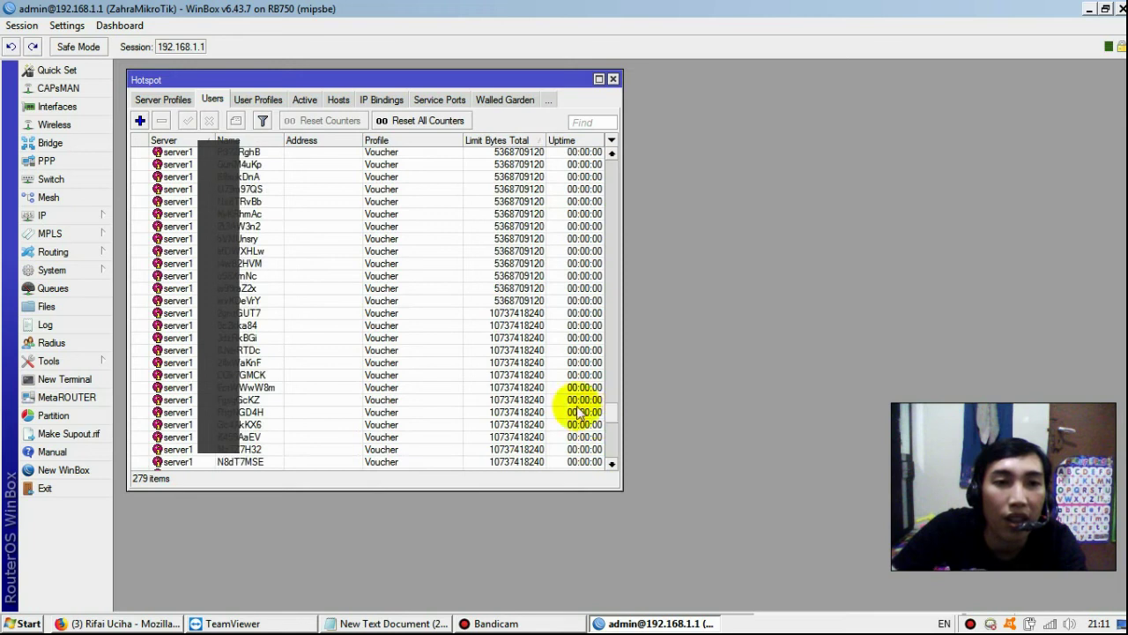
click(350, 326)
scroll(369, 255, up, 1)
click(340, 177)
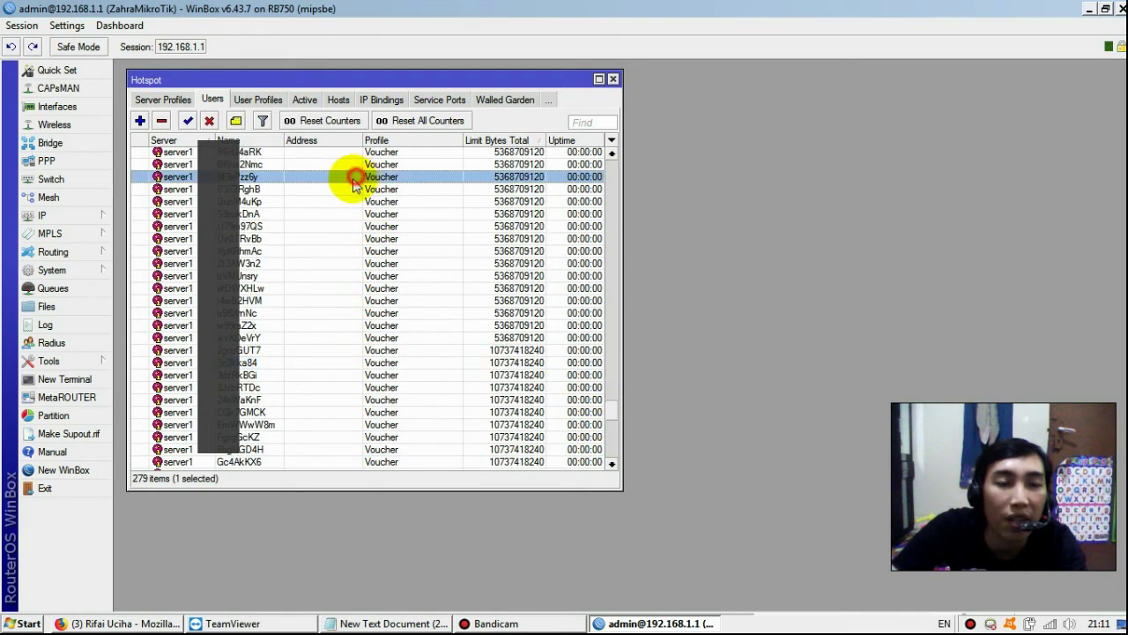
click(341, 276)
click(333, 313)
scroll(344, 330, up, 1)
scroll(351, 344, down, 8)
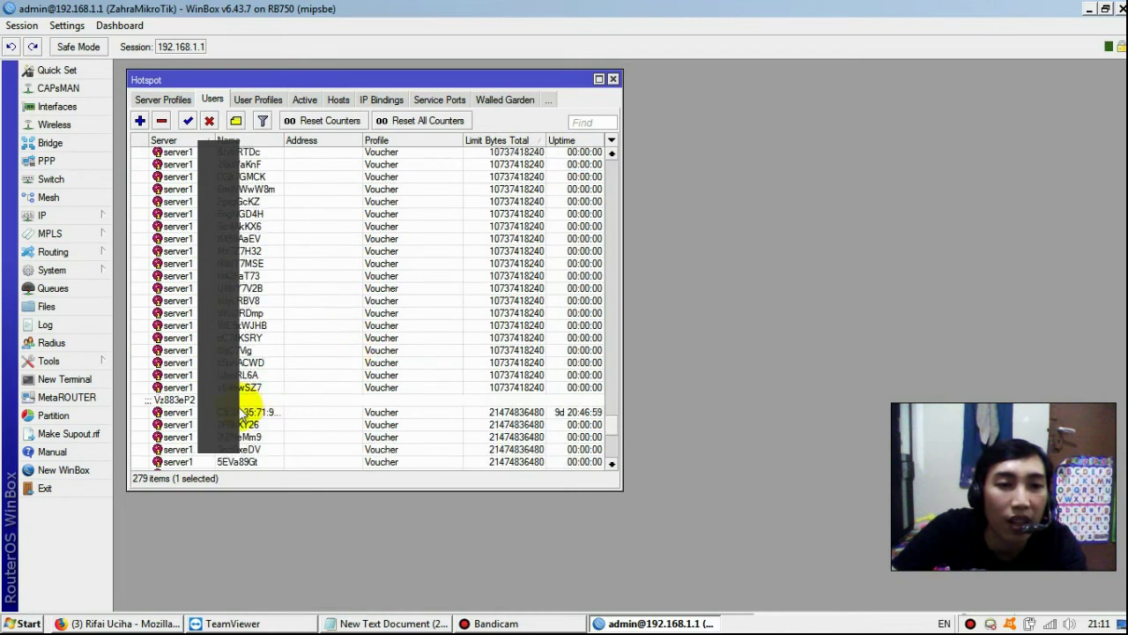
click(251, 411)
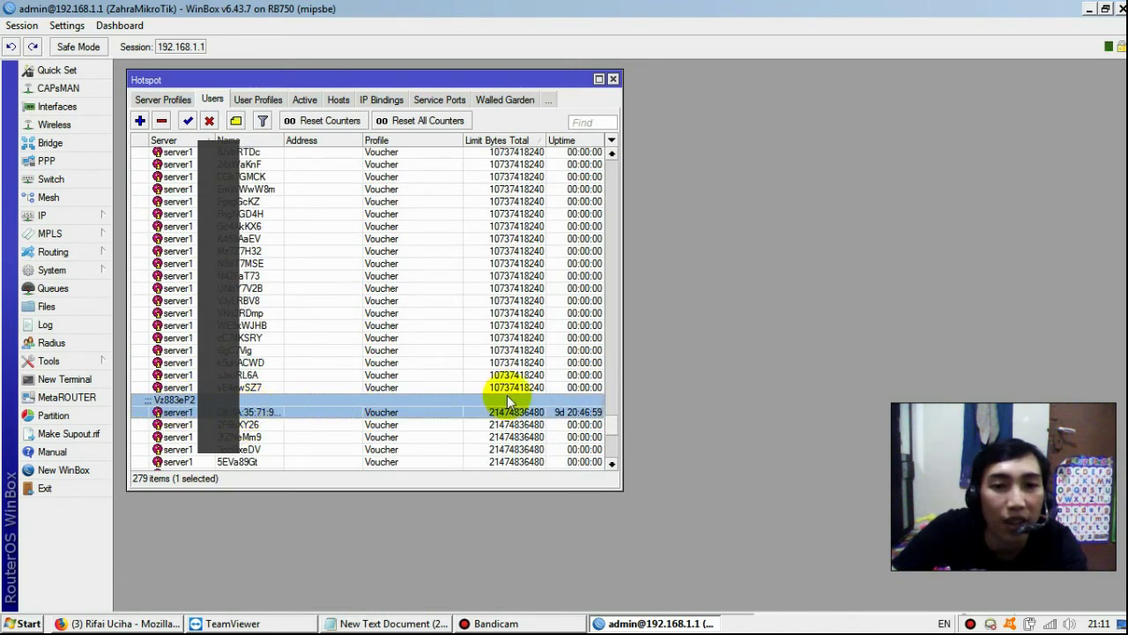
scroll(617, 431, down, 5)
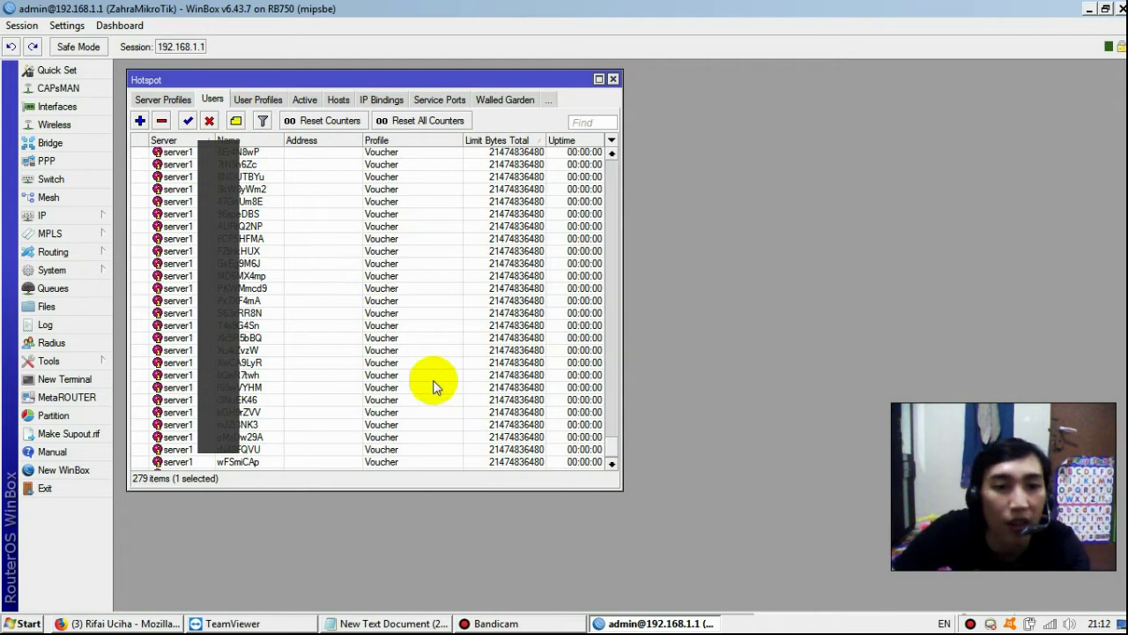
click(121, 623)
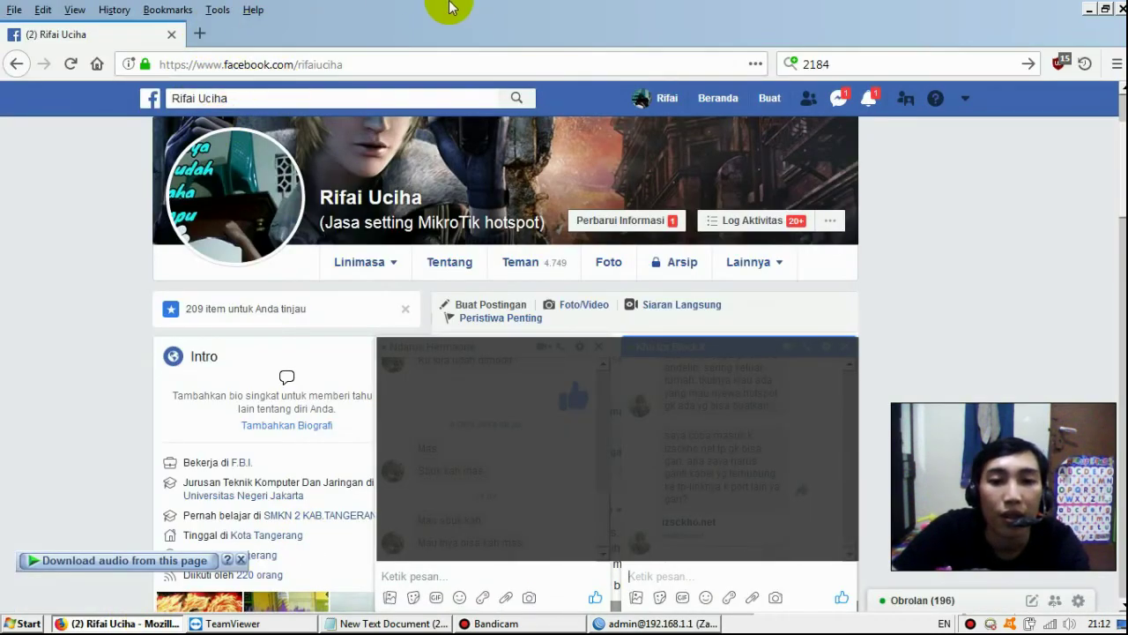
- Load kotakwifi.blogspot.com in a new Firefox tab
click(201, 33)
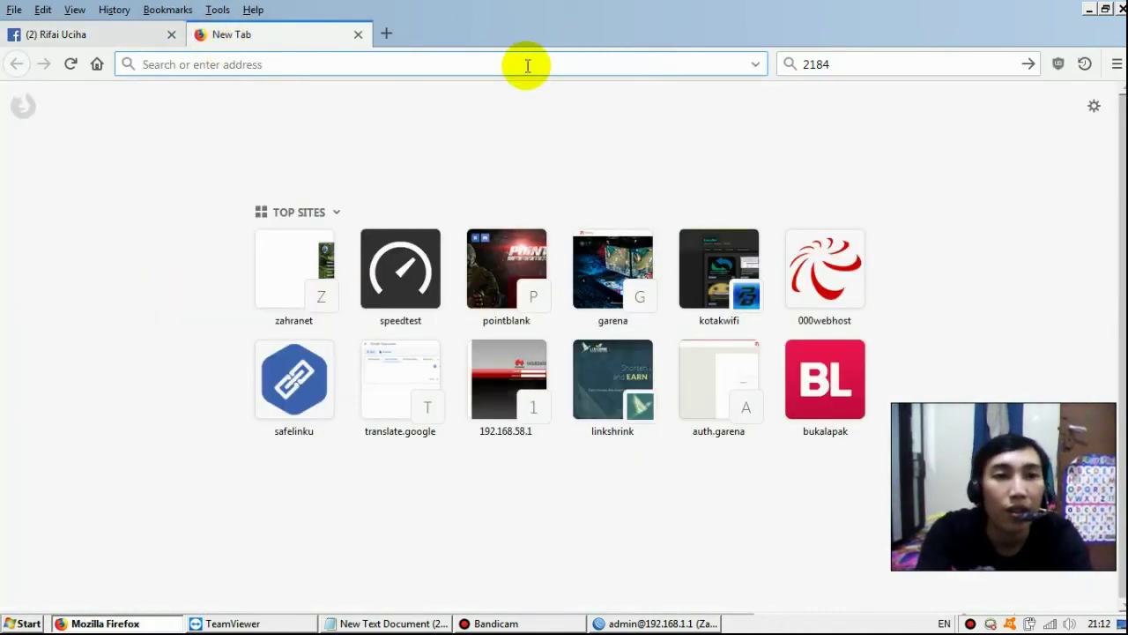
text(kotak)
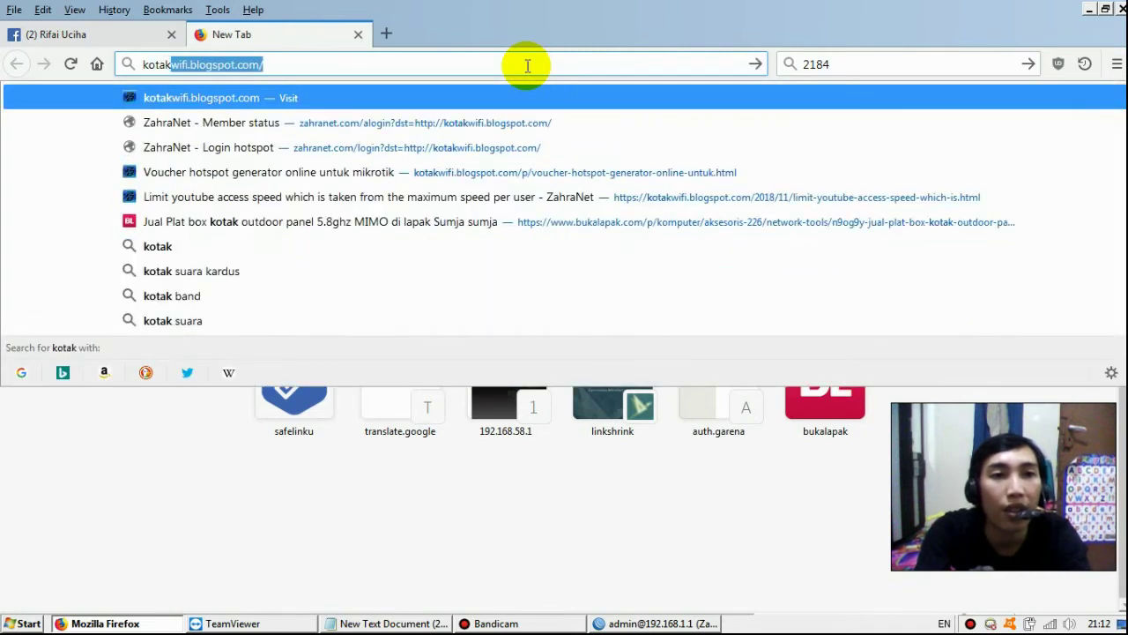
text(wifi.blogspot.com)
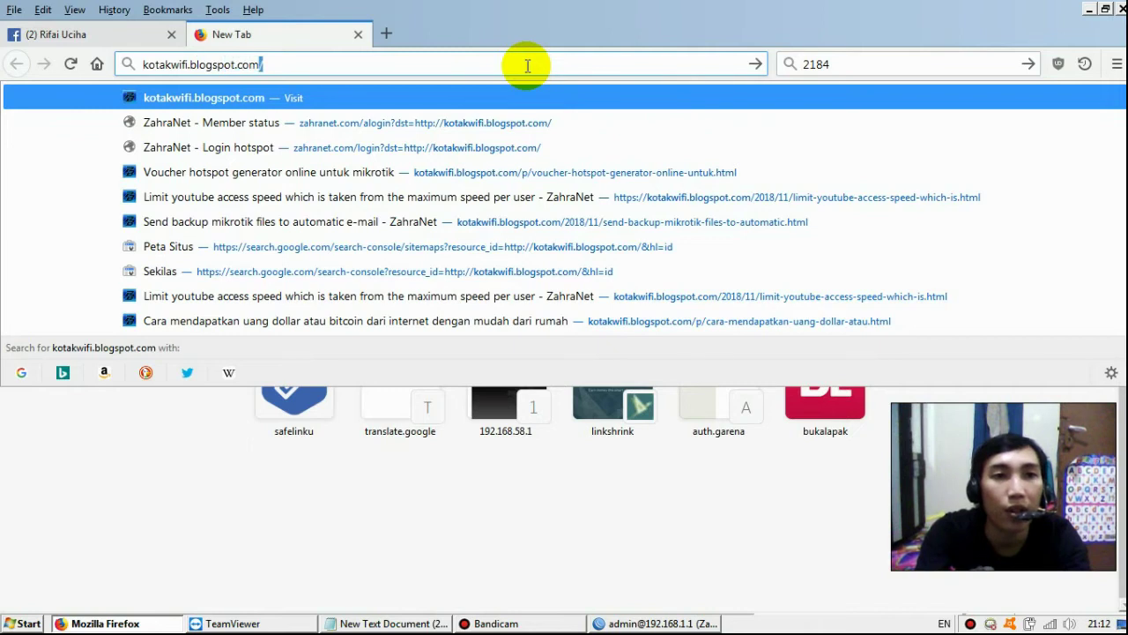
key(Return)
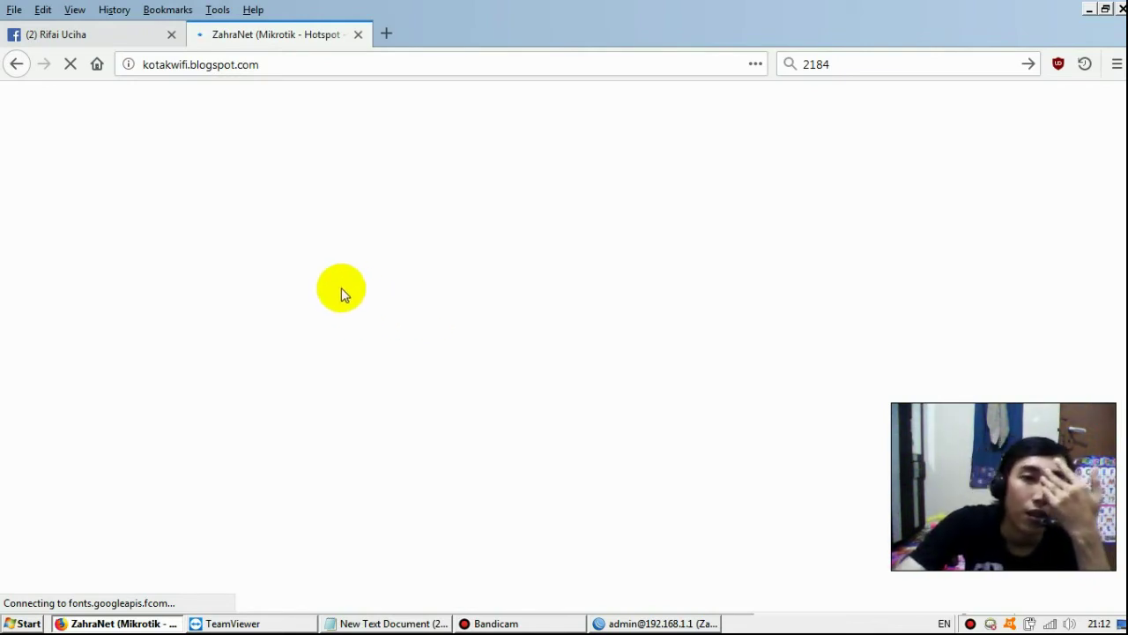
- Widen WinBox's Queue List and check the MAX-SPEED and Browsing-192.168.1.x queue rates
click(652, 621)
click(91, 290)
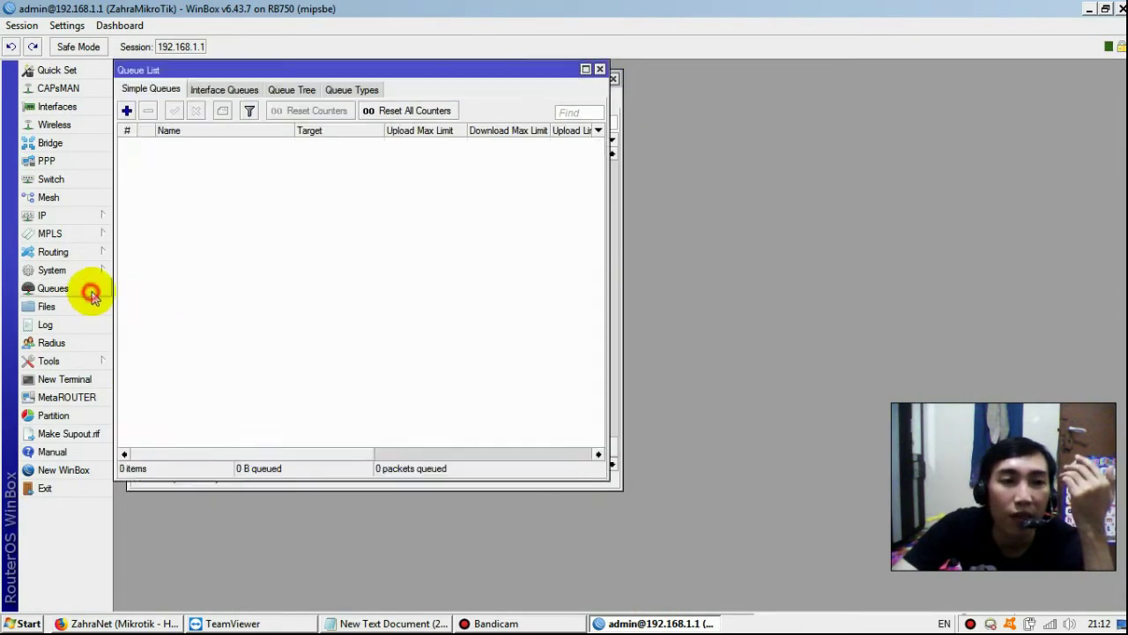
drag(606, 265, 1013, 259)
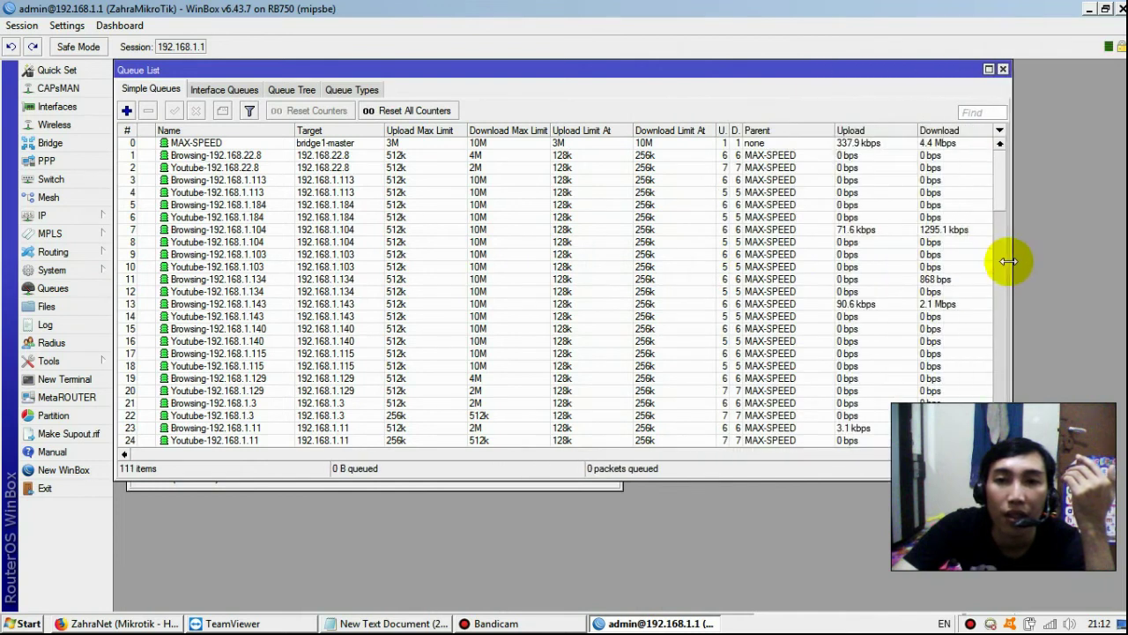
click(938, 154)
click(940, 144)
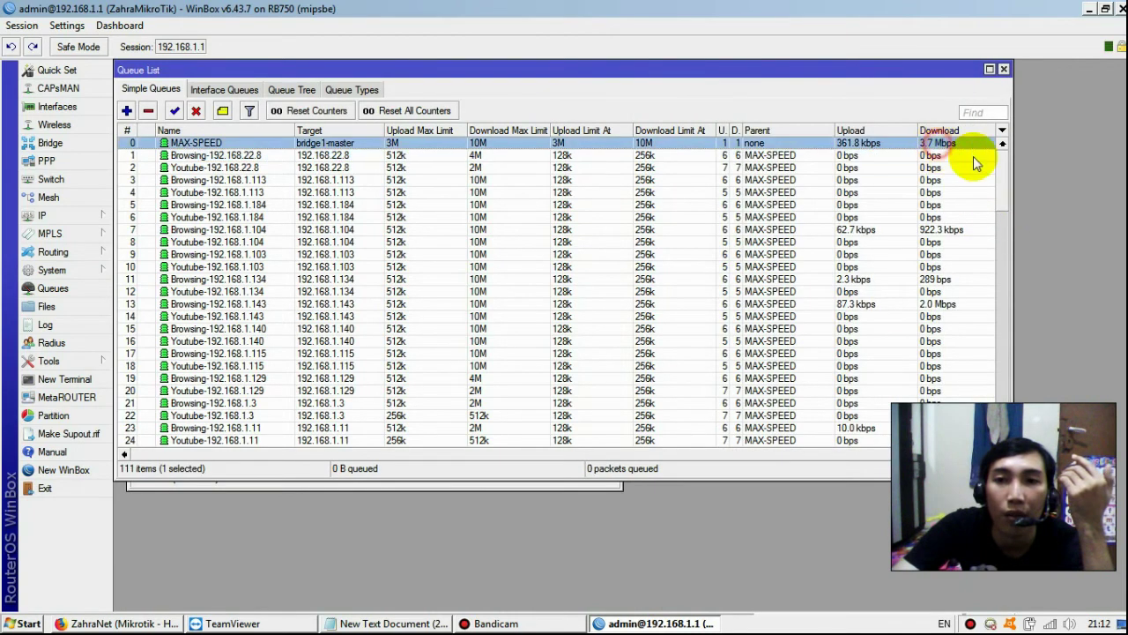
click(951, 230)
scroll(1008, 193, down, 1)
click(952, 266)
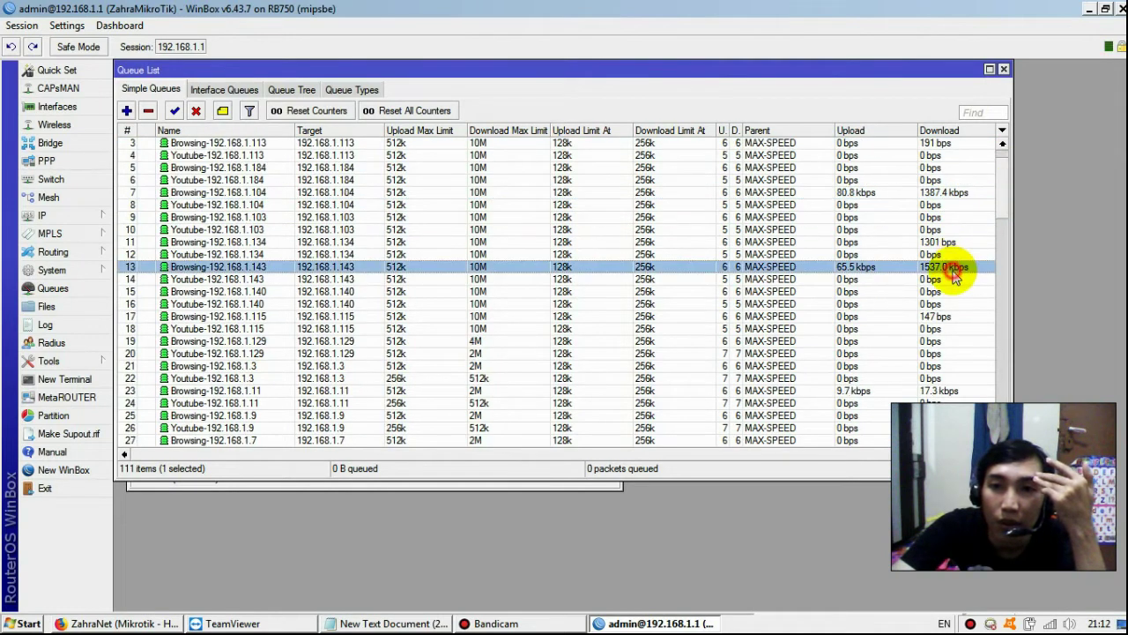
drag(998, 199, 990, 449)
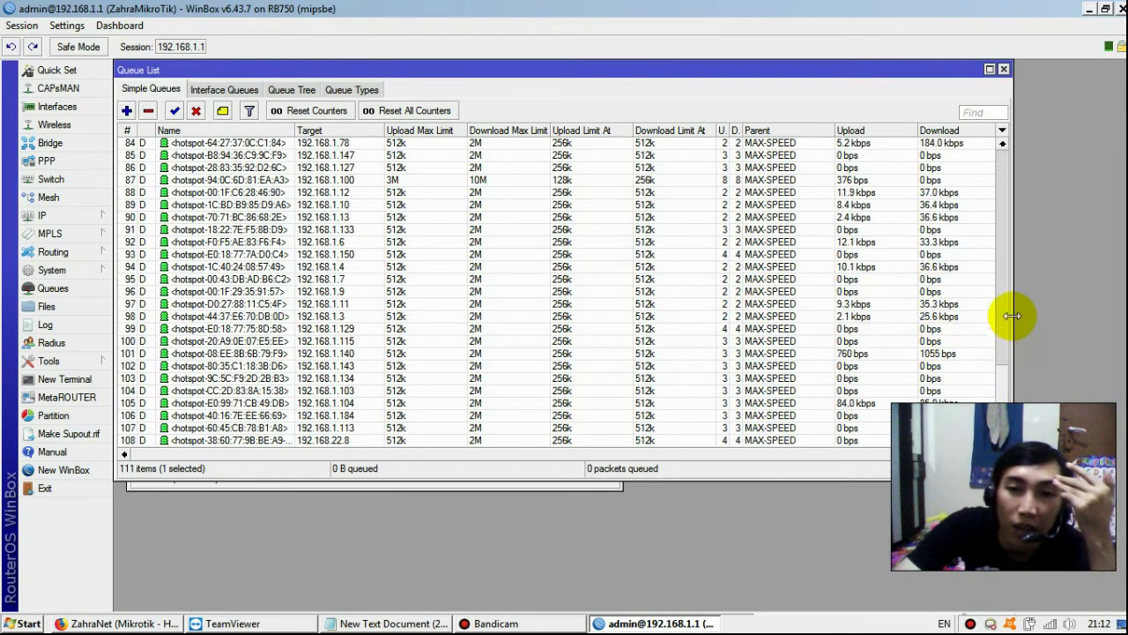
drag(996, 393, 1008, 364)
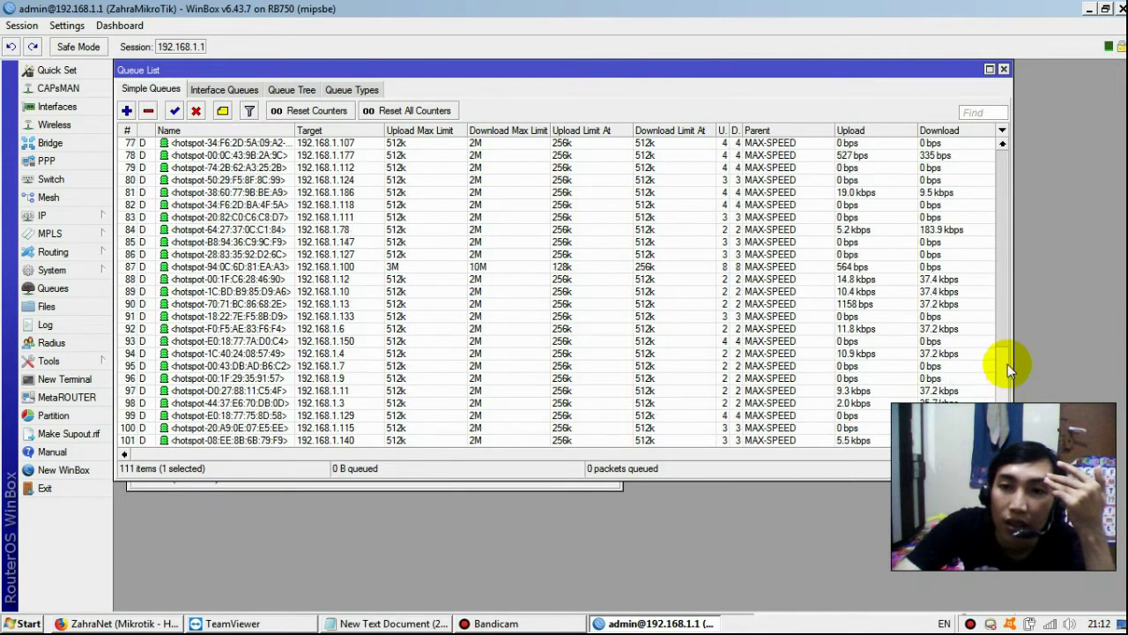
- Close the Queue List and return to the loaded ZahraNet blog in Firefox
click(1004, 70)
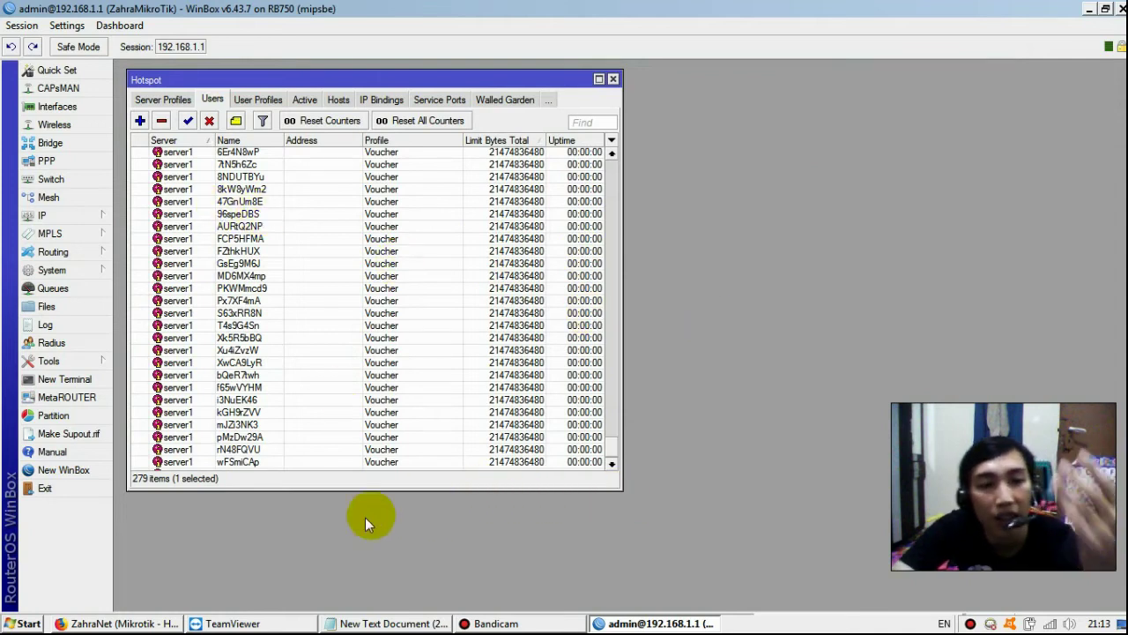
click(167, 622)
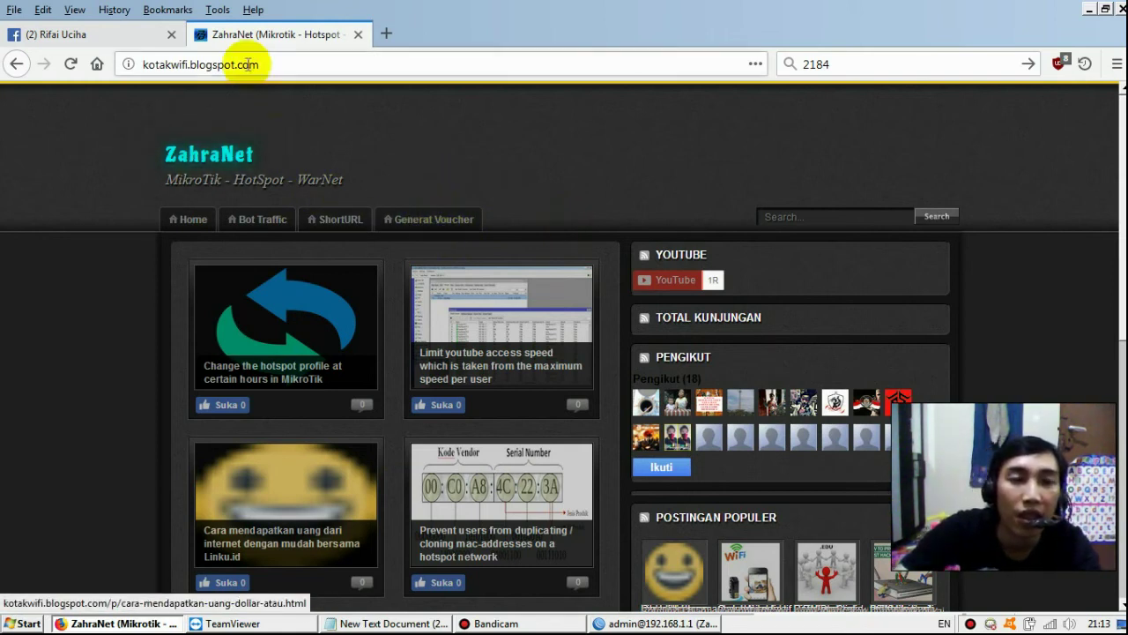
- Open the blog's Generat Voucher page with the online hotspot voucher generator
drag(136, 64, 270, 64)
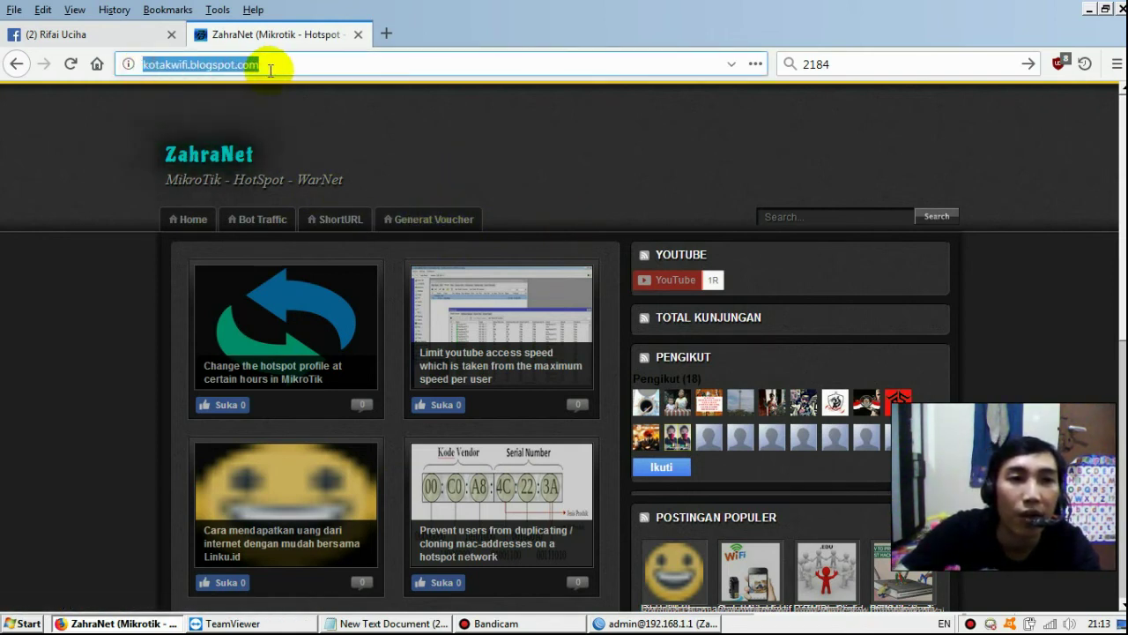
click(380, 62)
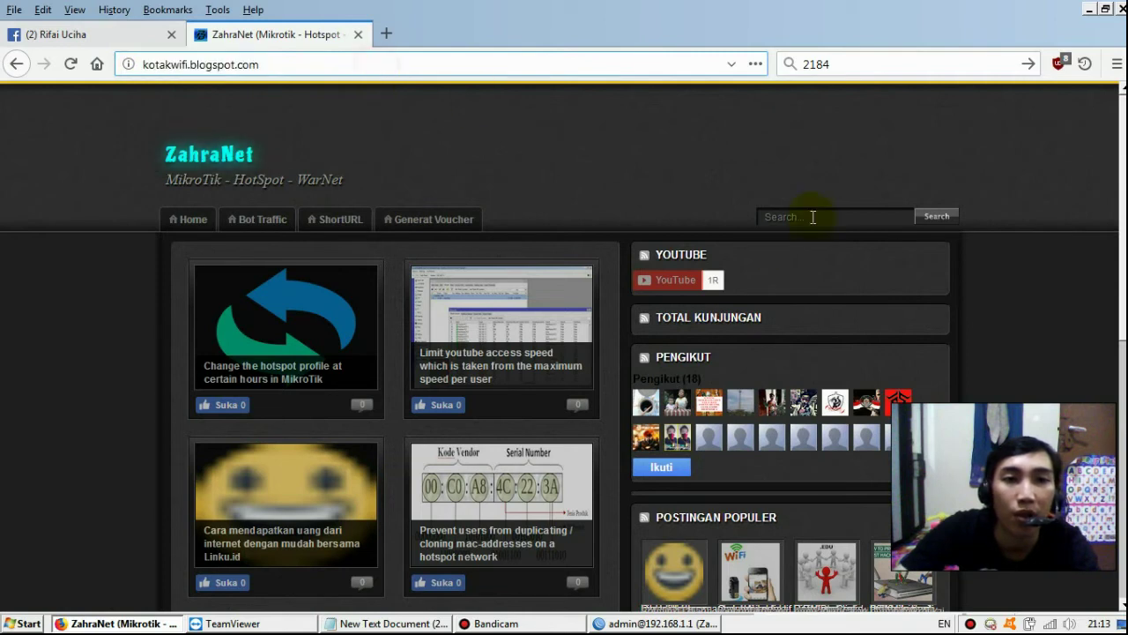
click(440, 227)
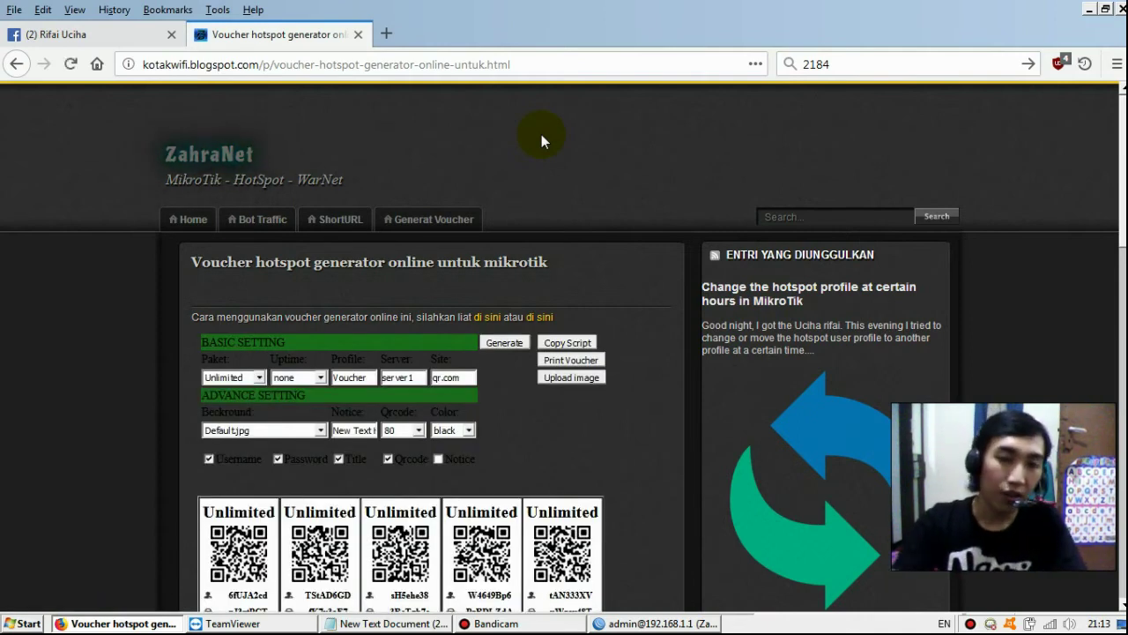
- Select 'Wifi - 1Gb' in the Paket dropdown in place of Unlimited
scroll(661, 298, down, 3)
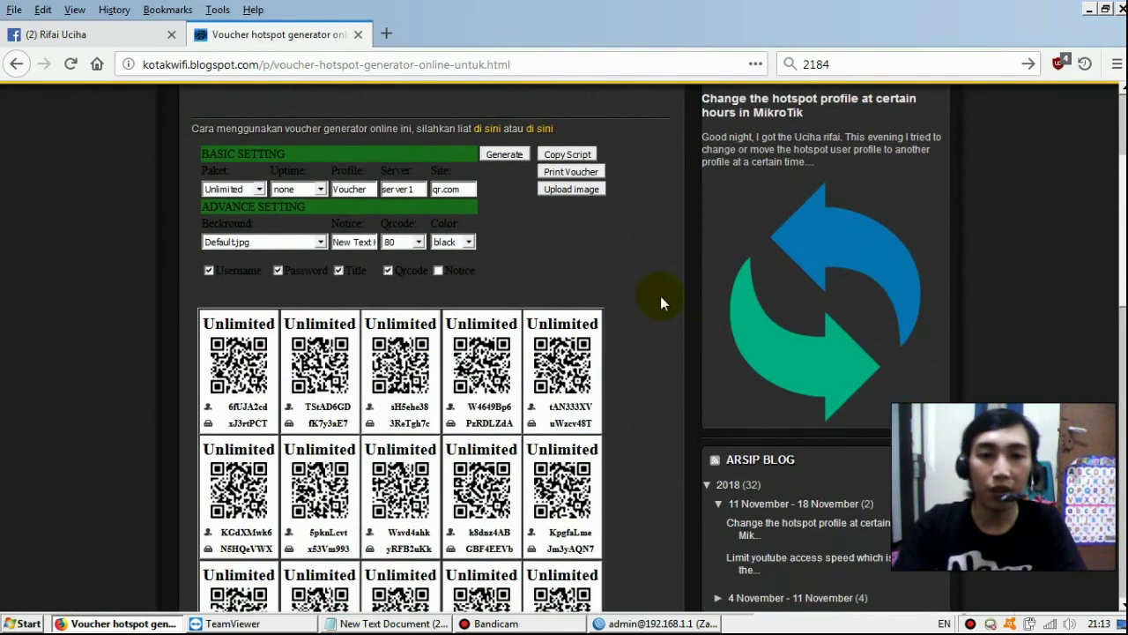
scroll(660, 291, up, 1)
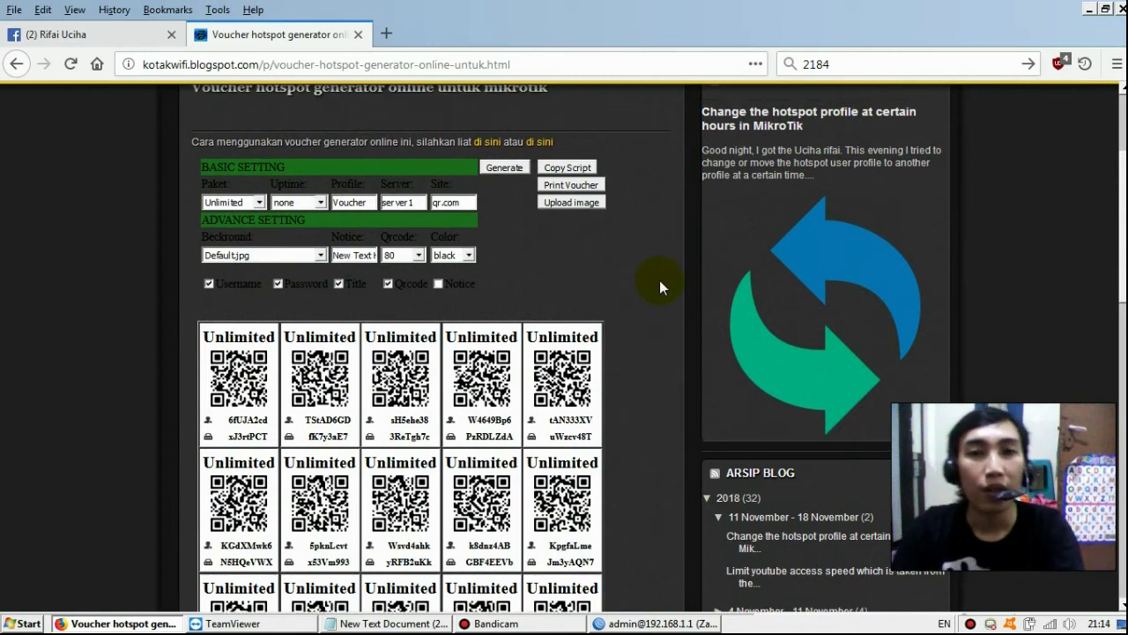
scroll(659, 281, down, 4)
scroll(663, 256, up, 4)
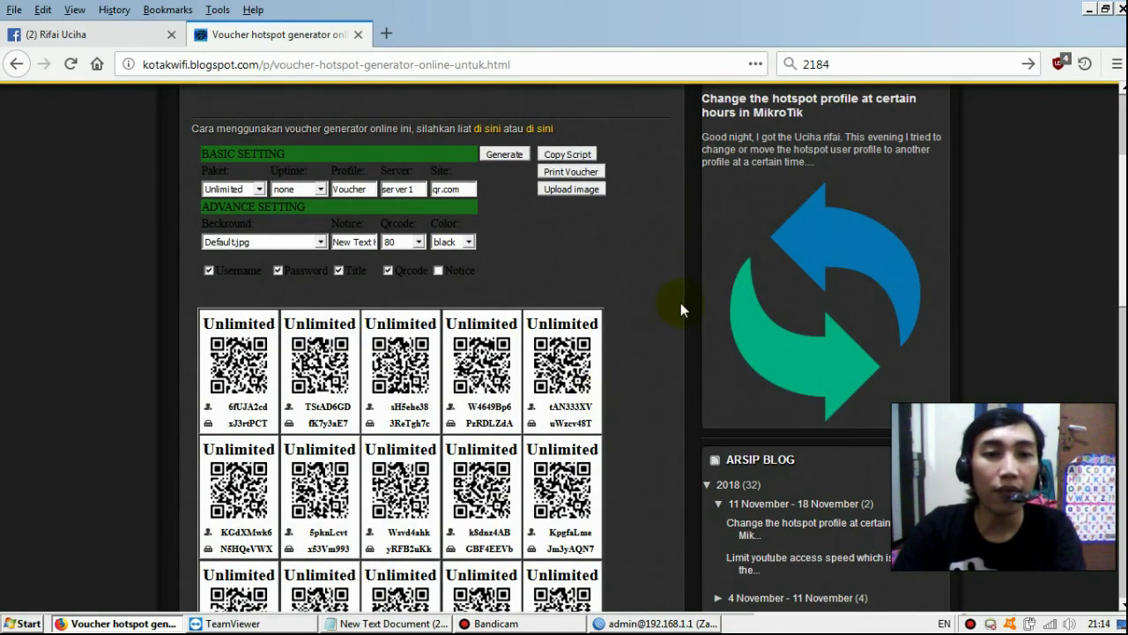
scroll(681, 309, up, 2)
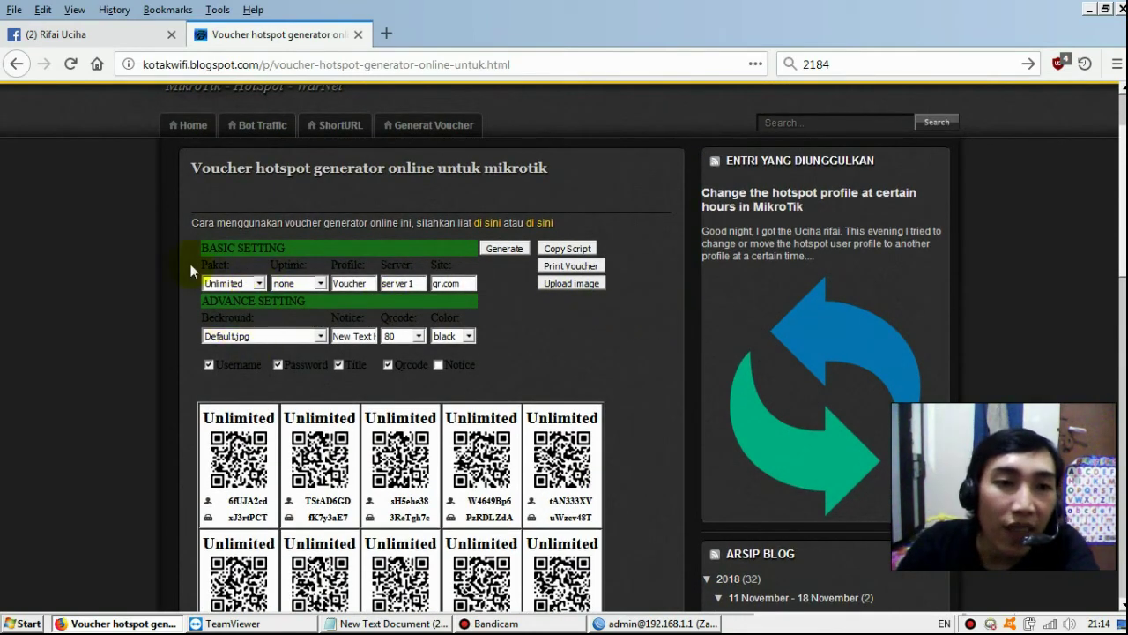
drag(202, 269, 254, 270)
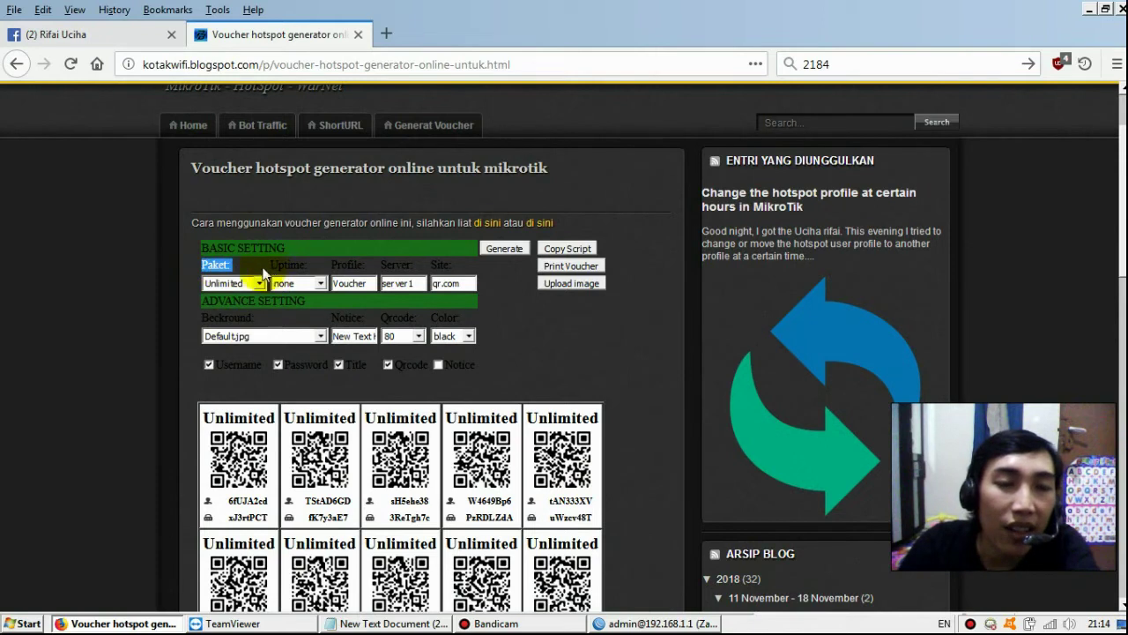
click(253, 268)
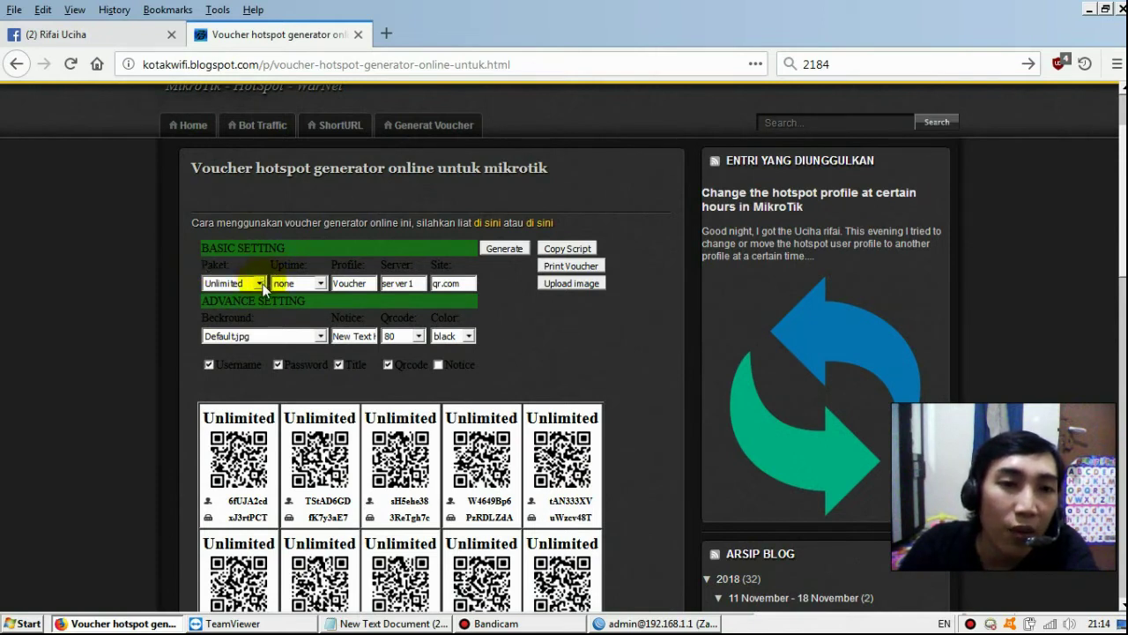
click(261, 283)
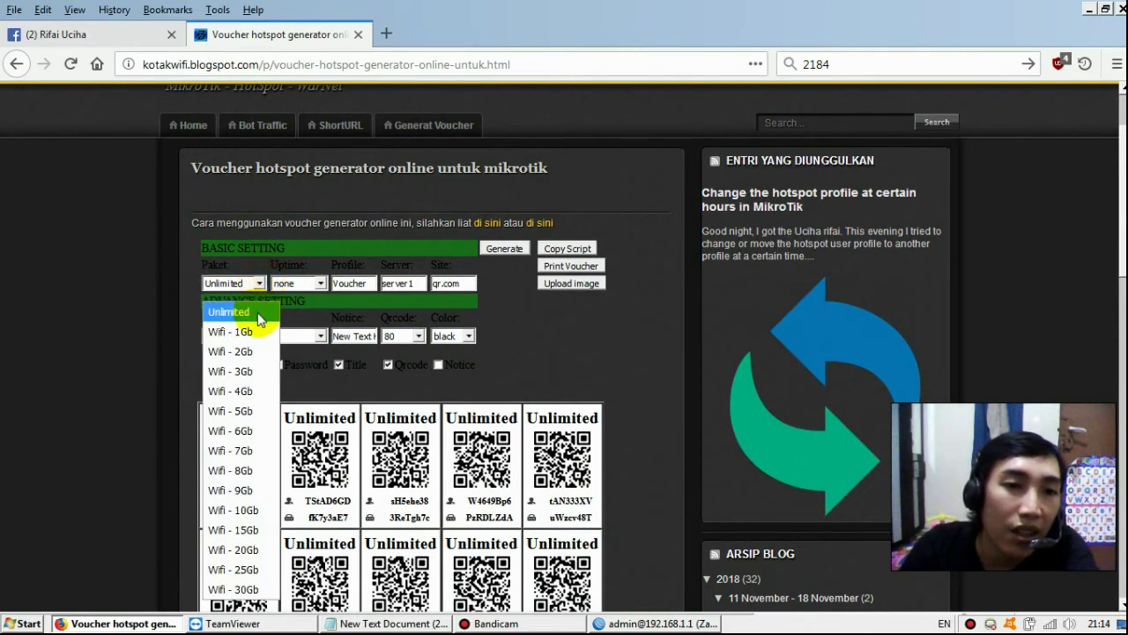
click(259, 316)
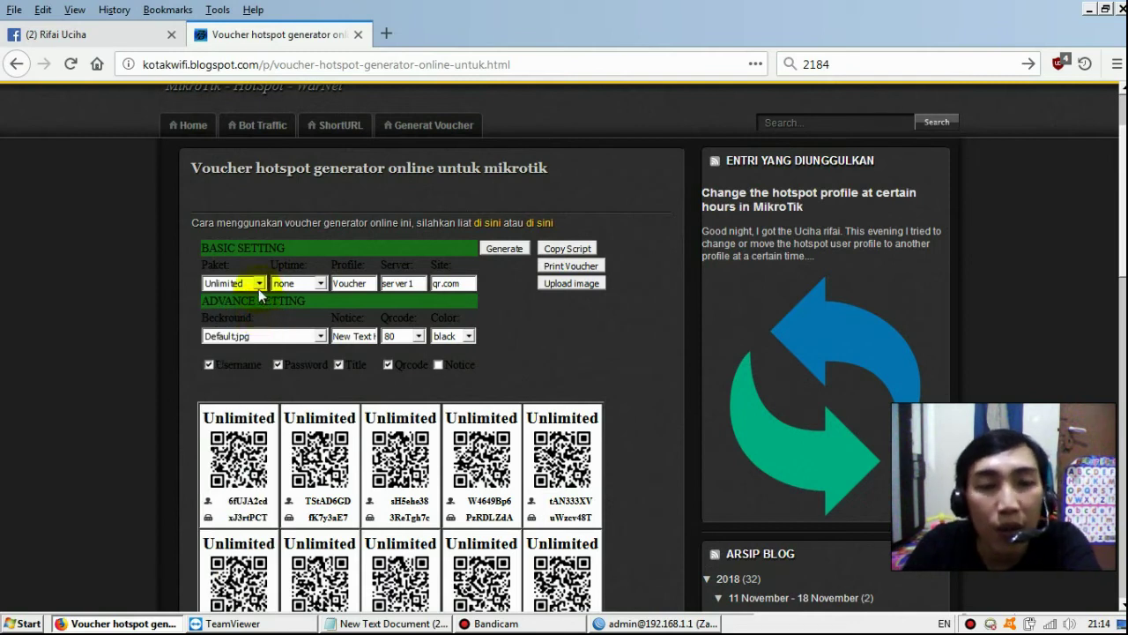
click(258, 284)
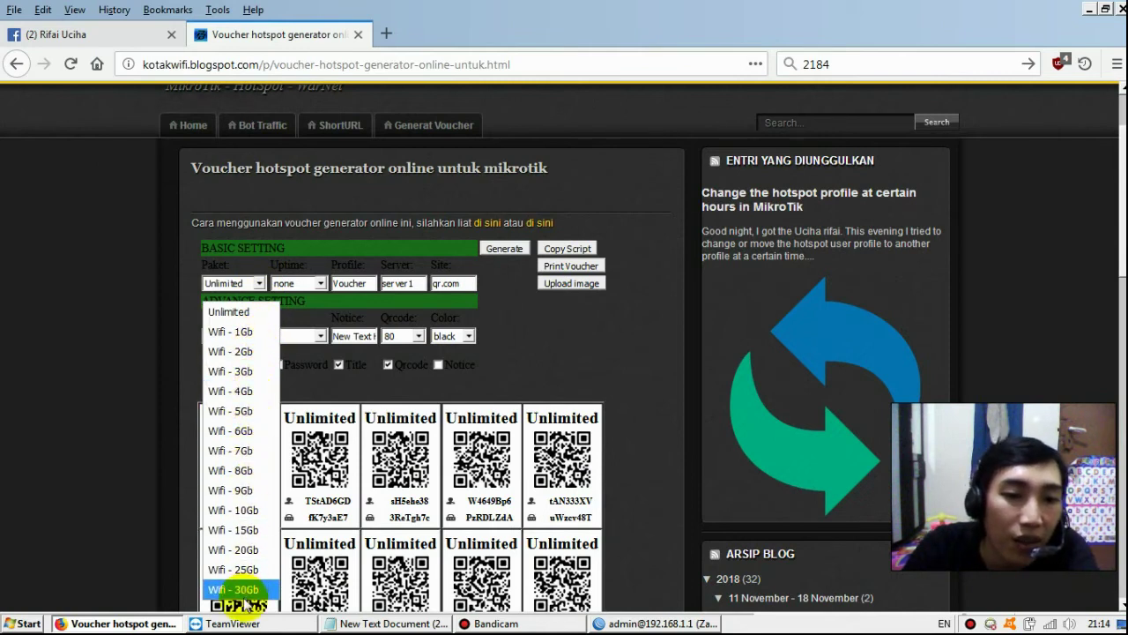
click(244, 333)
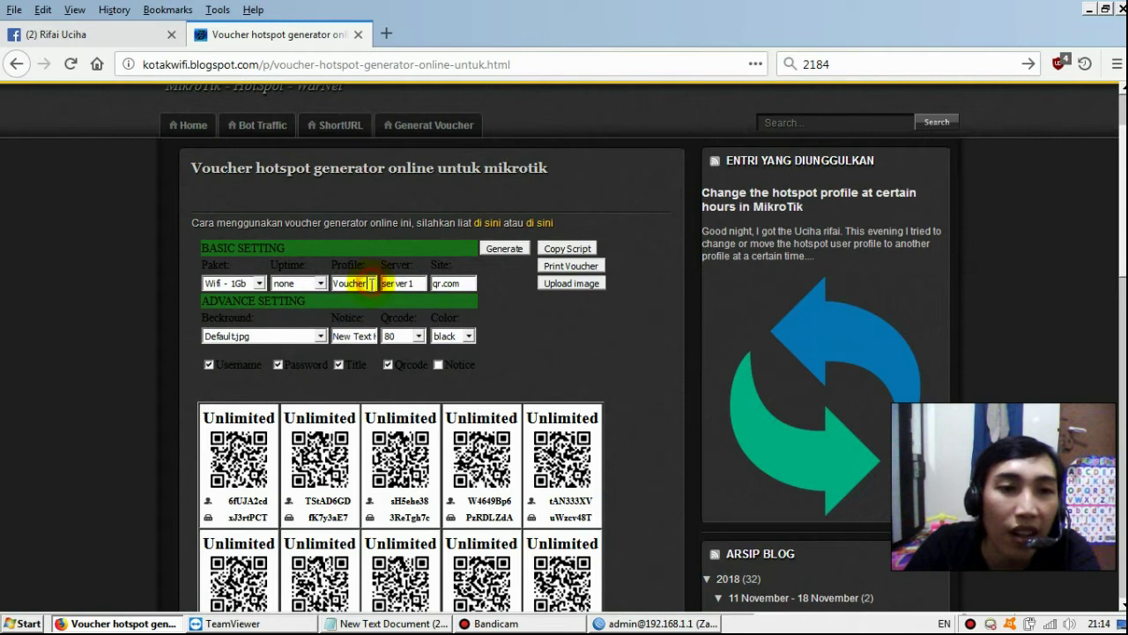
click(631, 623)
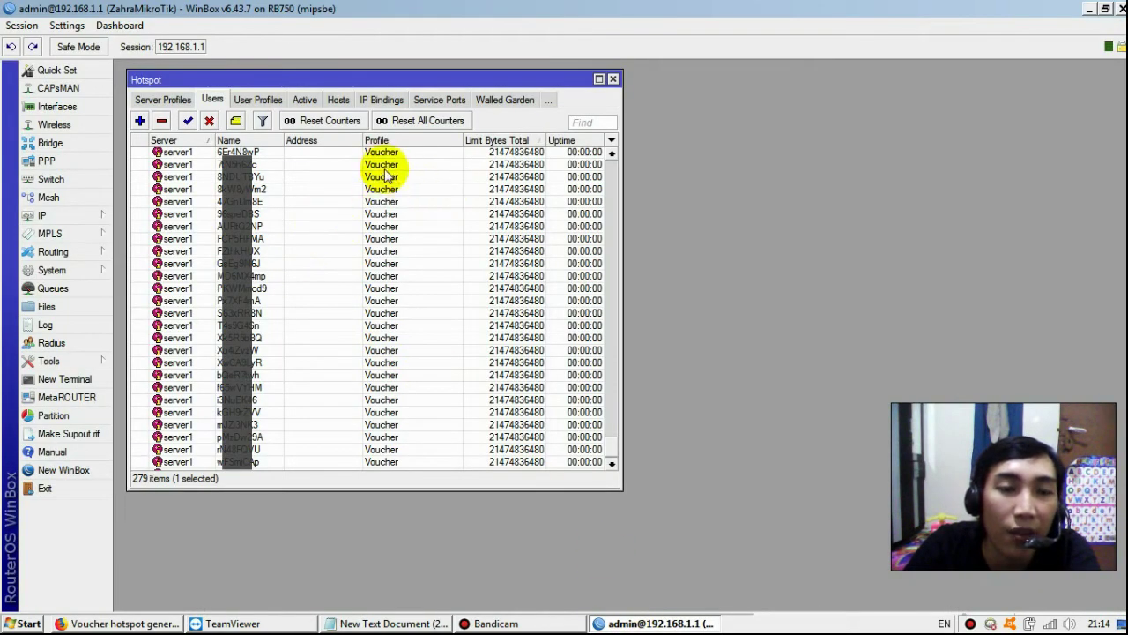
click(118, 624)
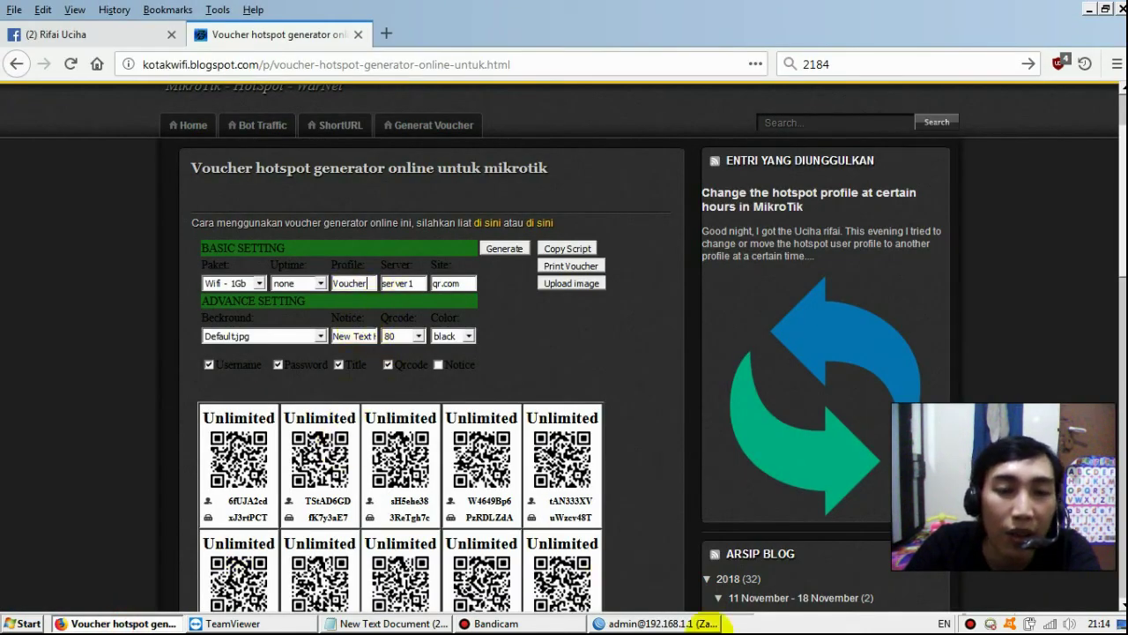
click(657, 624)
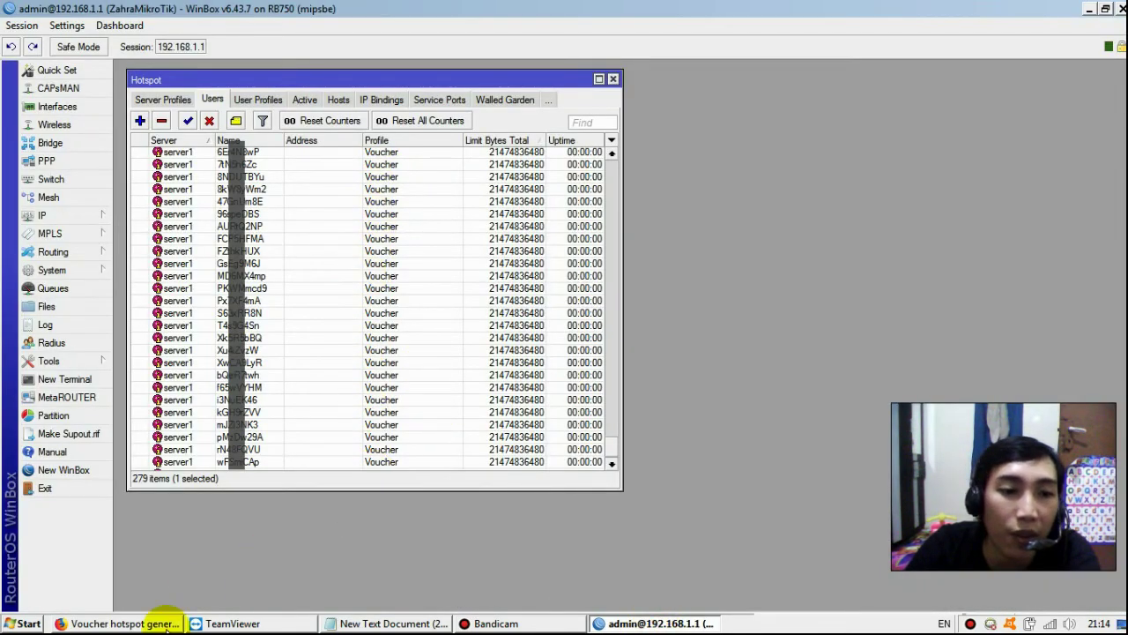
click(124, 623)
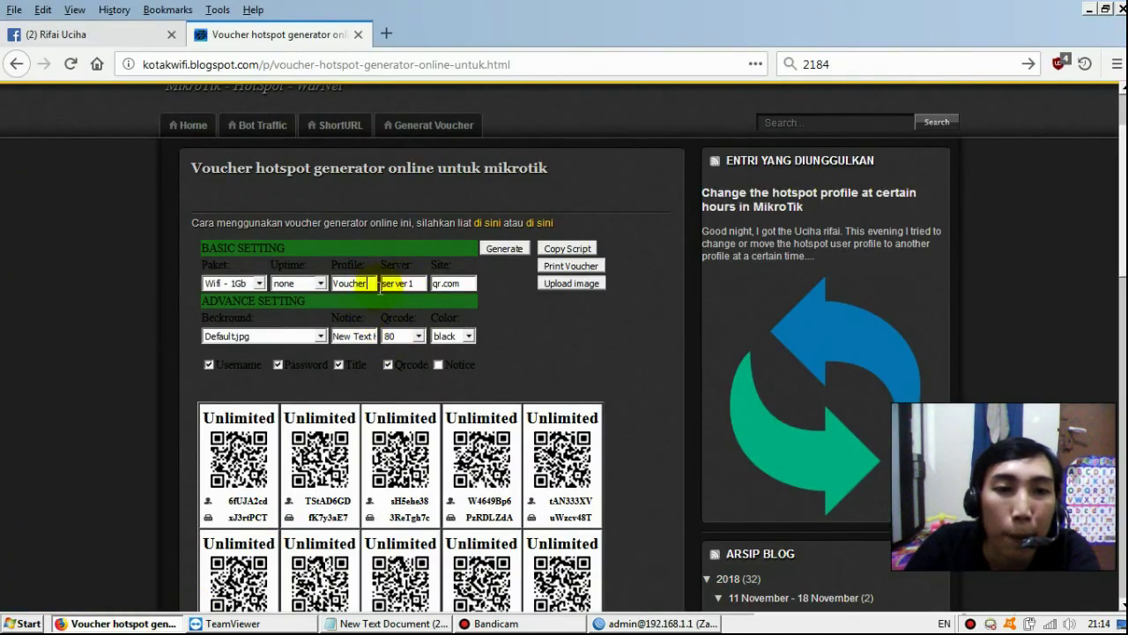
click(670, 623)
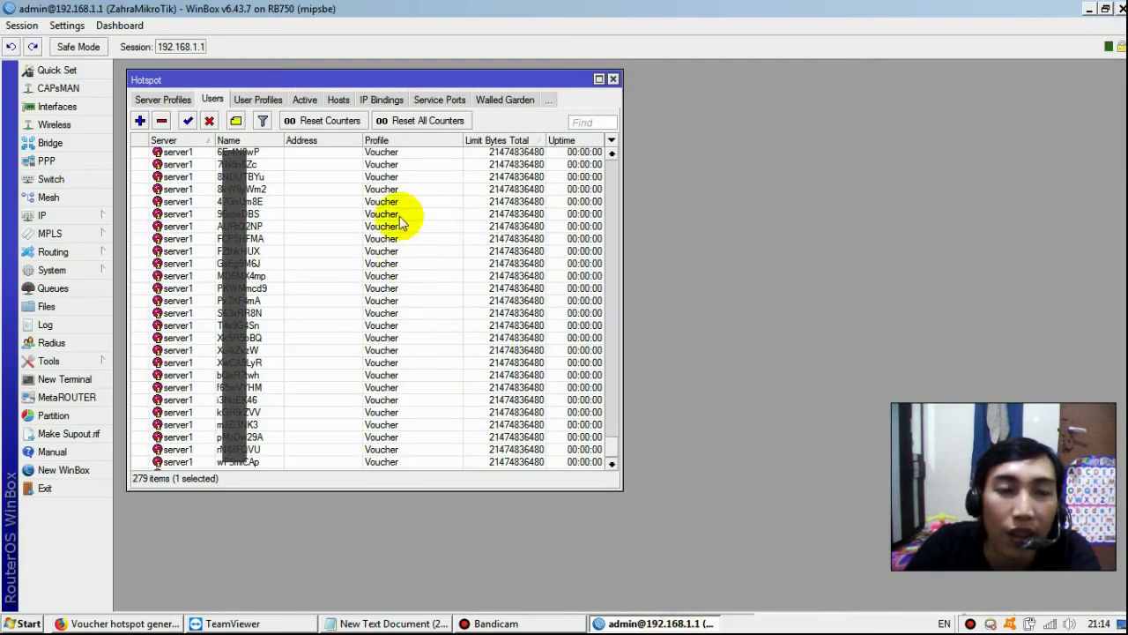
click(125, 624)
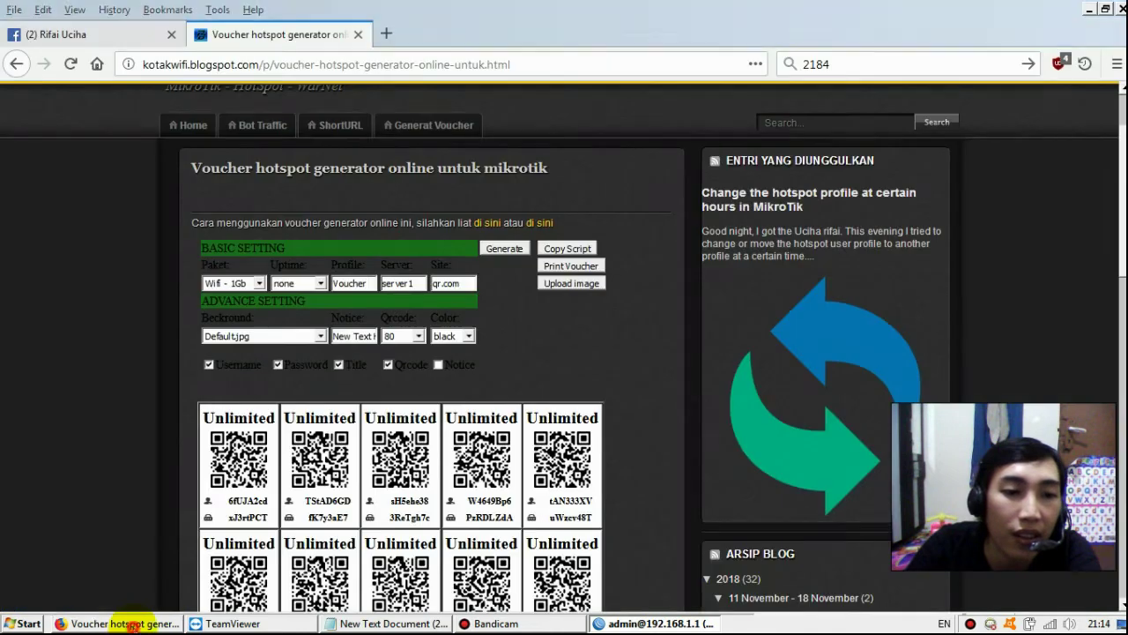
click(412, 285)
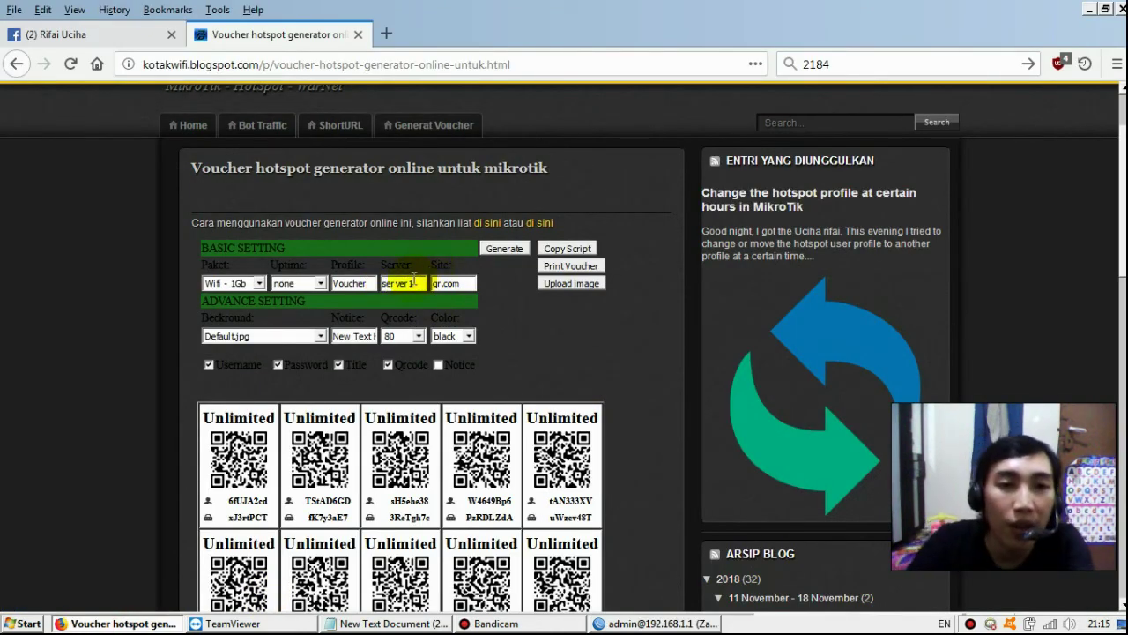
mouse_move(416, 284)
mouse_down()
mouse_move(380, 285)
mouse_move(422, 283)
mouse_up()
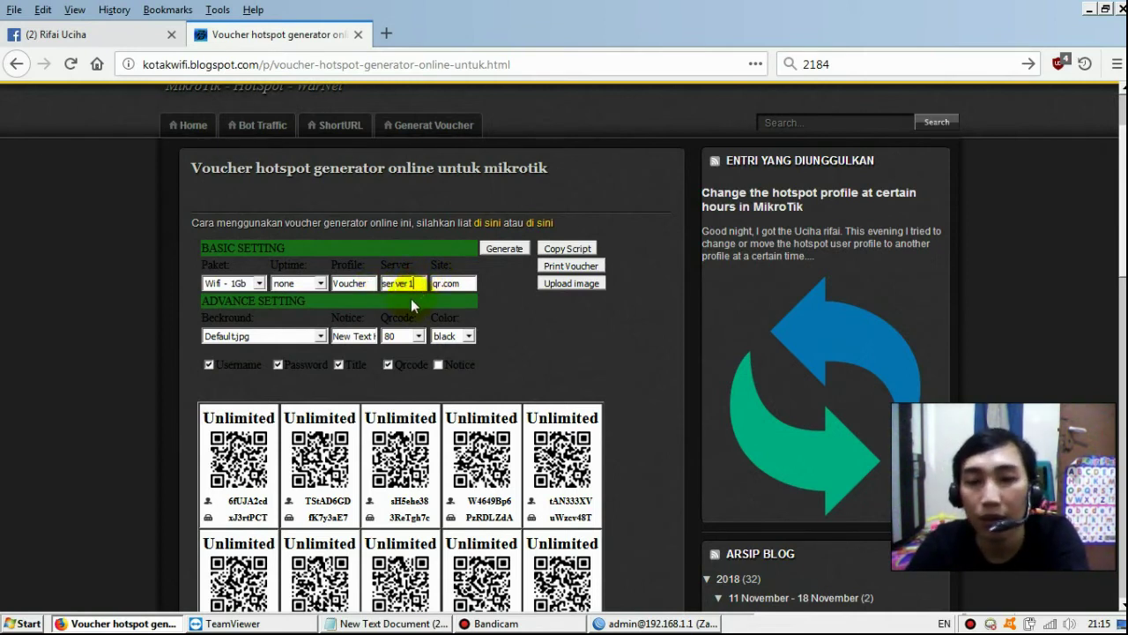
click(451, 283)
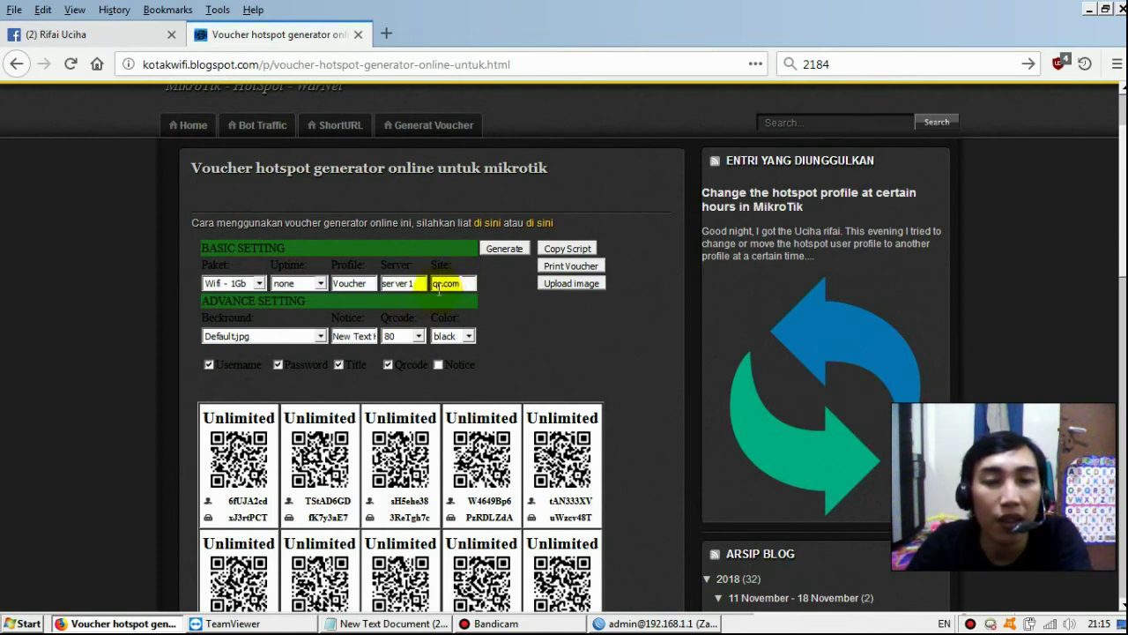
drag(432, 284, 468, 282)
click(468, 283)
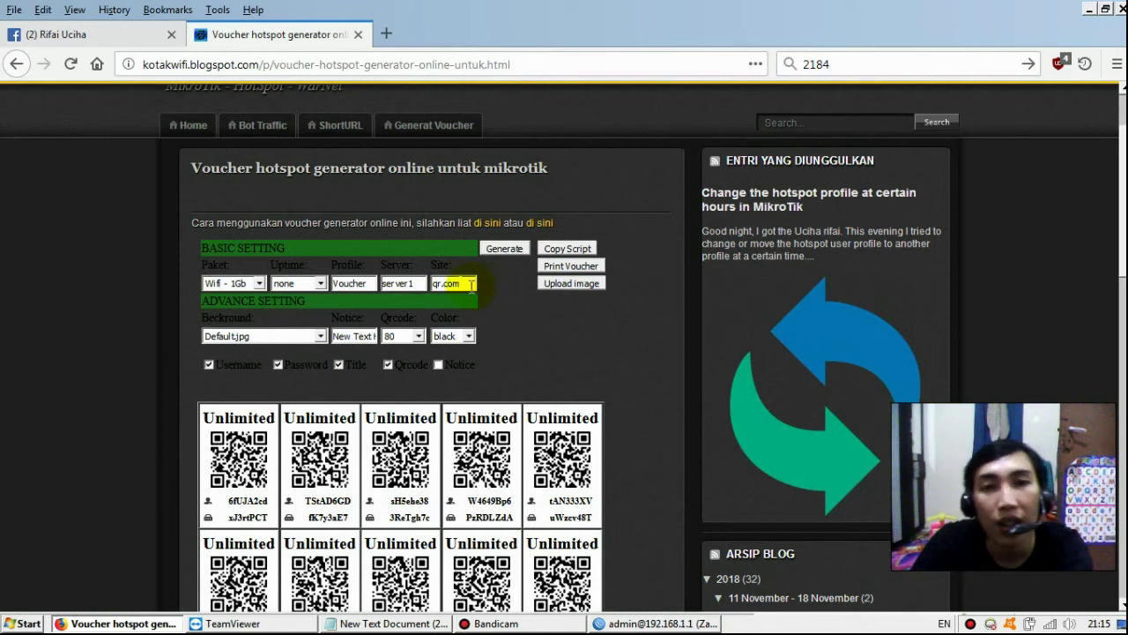
double_click(467, 284)
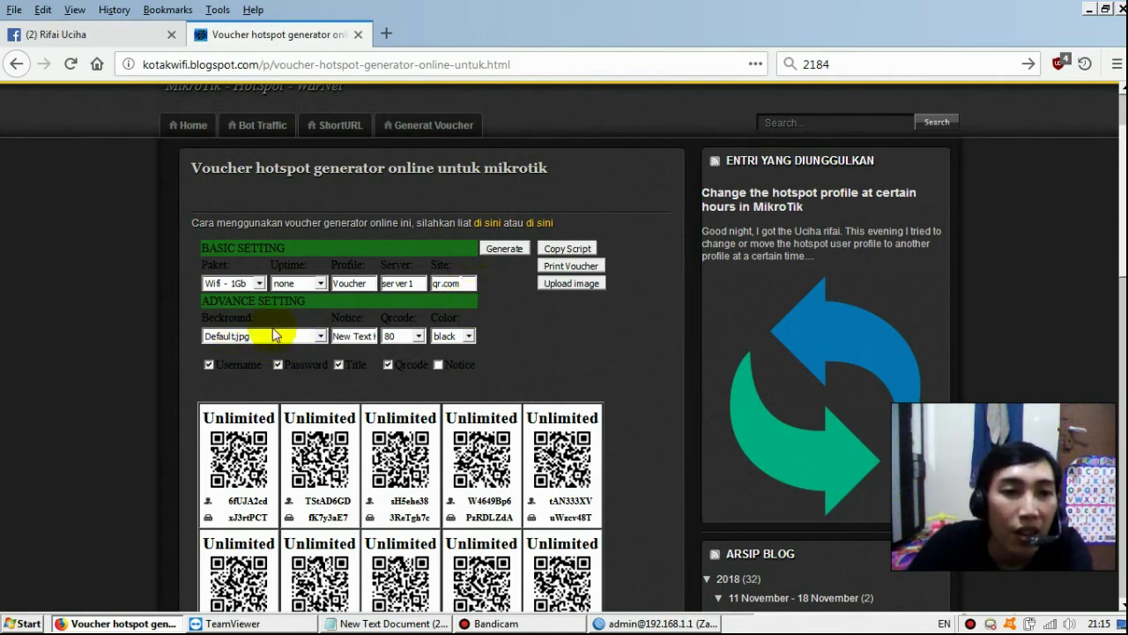
click(319, 337)
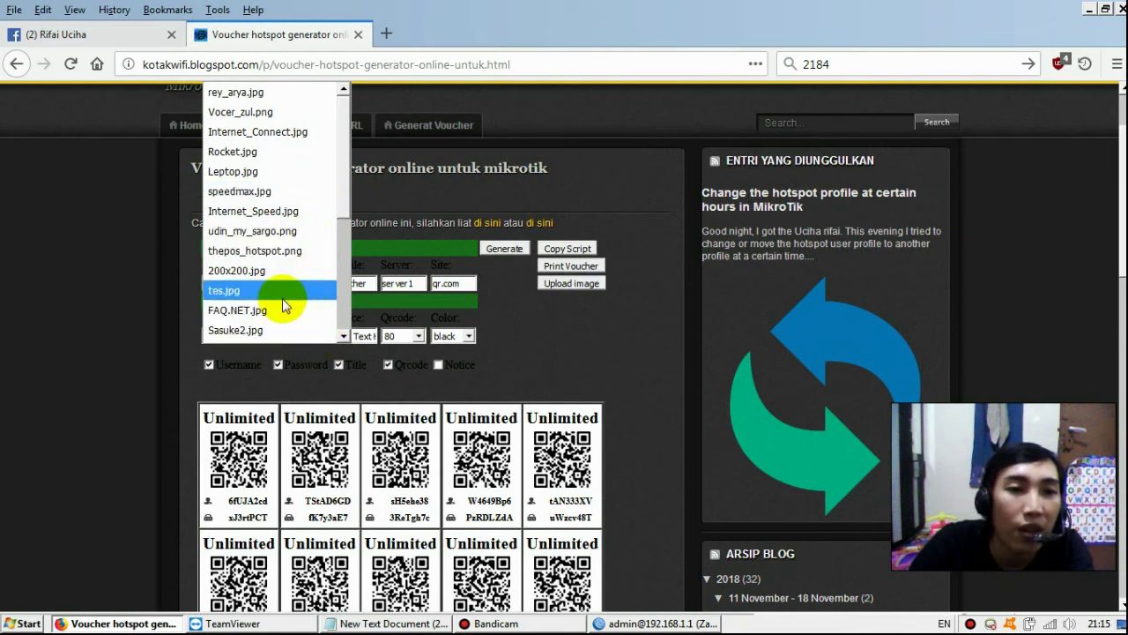
click(183, 331)
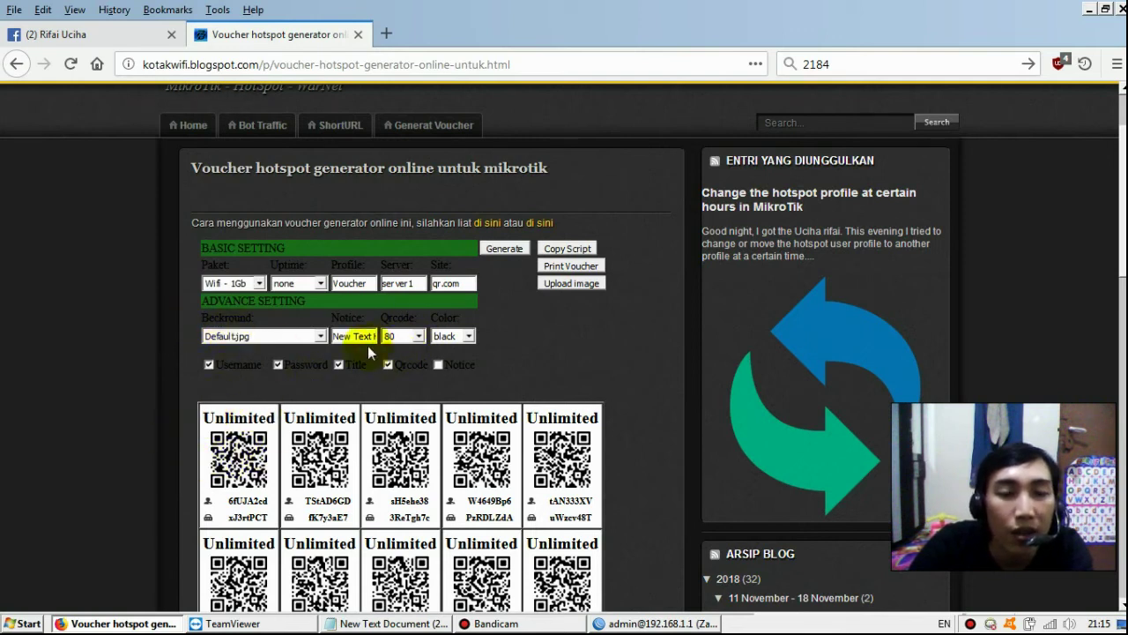
click(418, 337)
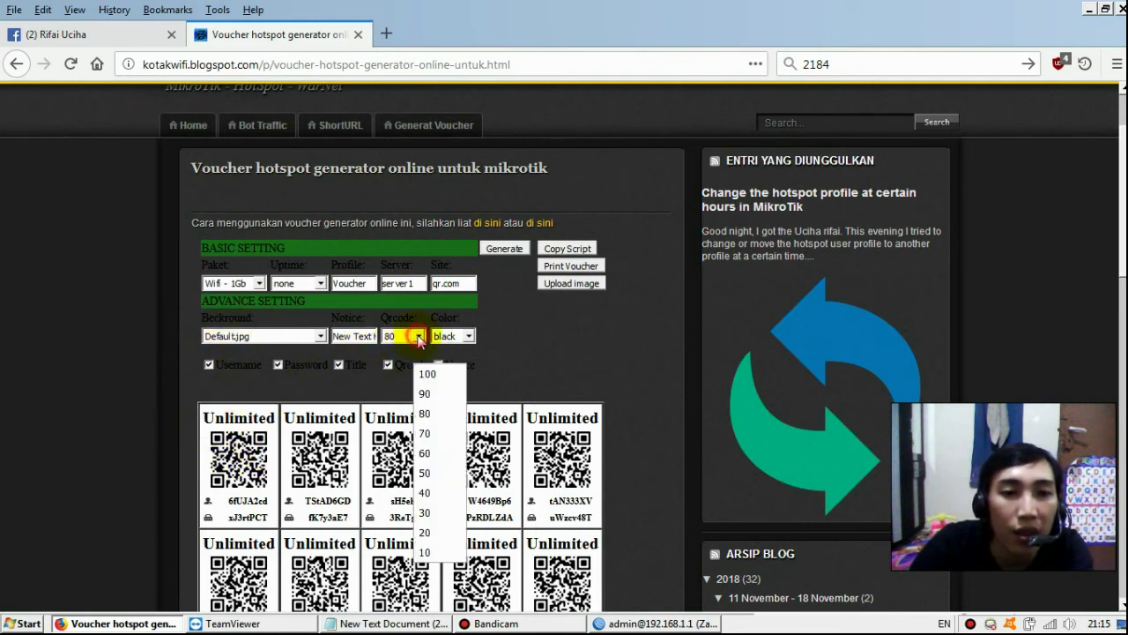
click(520, 343)
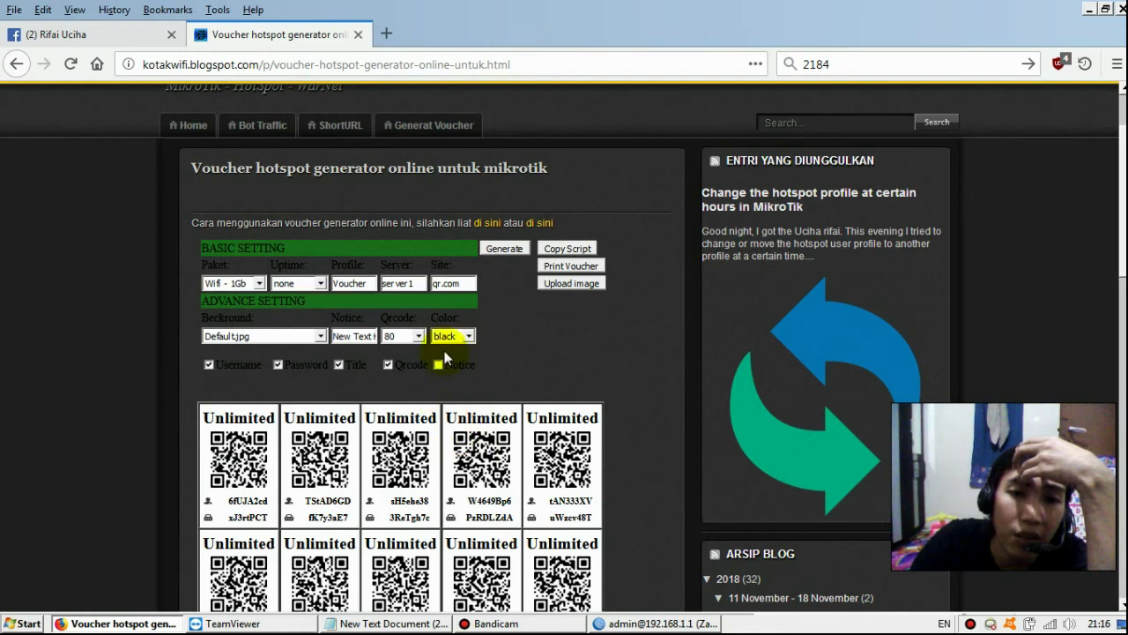
double_click(450, 416)
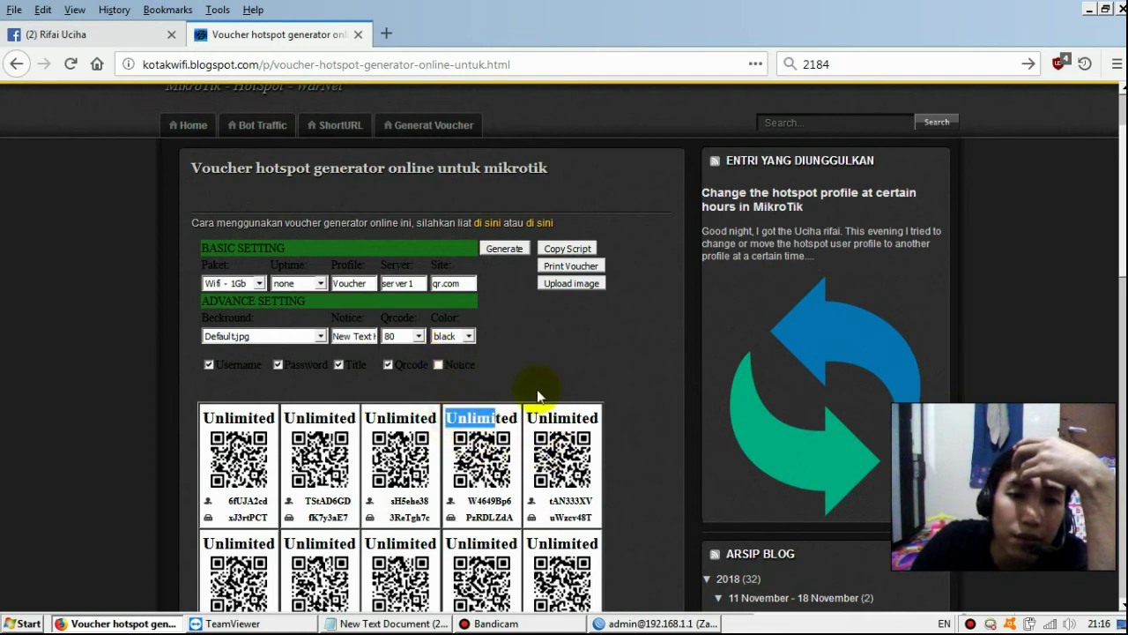
click(534, 384)
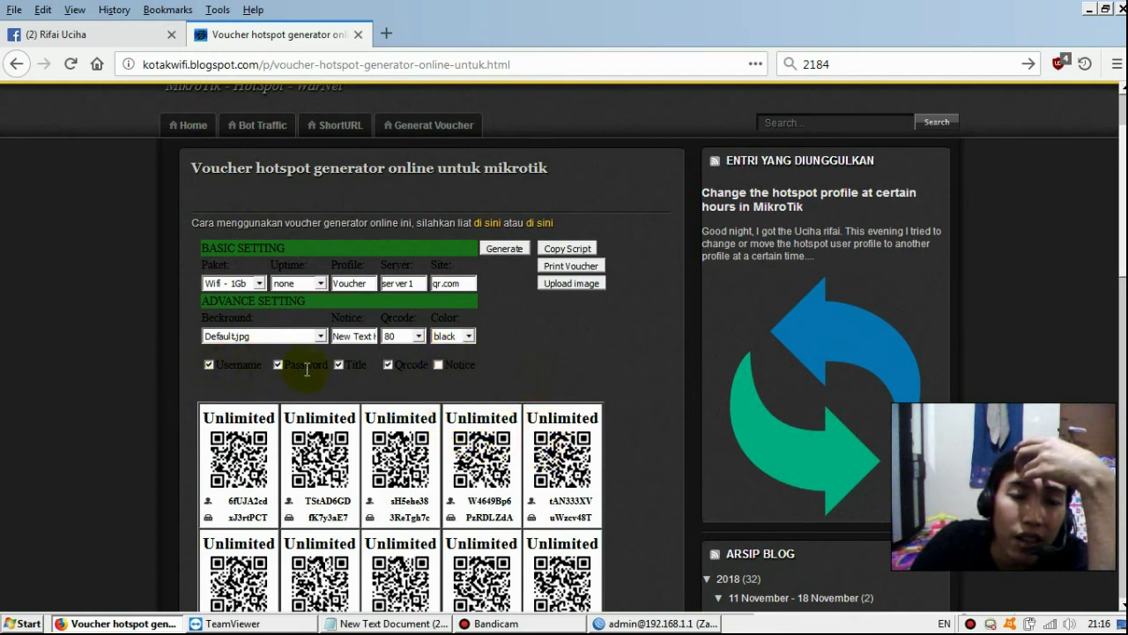
click(261, 285)
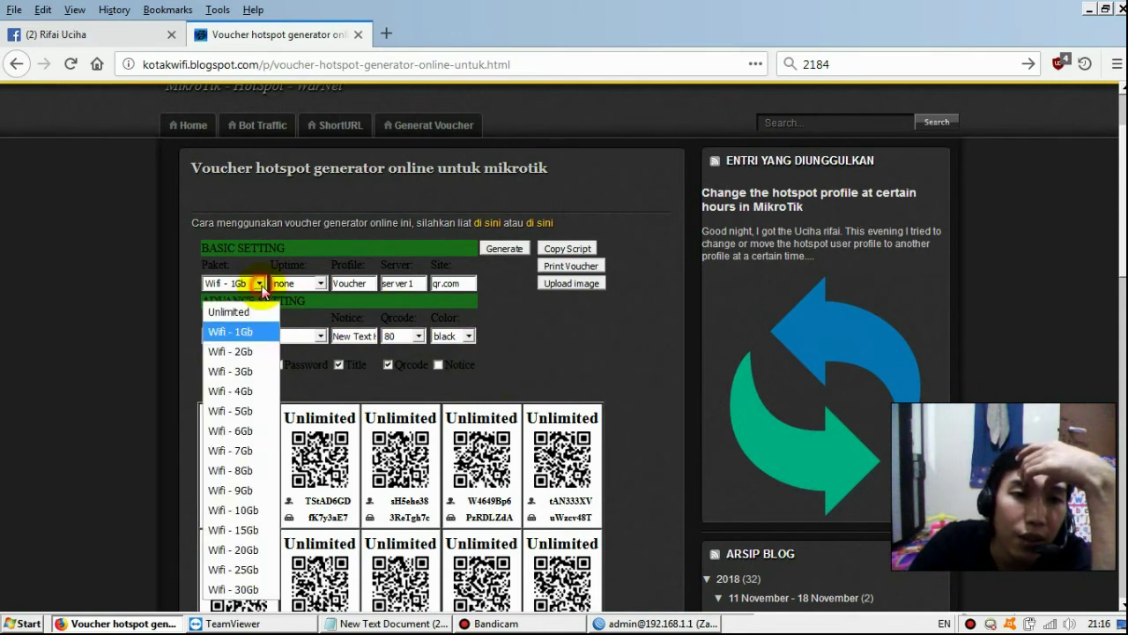
click(251, 333)
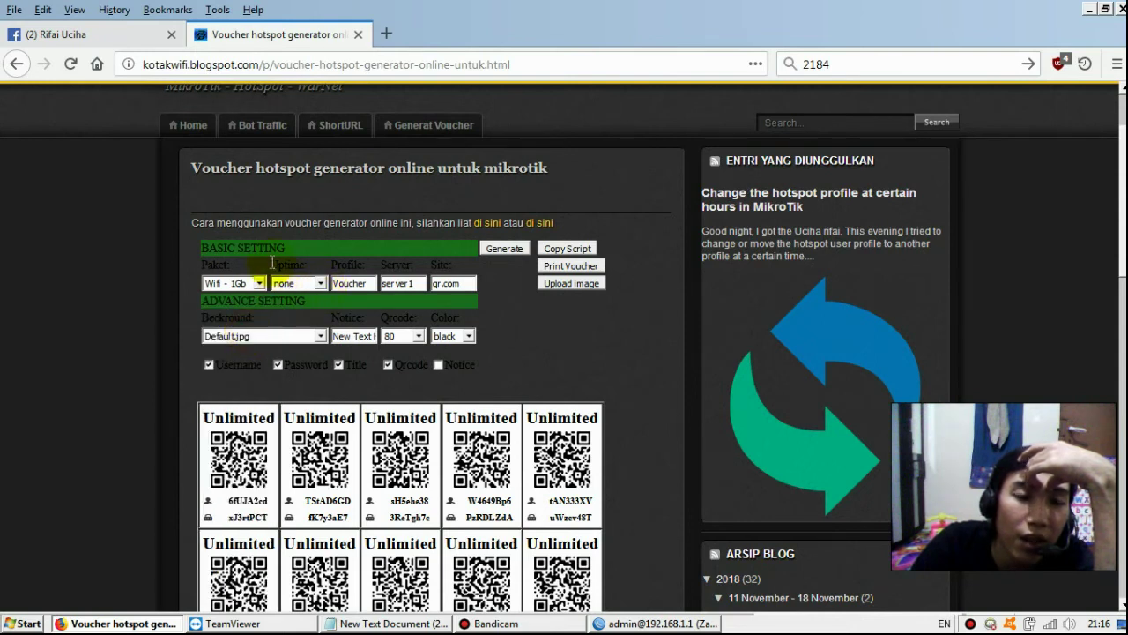
drag(270, 265, 310, 265)
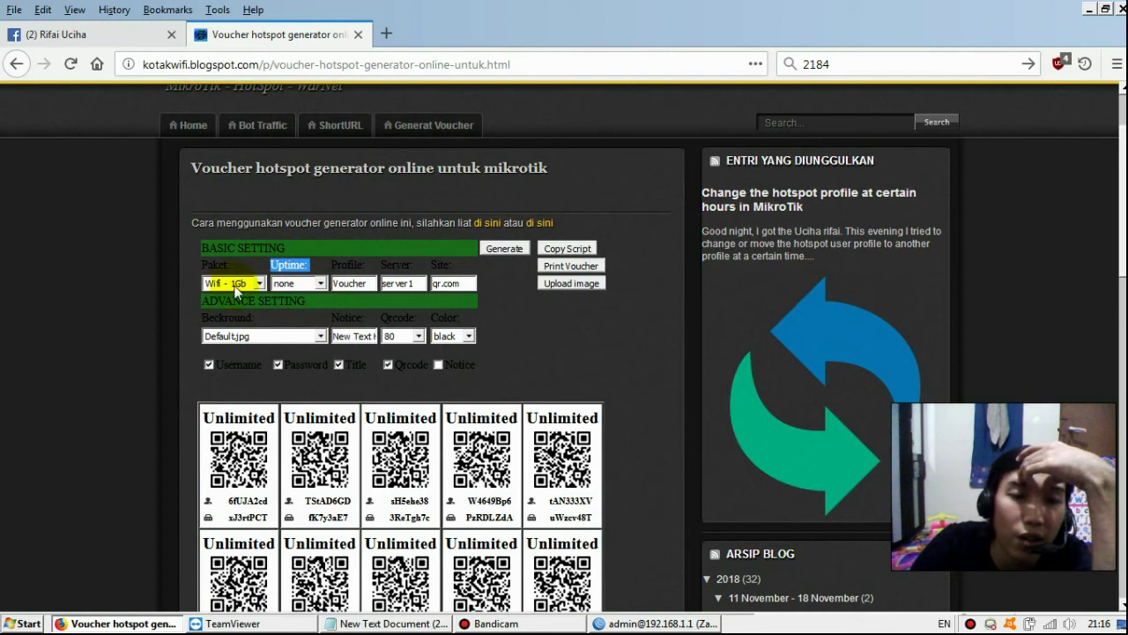
click(319, 284)
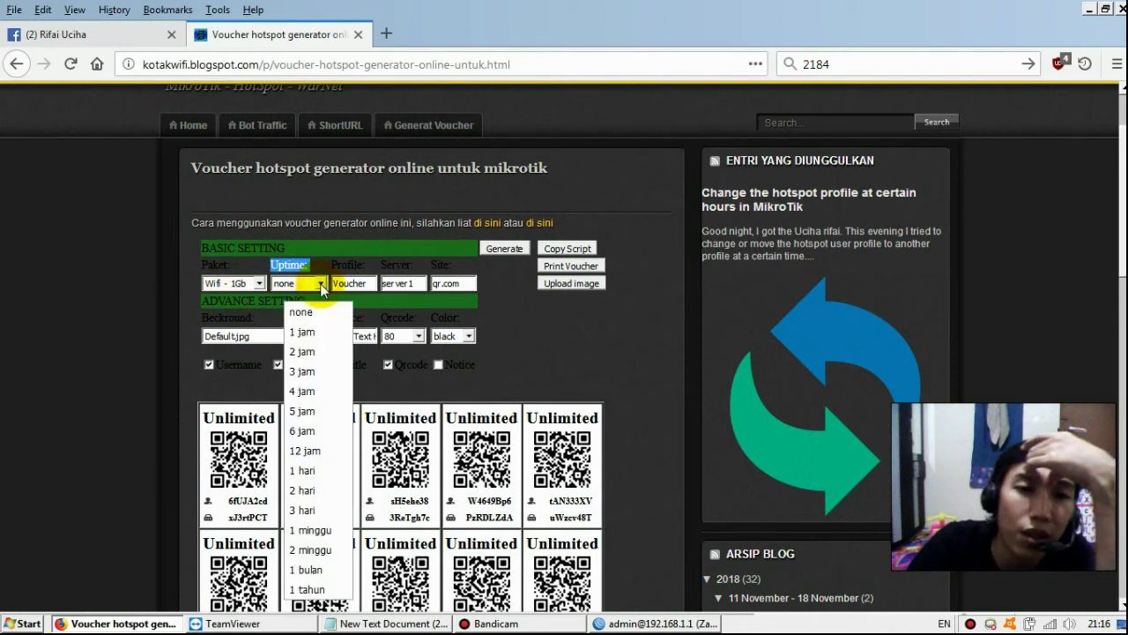
click(319, 284)
click(544, 324)
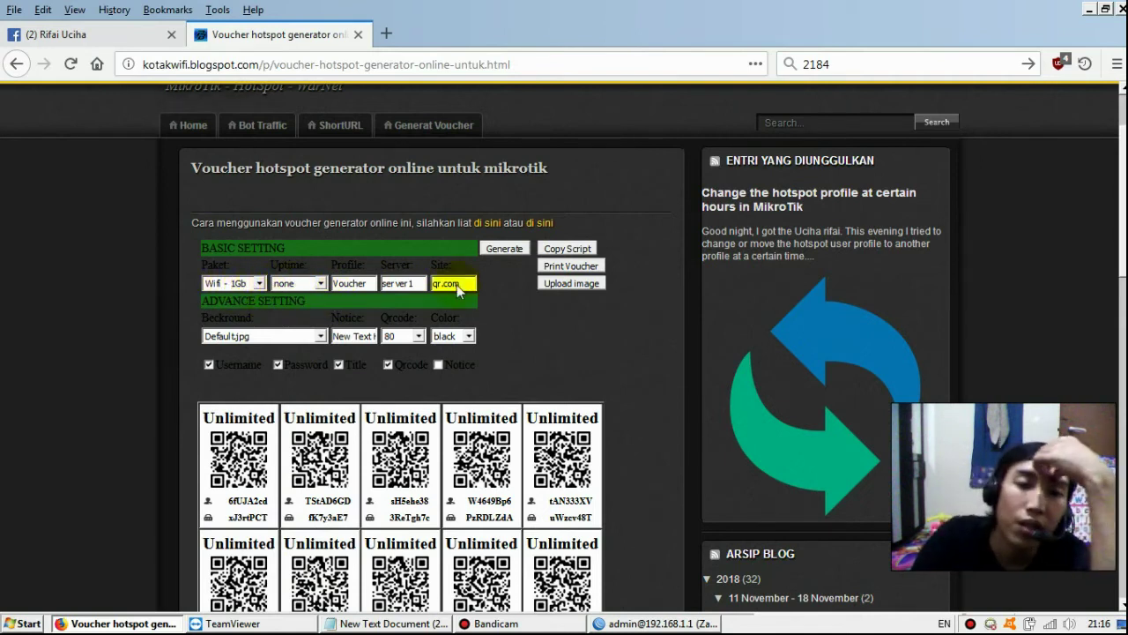
- Generate a fresh Wifi - 1Gb voucher batch, copy its script, and bring WinBox forward
click(504, 249)
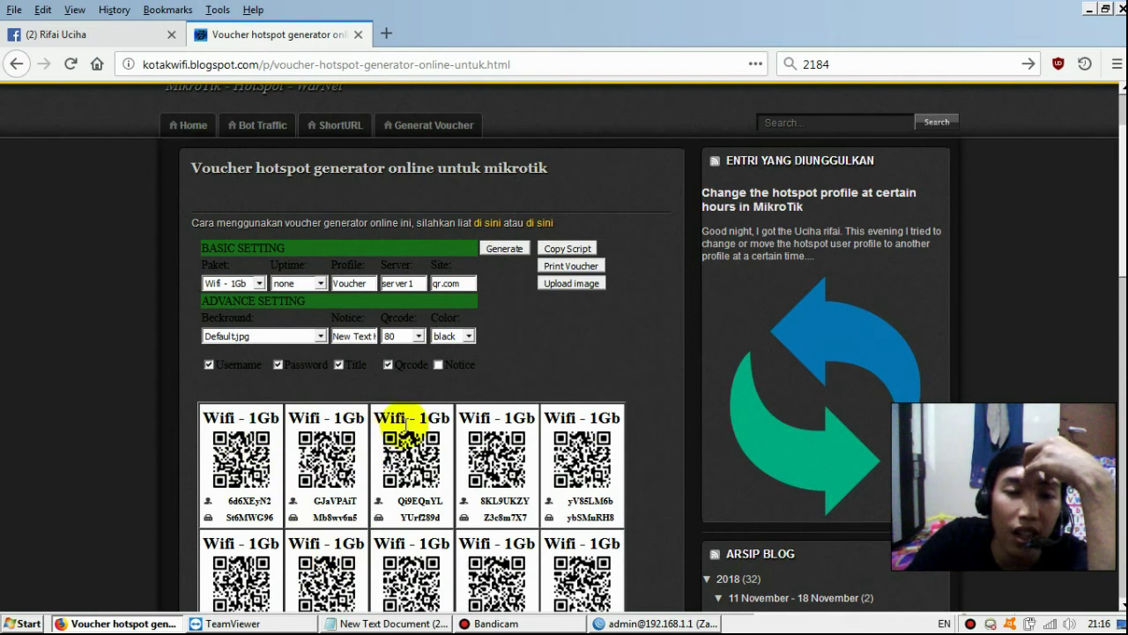
click(573, 249)
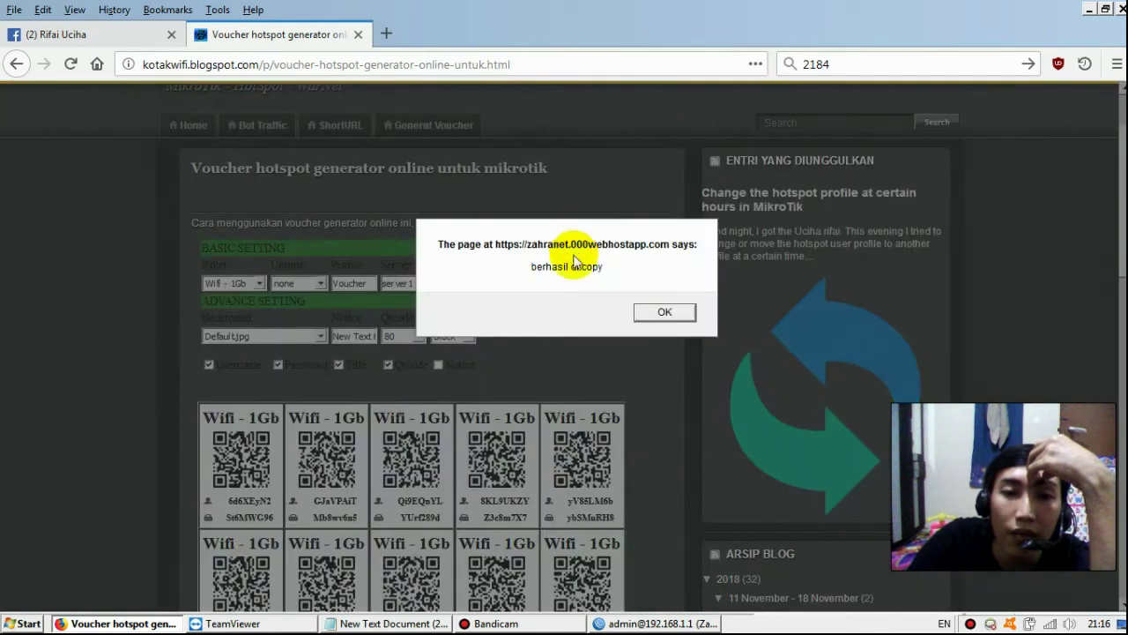
click(648, 310)
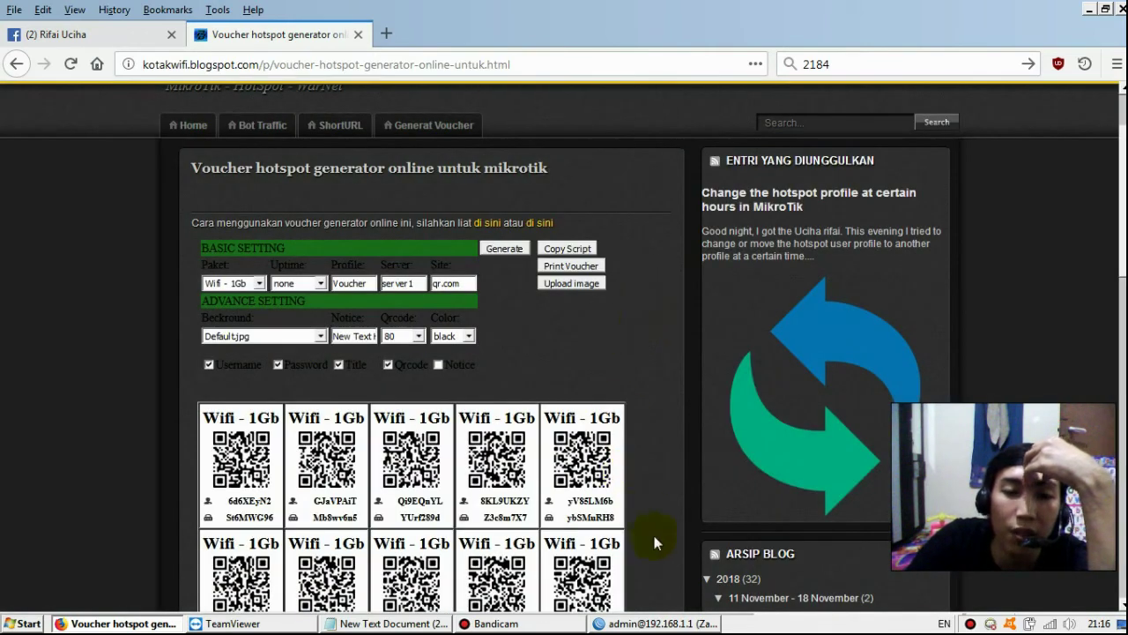
click(660, 623)
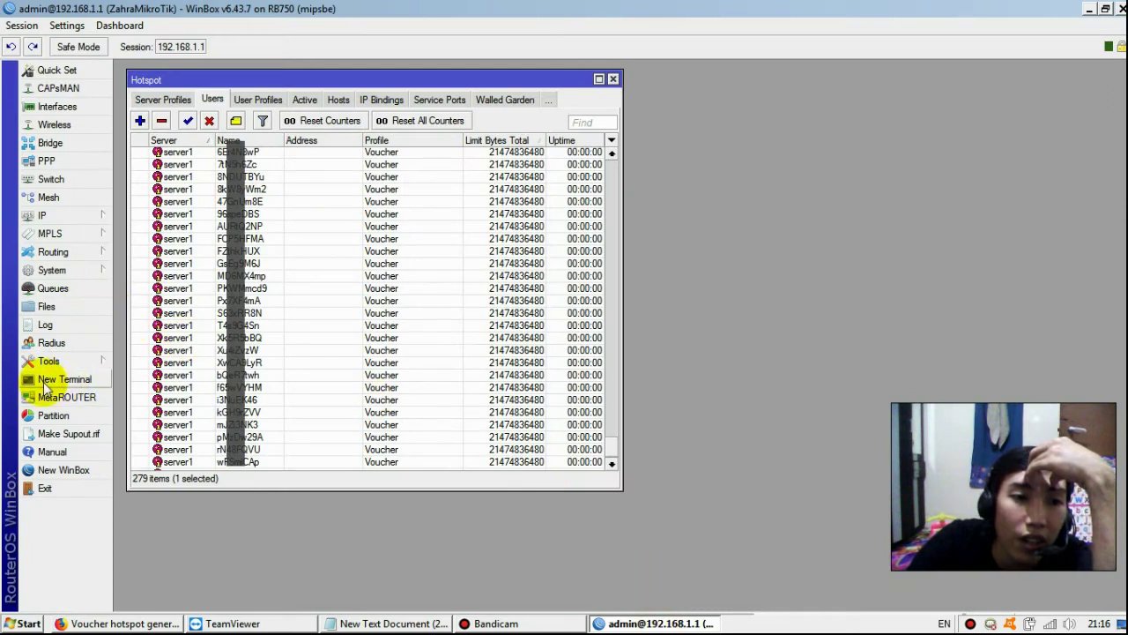
click(64, 385)
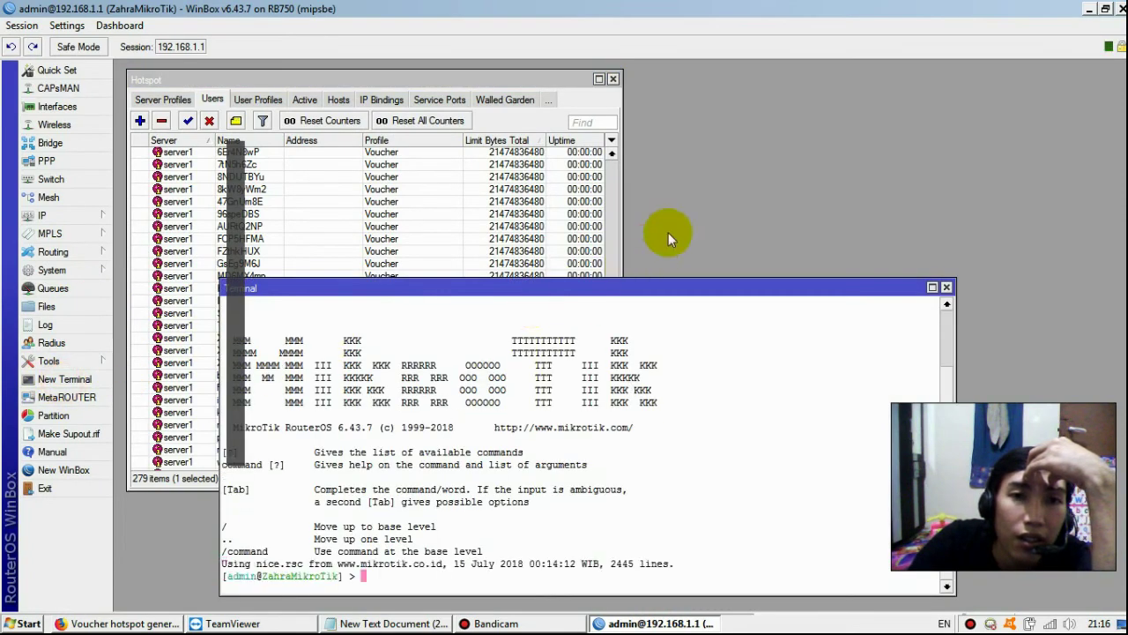
click(584, 95)
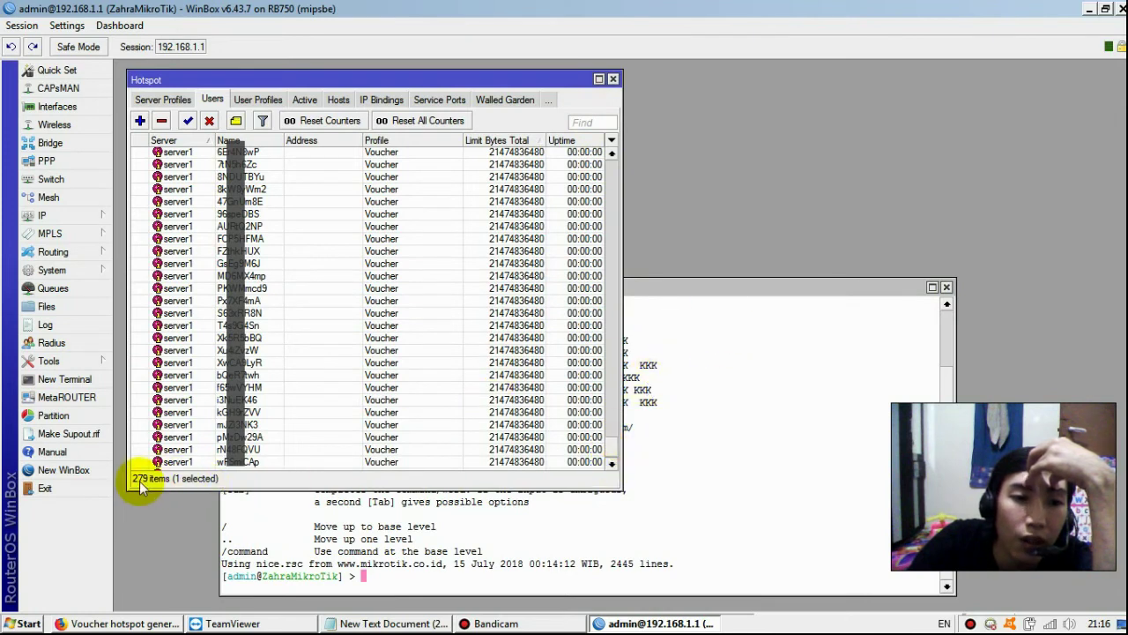
drag(713, 289, 904, 208)
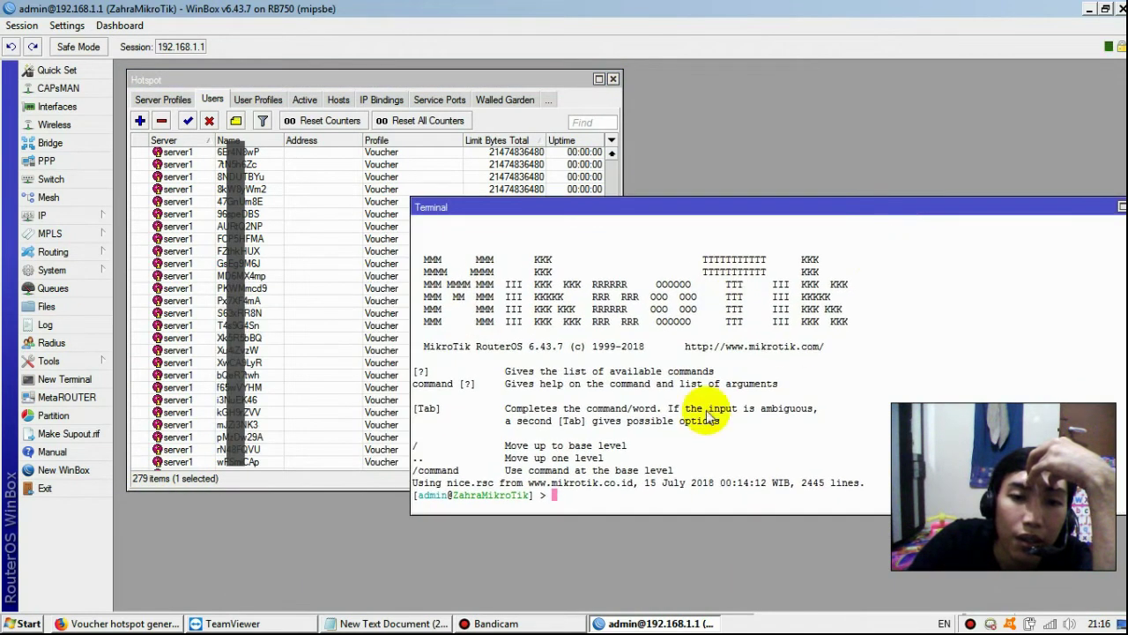
right_click(580, 499)
click(625, 556)
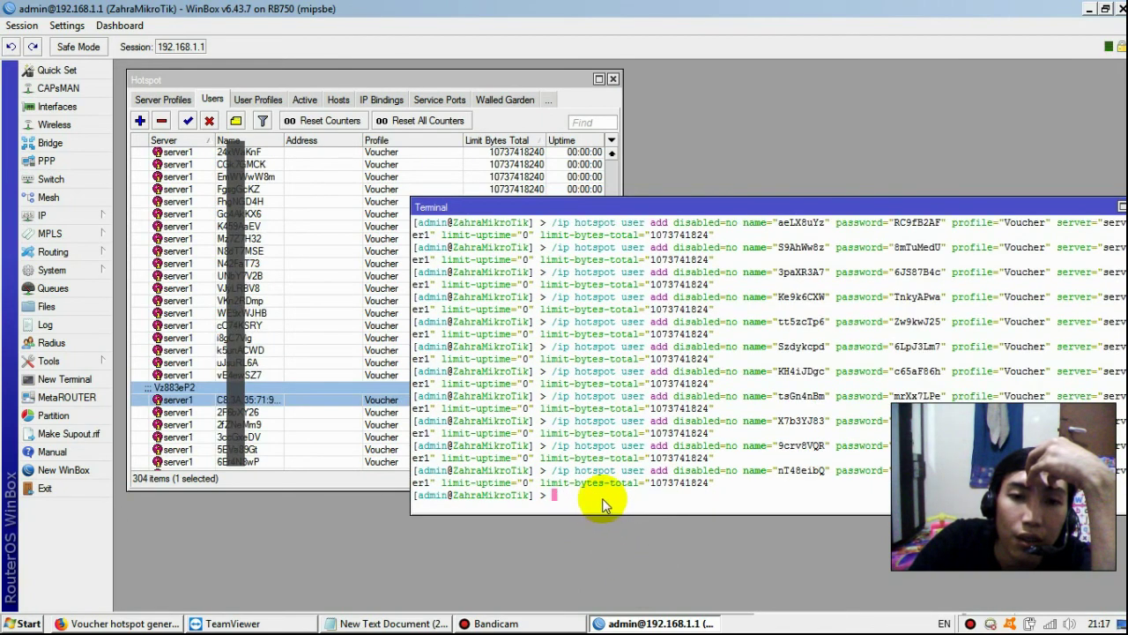
drag(1076, 203, 1028, 197)
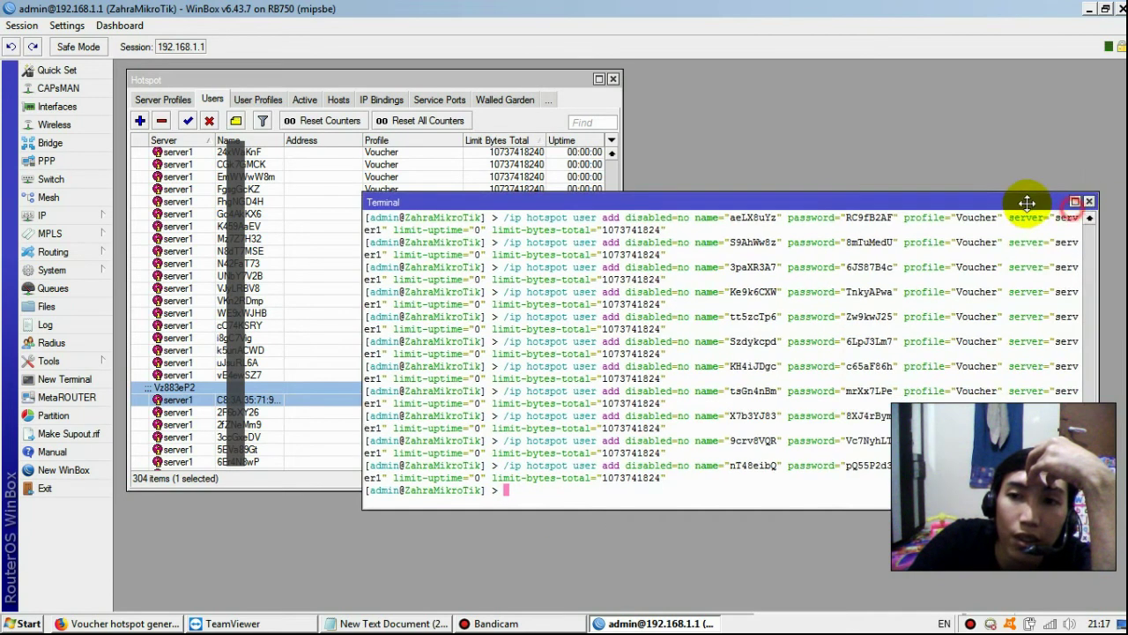
click(1090, 202)
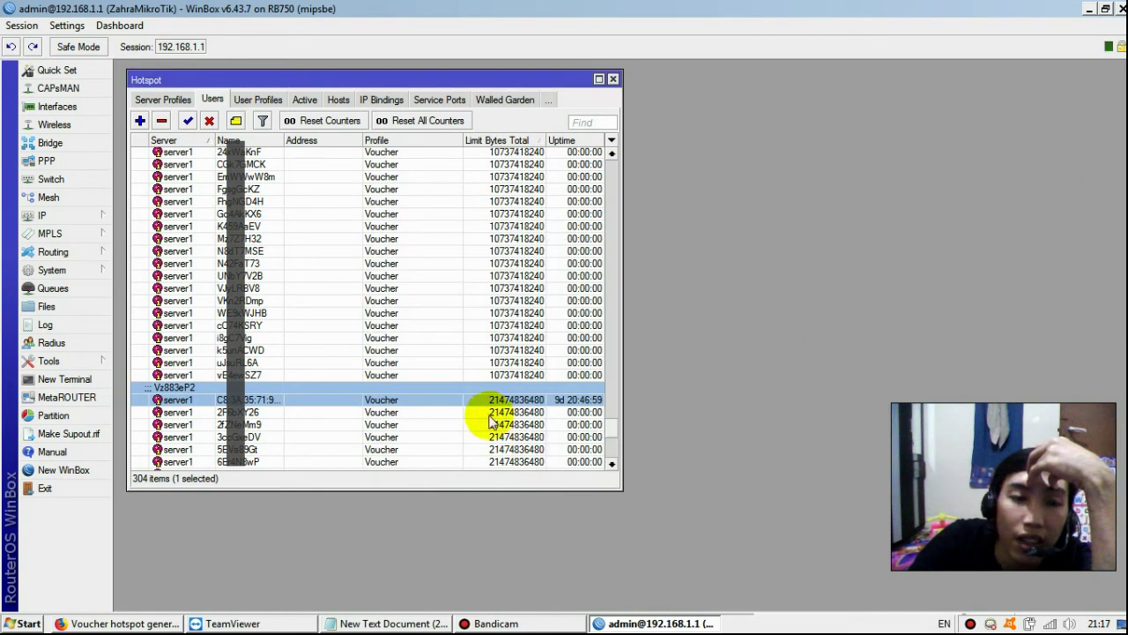
- Scroll through the 304-user Hotspot Users list, then bring the Firefox voucher page back
scroll(614, 436, down, 8)
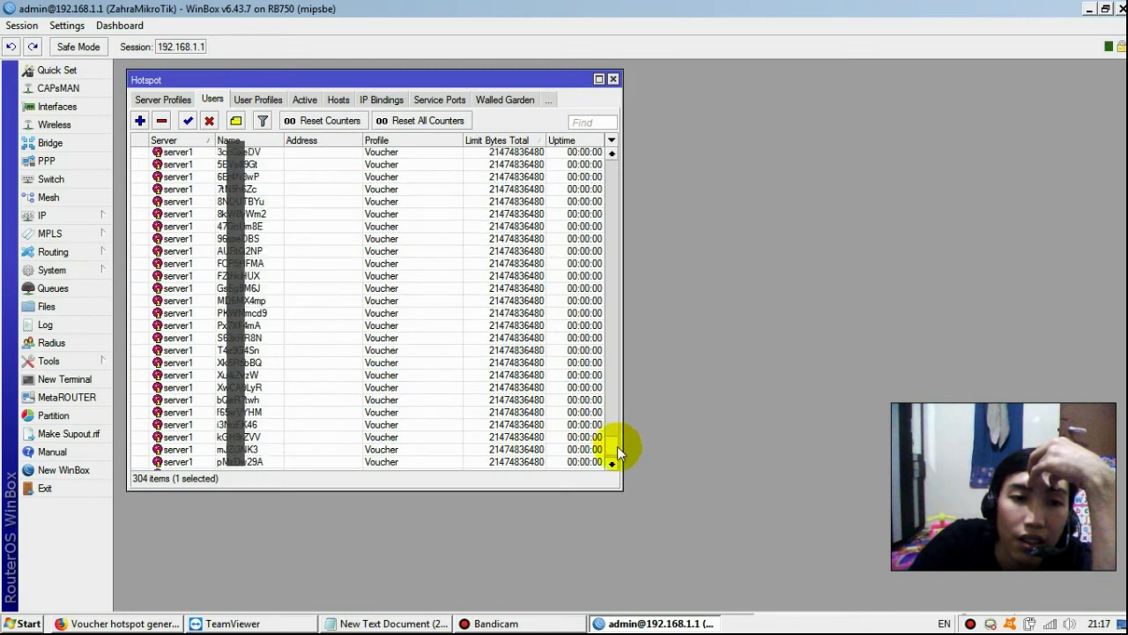
scroll(621, 449, up, 1)
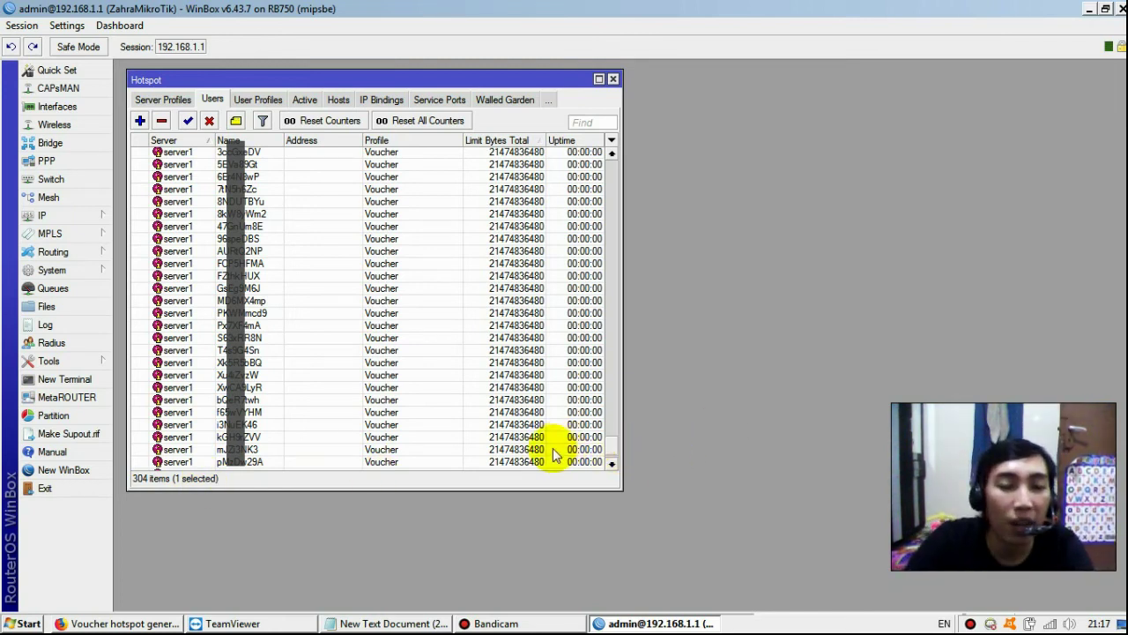
click(117, 621)
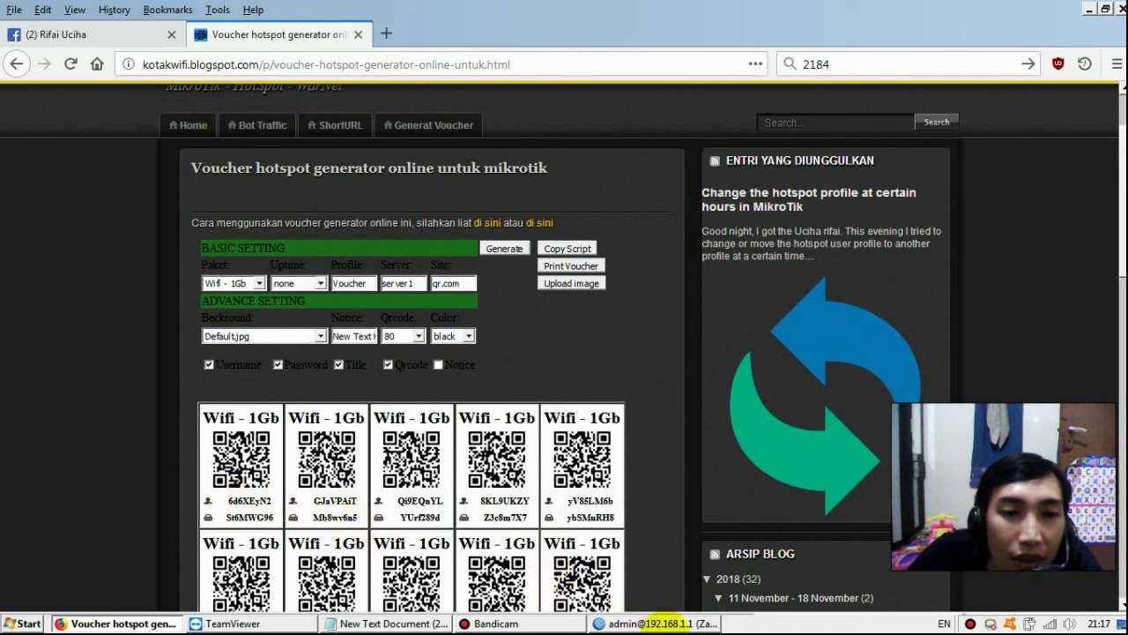
click(663, 623)
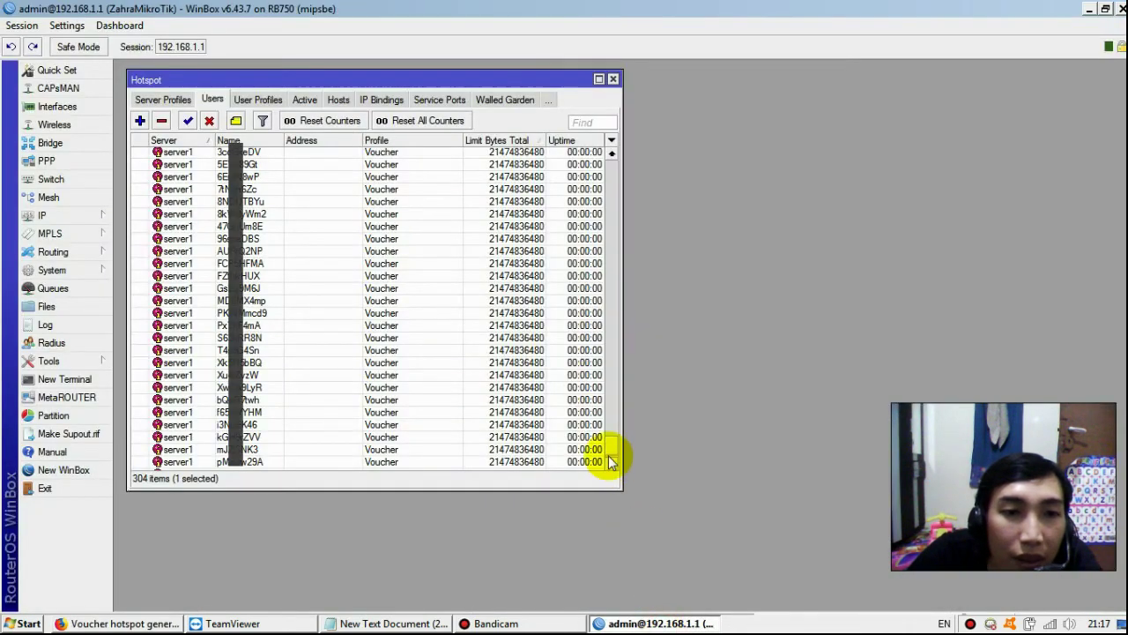
click(267, 252)
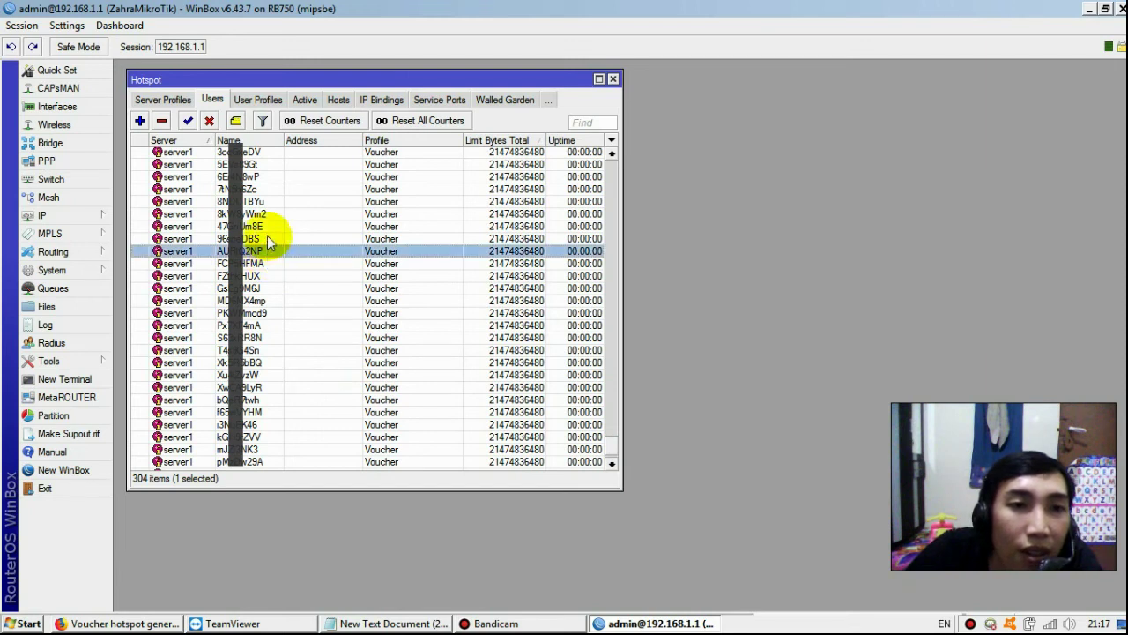
click(267, 237)
click(100, 622)
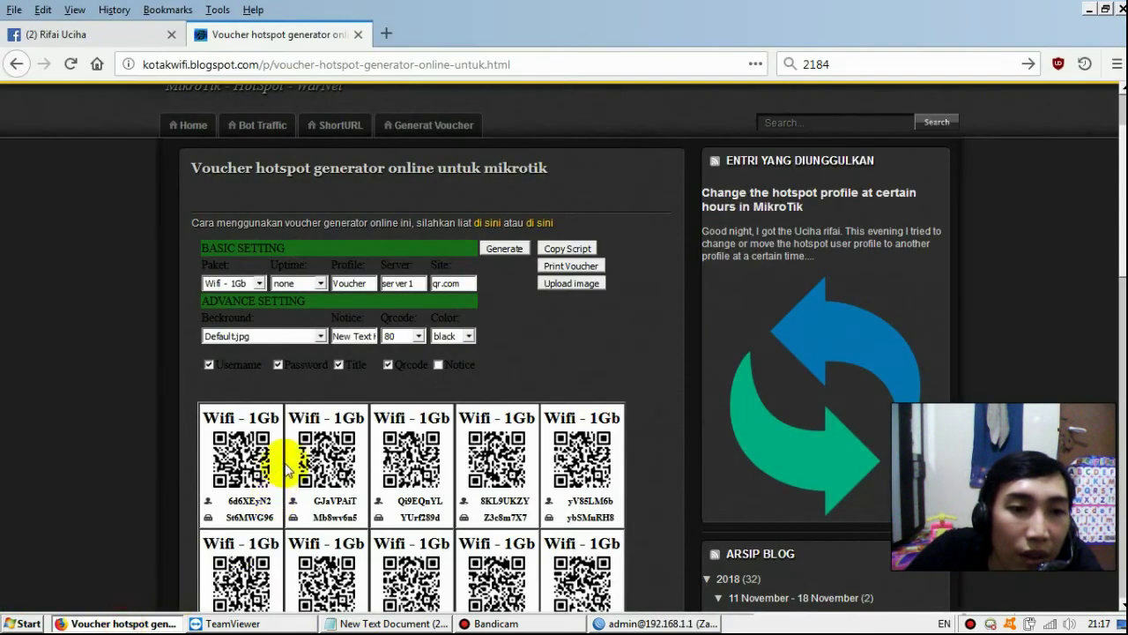
click(667, 622)
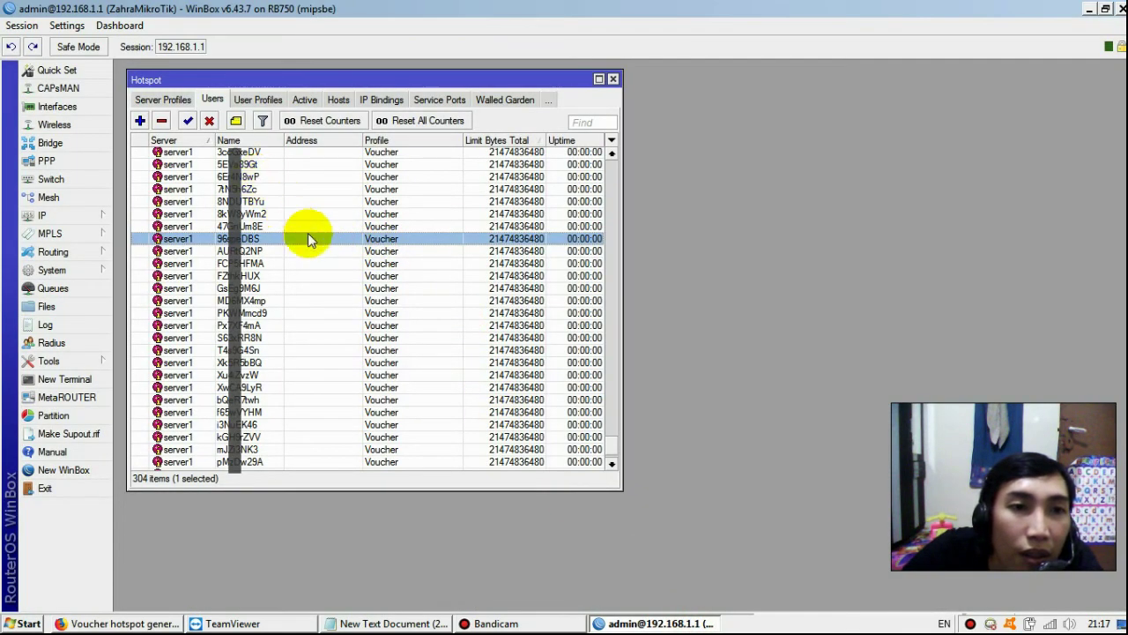
scroll(361, 339, down, 1)
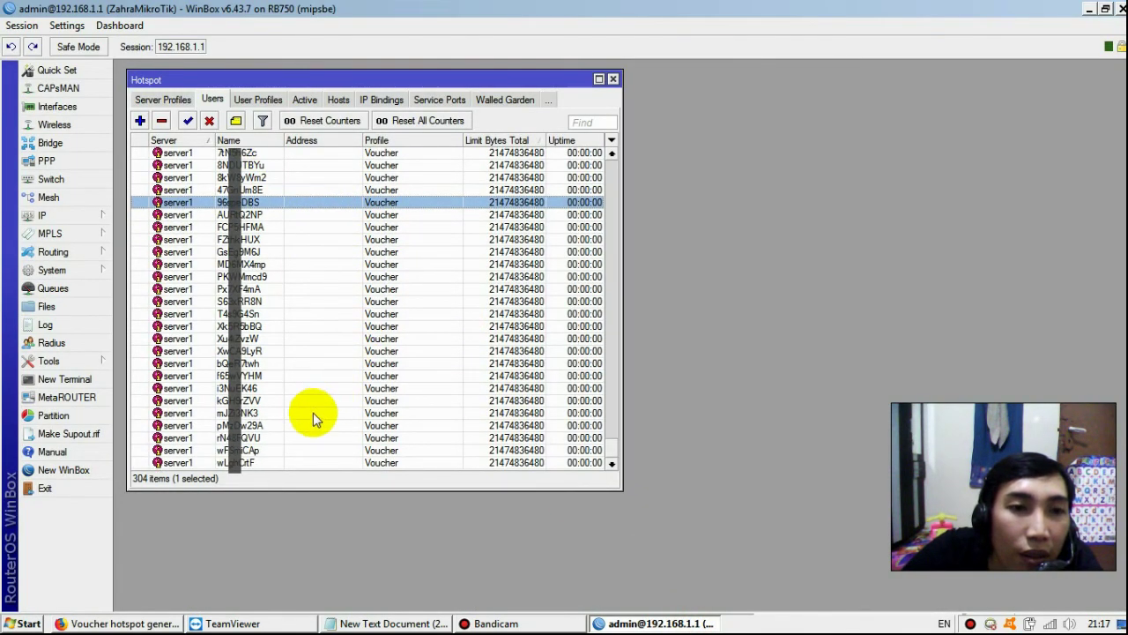
click(298, 450)
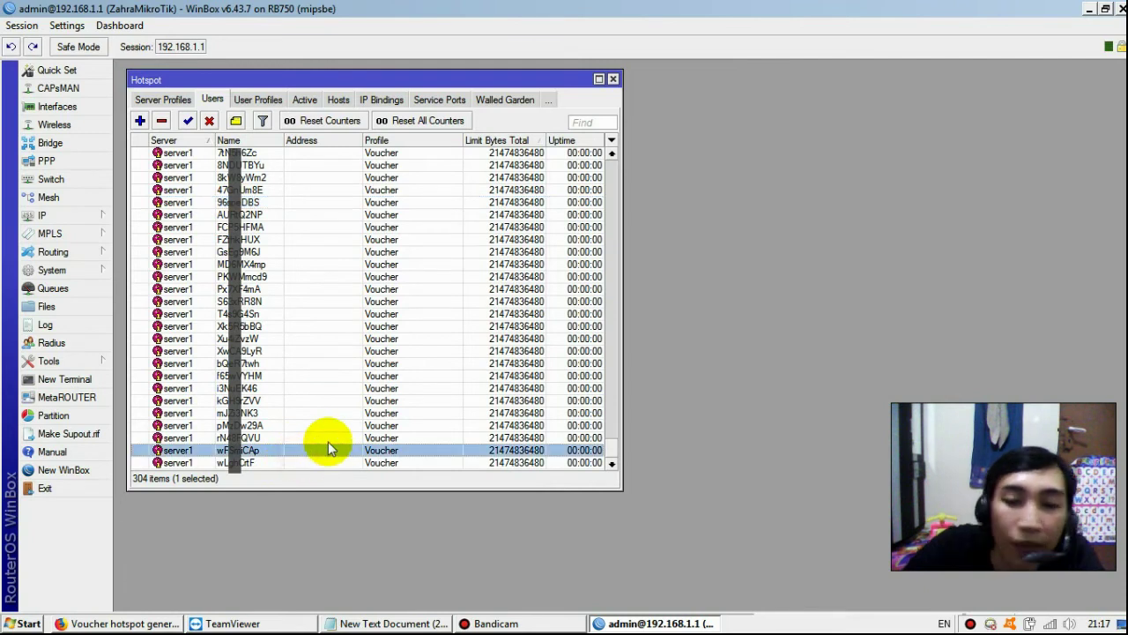
key(Down)
key(Up)
key(Up)
key(Up)
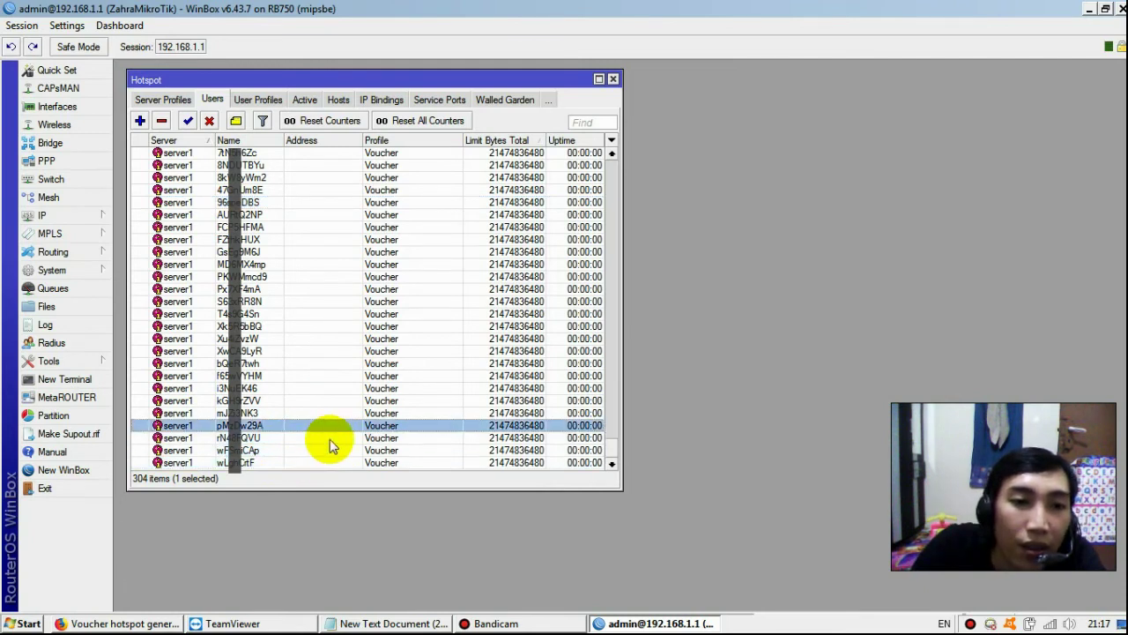
key(Up)
key(Up)
key(Up)
key(Up)
key(Up)
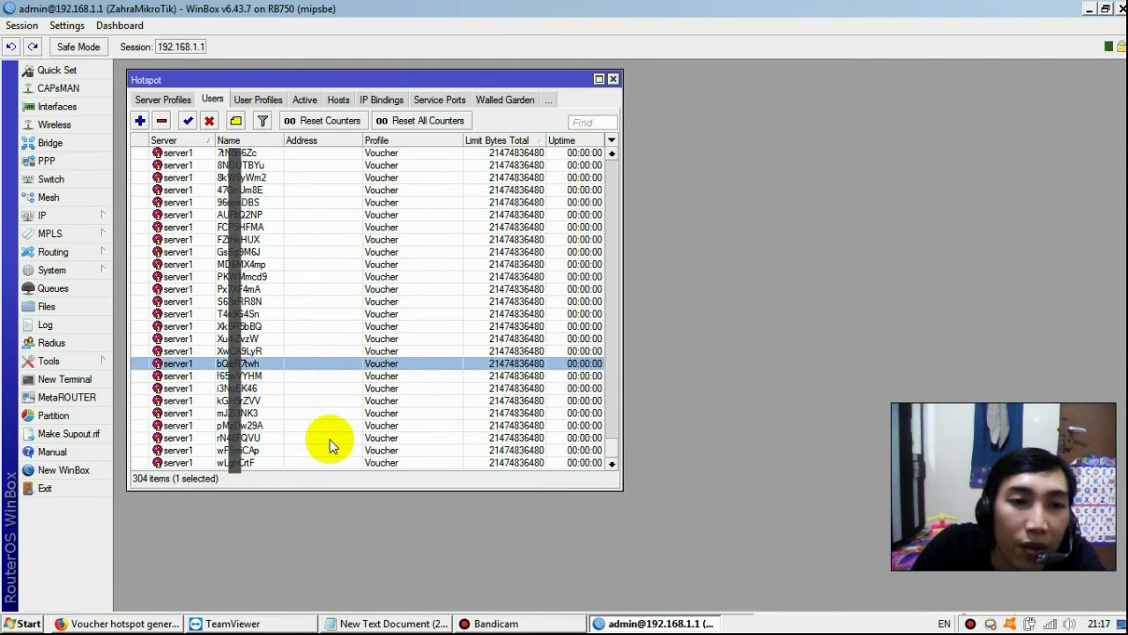
key(Up)
key(Up)
key(Up)
key(Up)
key(Up)
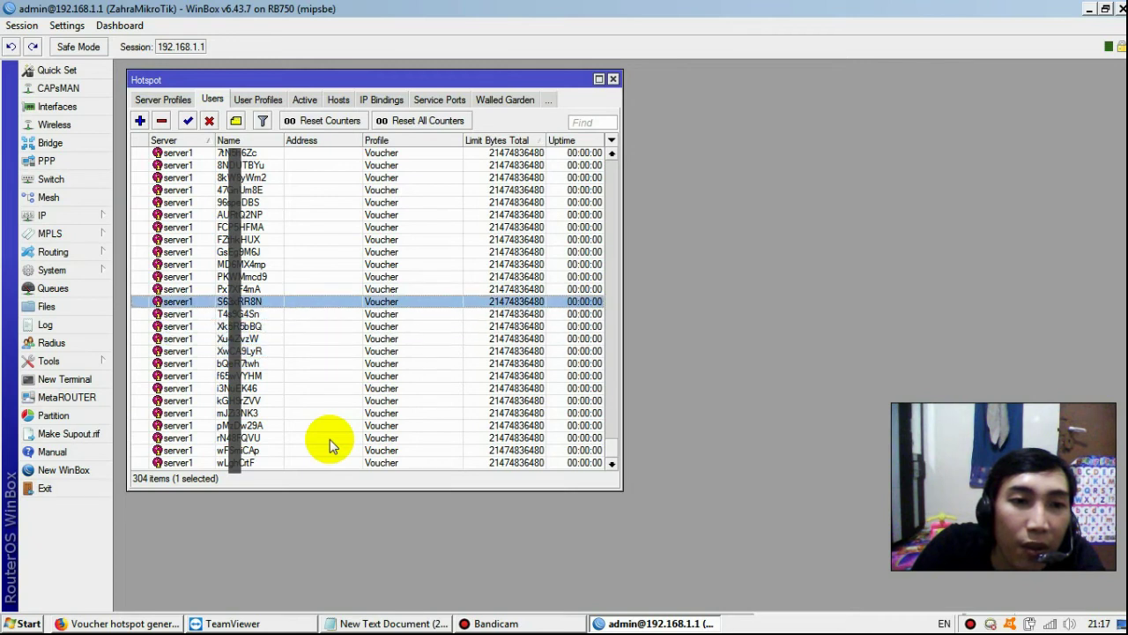
key(Up)
key(Up)
key(Up)
key(Up)
key(Up)
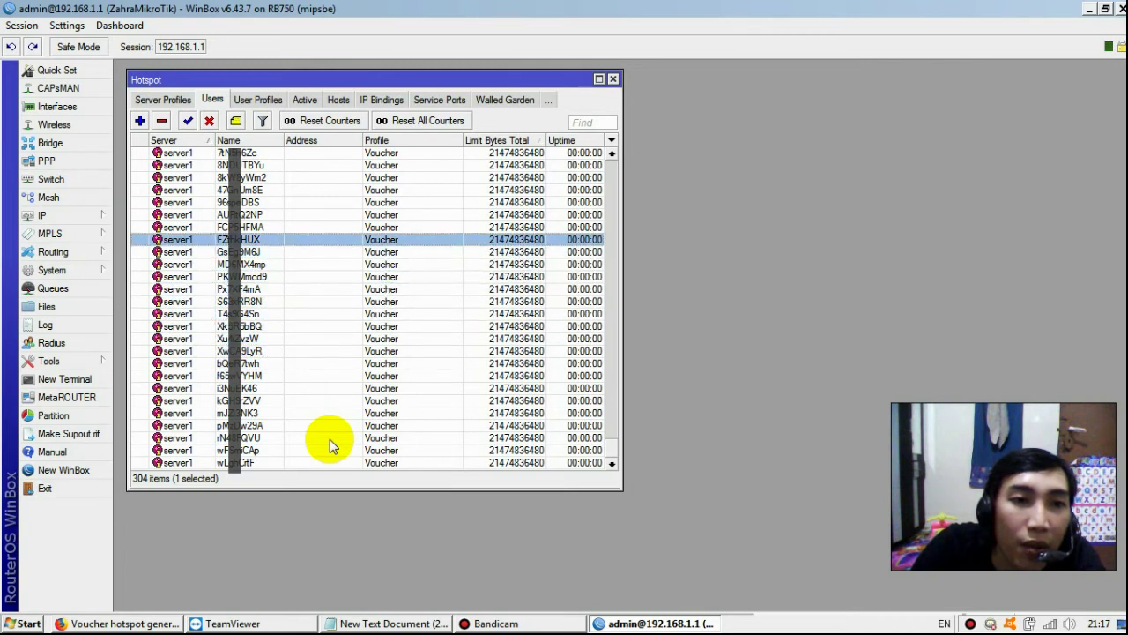
key(Up)
key(Up)
key(Up)
key(Up)
key(Up)
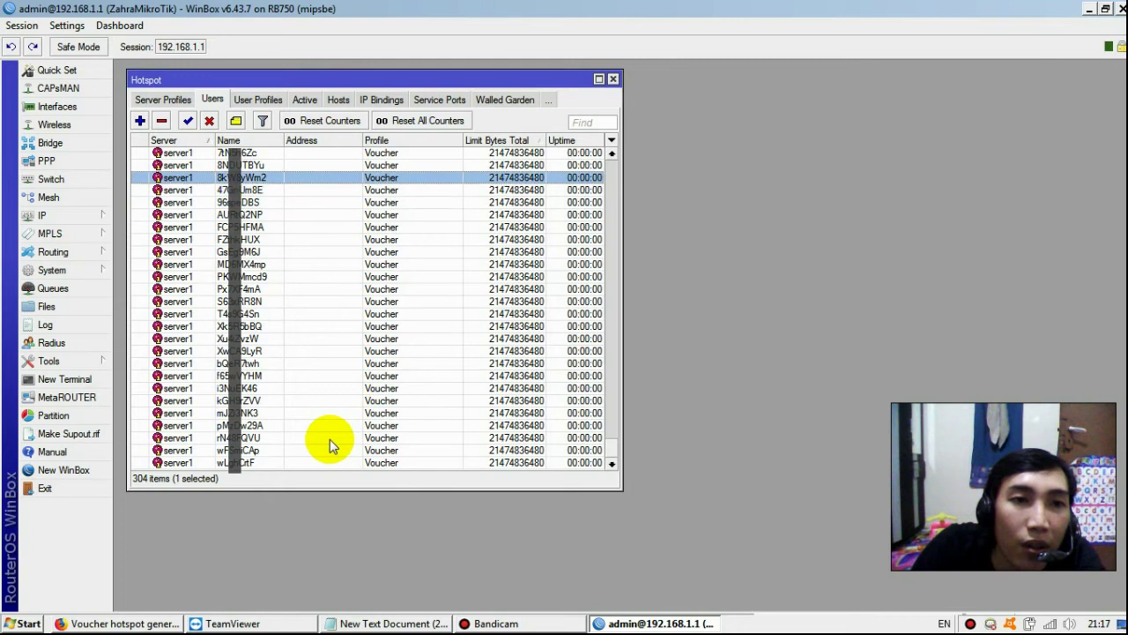
key(Up)
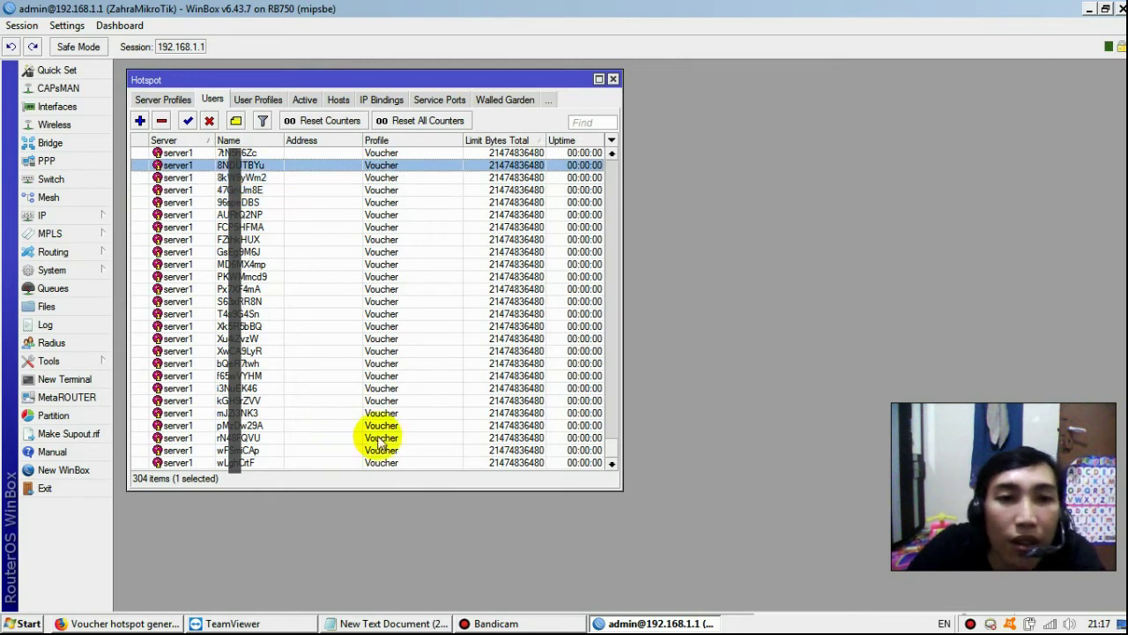
click(163, 624)
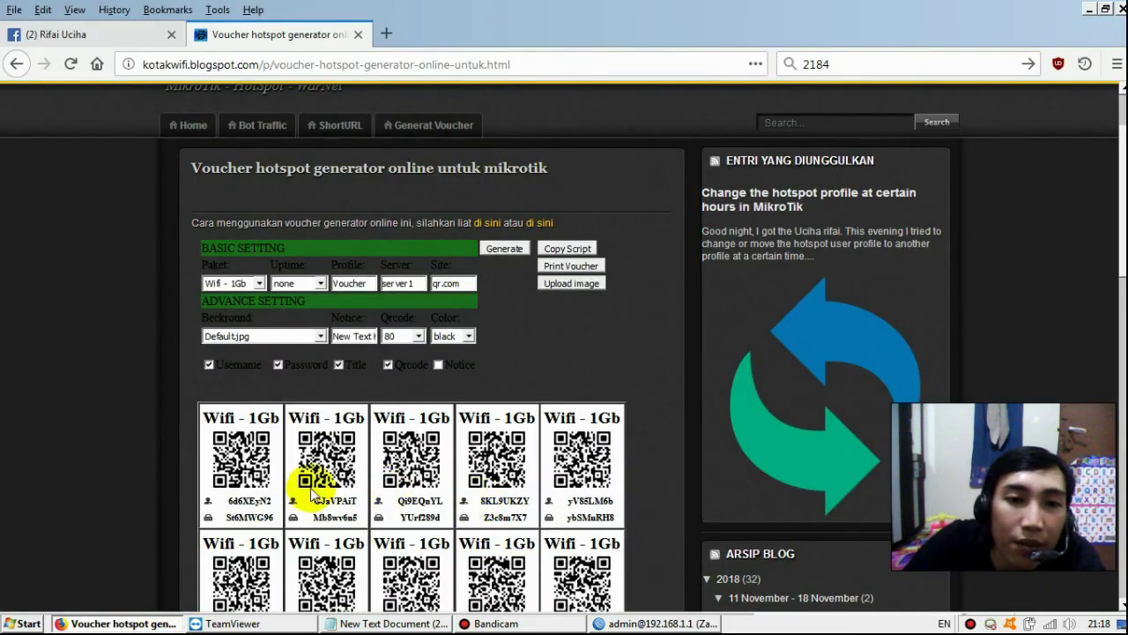
scroll(203, 441, down, 15)
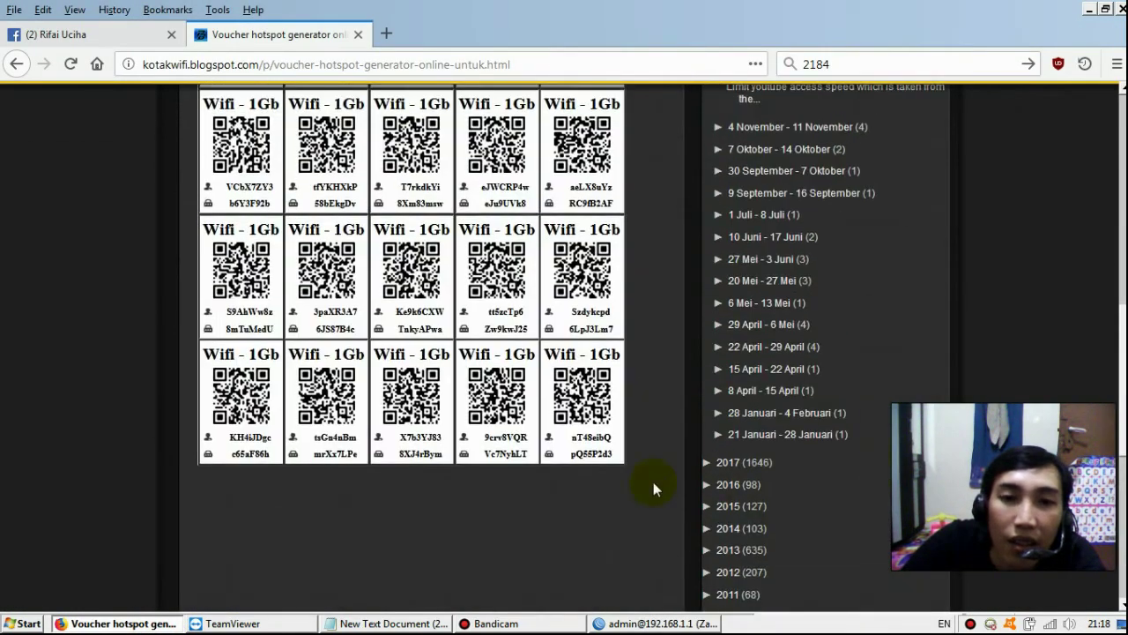
click(657, 623)
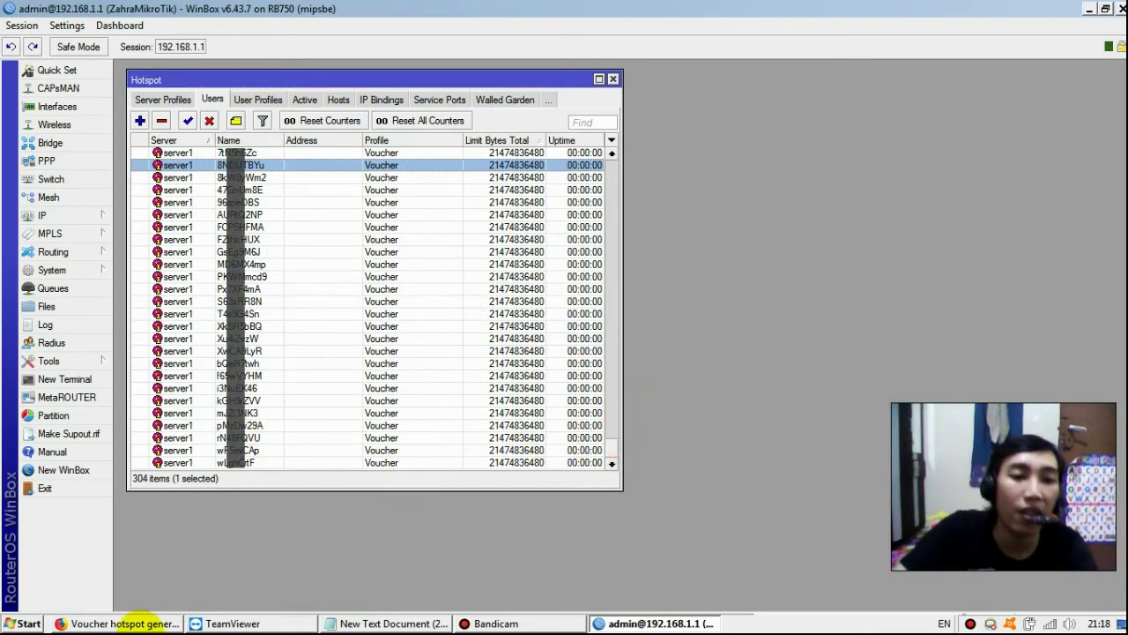
click(123, 624)
scroll(353, 373, up, 3)
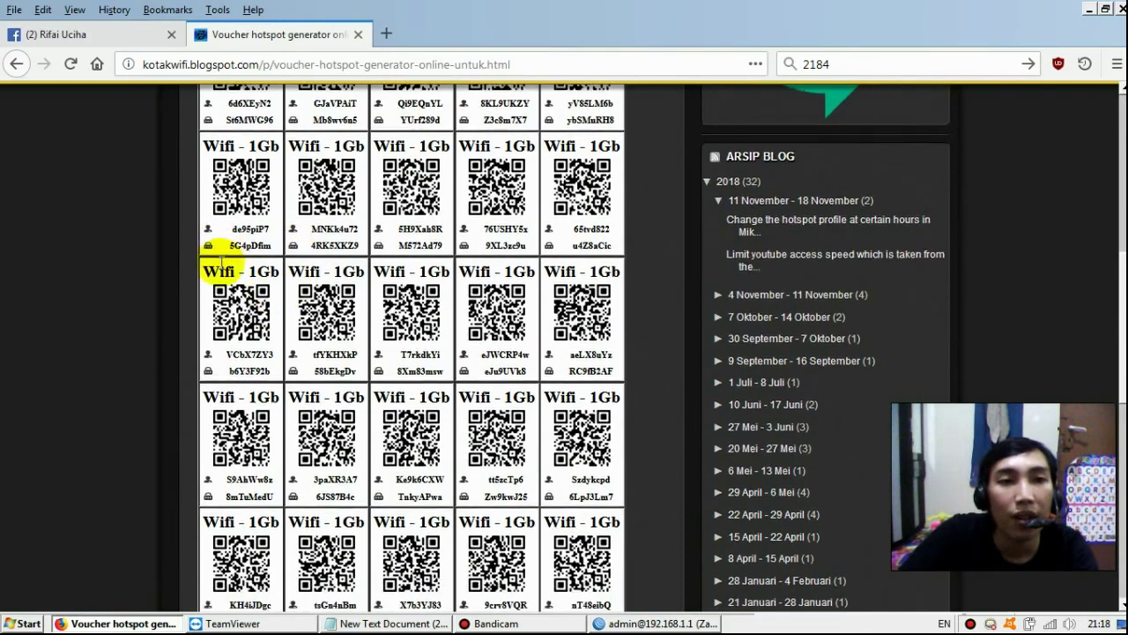
scroll(297, 284, up, 2)
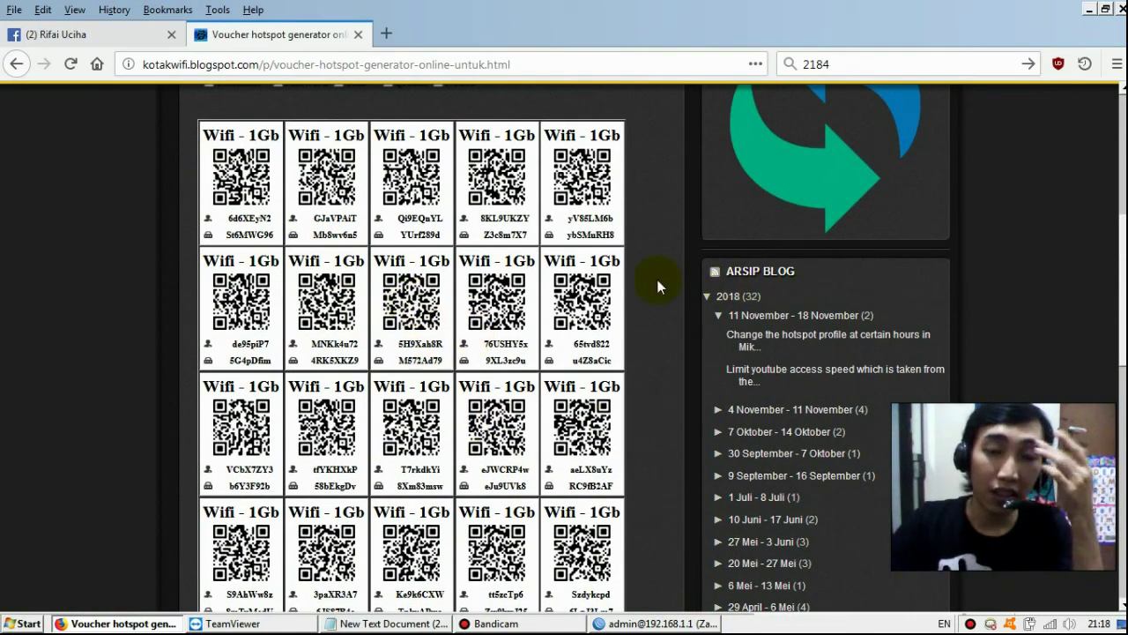
scroll(627, 278, up, 3)
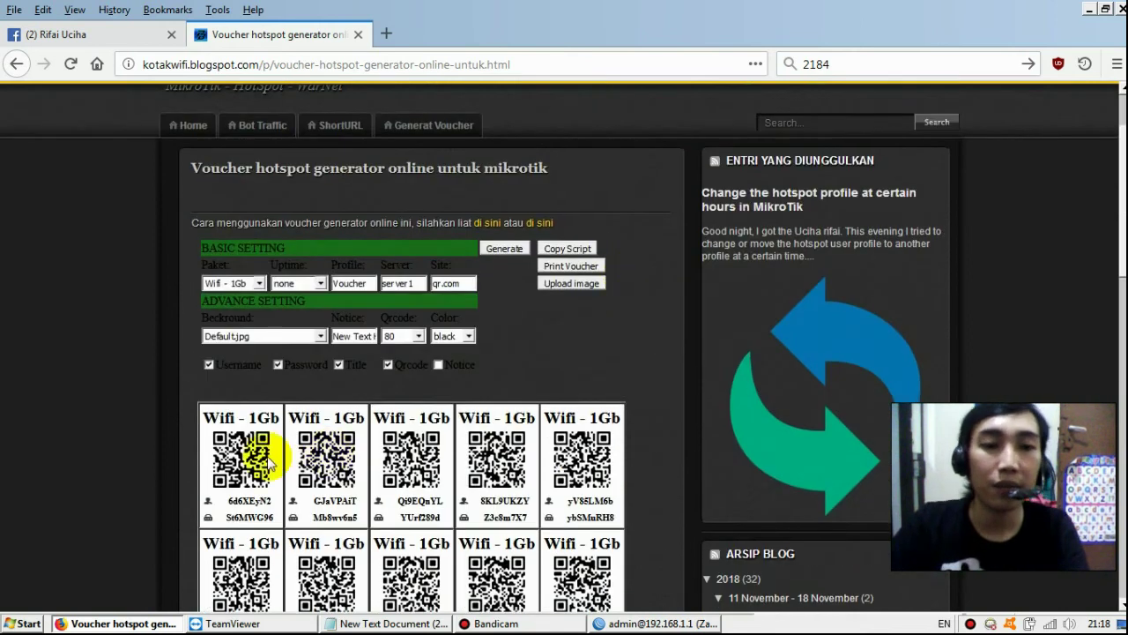
drag(228, 504, 272, 505)
key(ctrl+c)
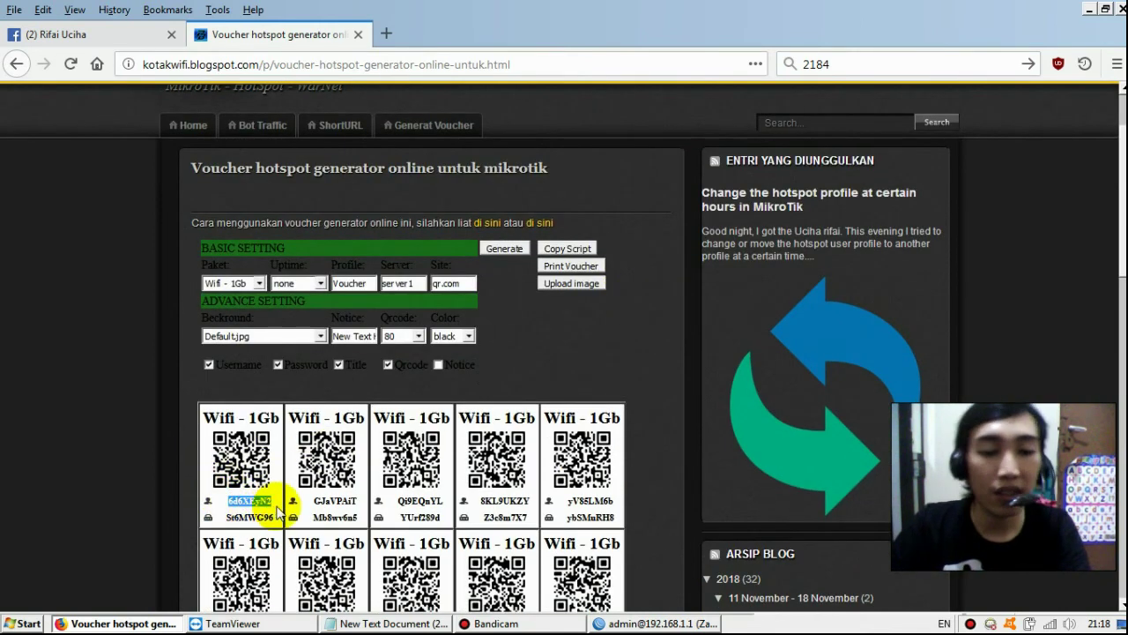
click(662, 624)
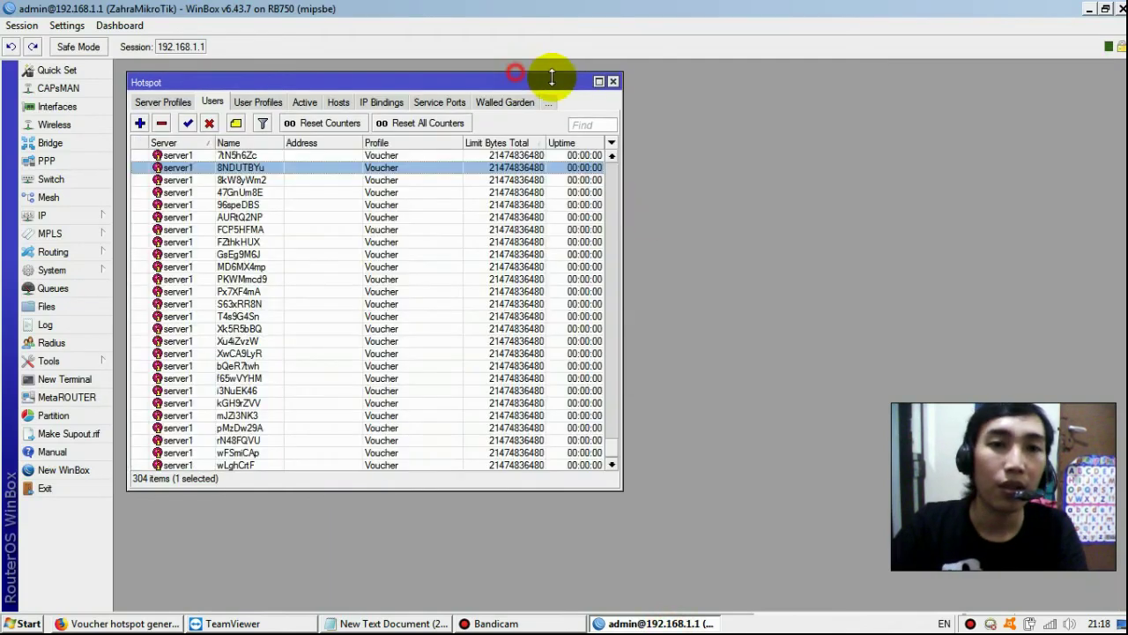
click(605, 130)
key(ctrl+v)
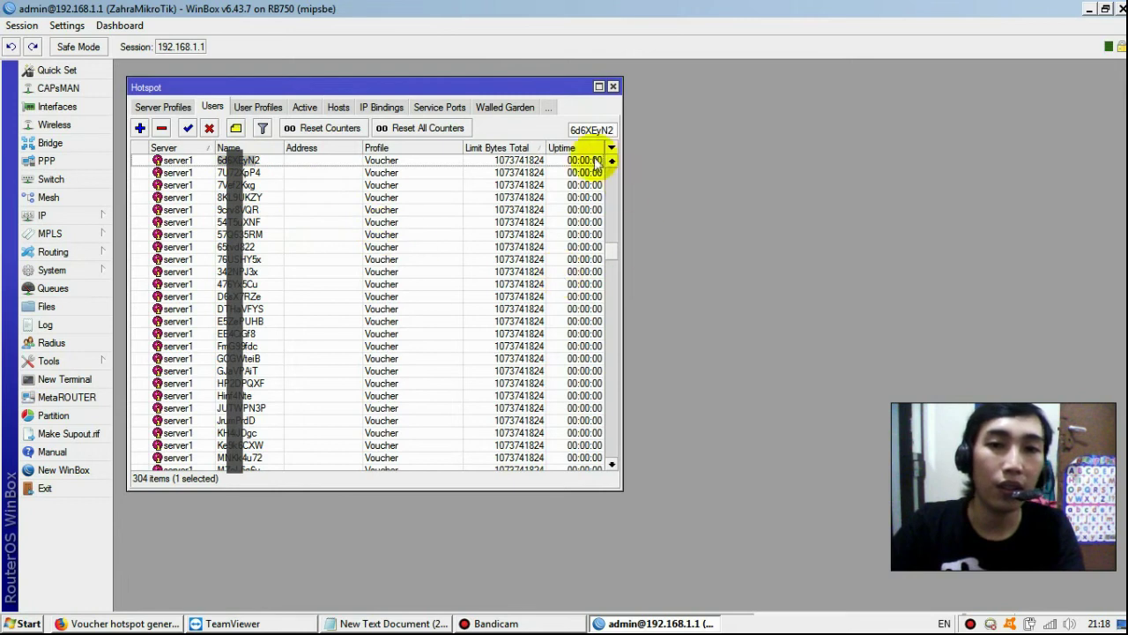
scroll(612, 162, up, 1)
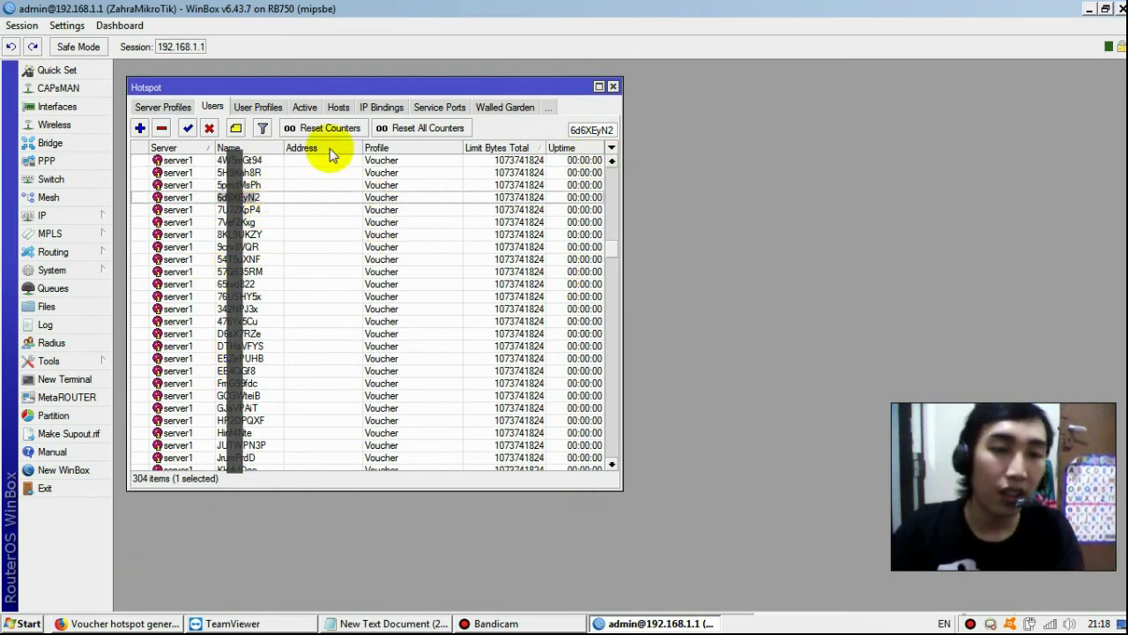
click(123, 623)
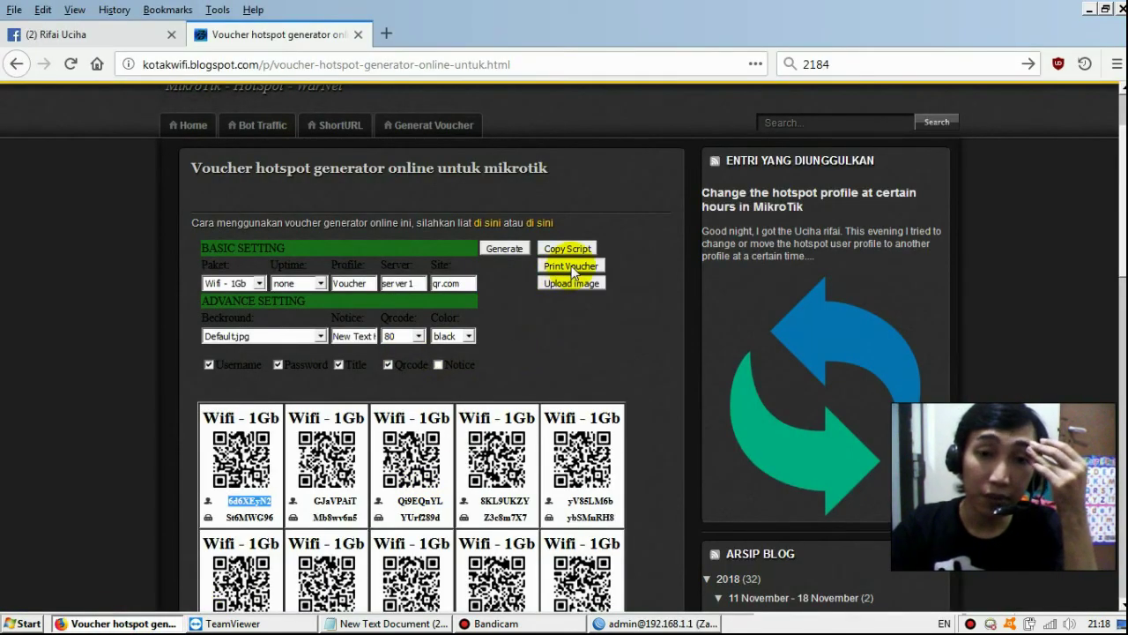
- Open the Print dialog for the vouchers and cancel it
click(572, 267)
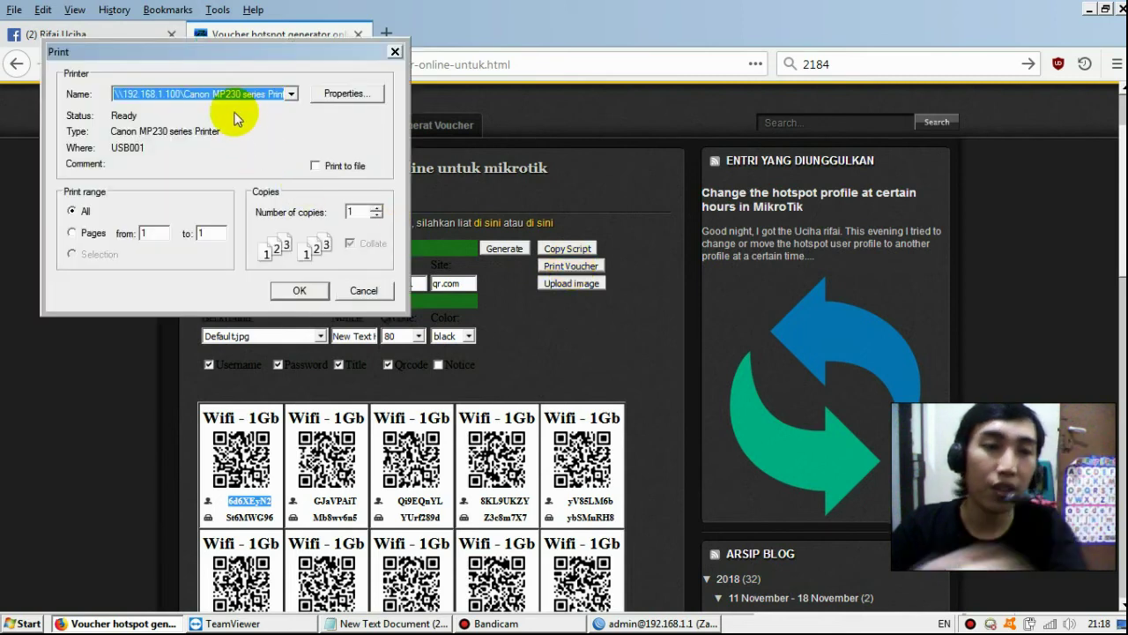
click(353, 290)
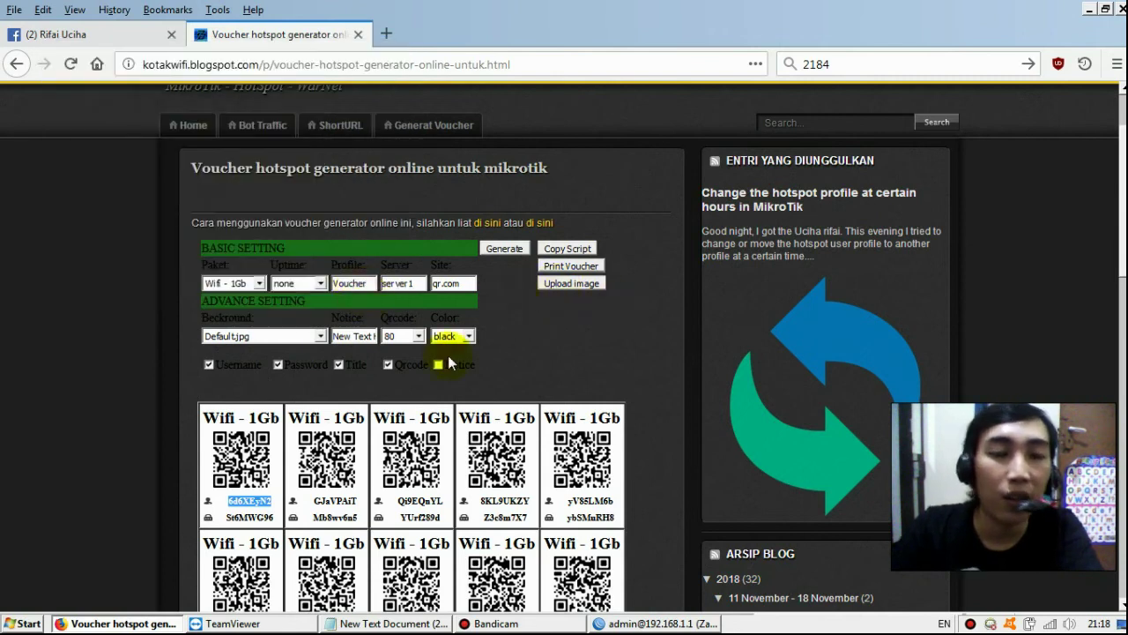
click(278, 468)
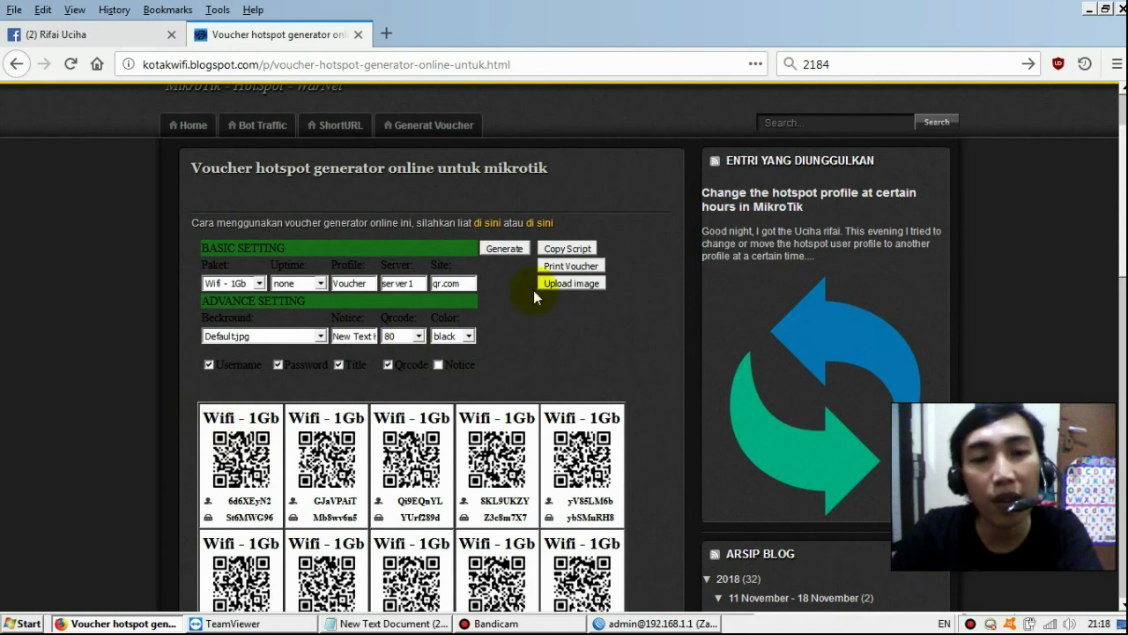
- Choose Cloud.jpg as the voucher background and regenerate the Wifi - 1Gb vouchers
click(319, 335)
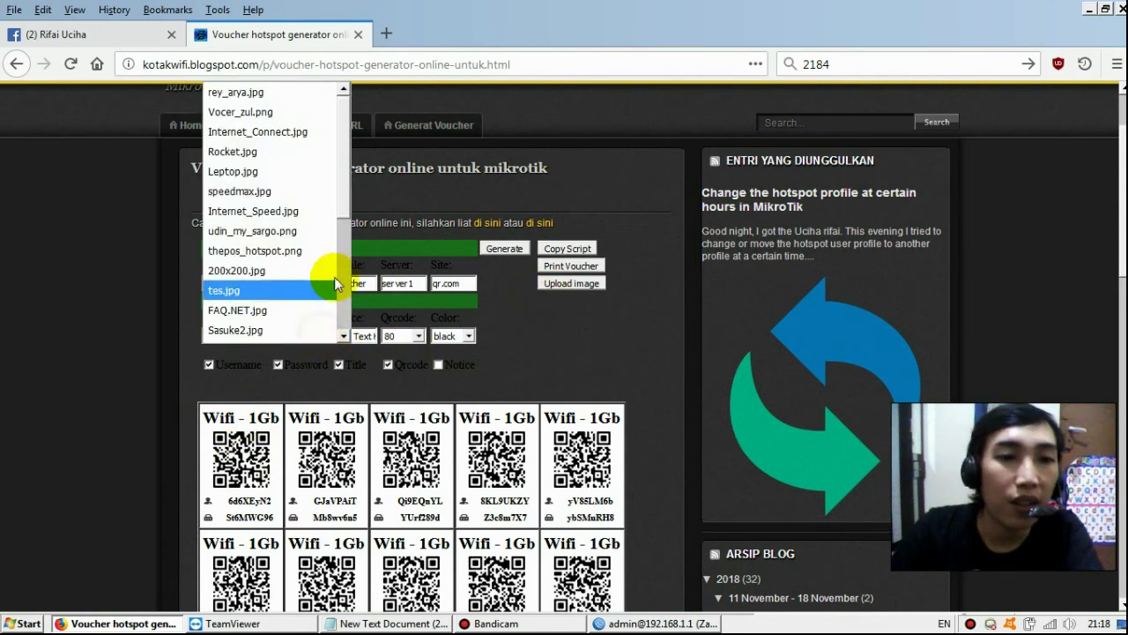
scroll(344, 212, down, 1)
scroll(347, 219, up, 1)
scroll(347, 218, down, 2)
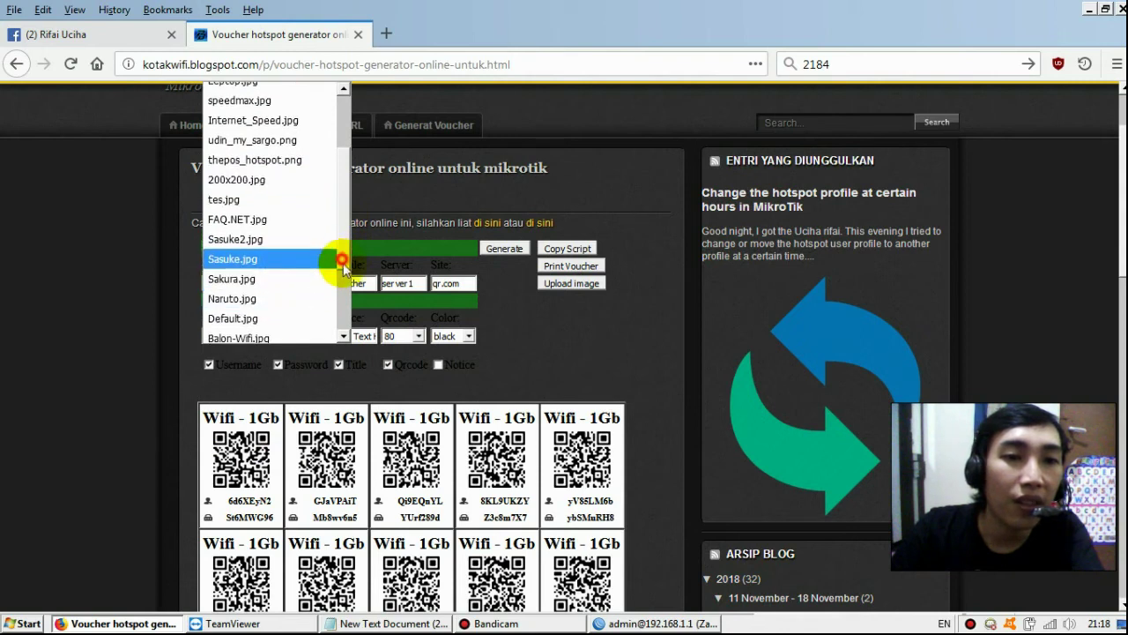
scroll(343, 263, down, 2)
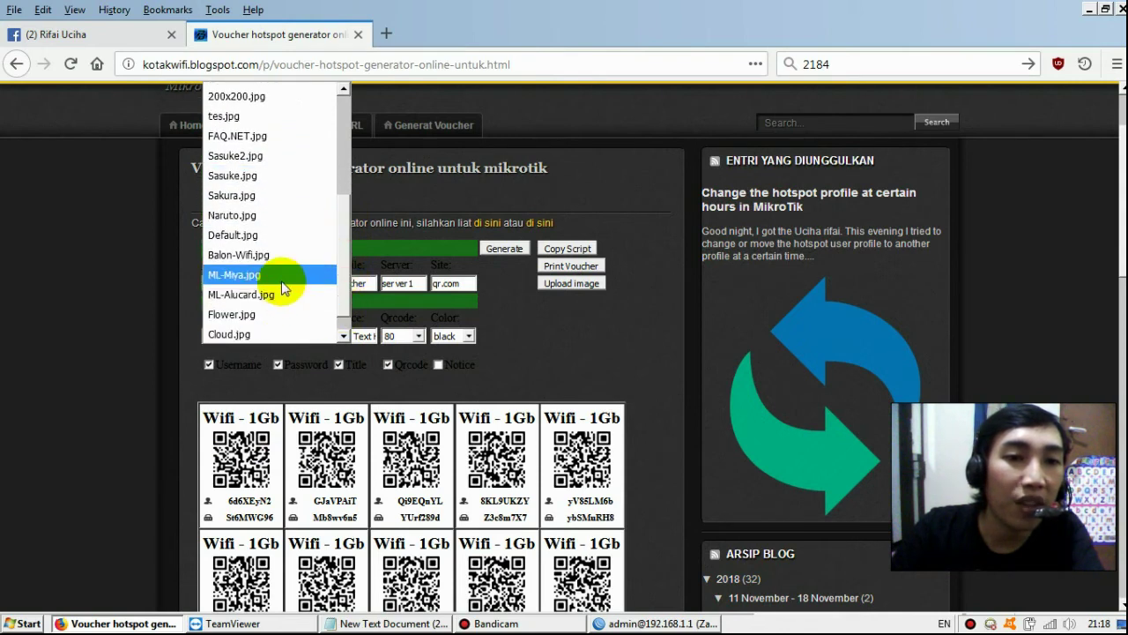
click(270, 333)
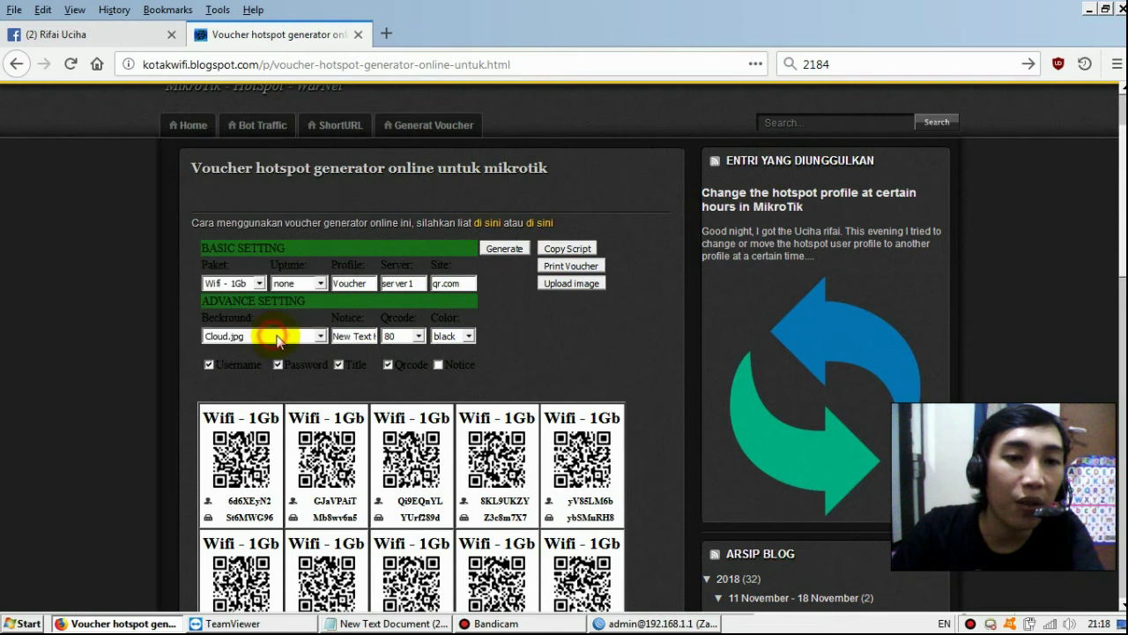
click(499, 249)
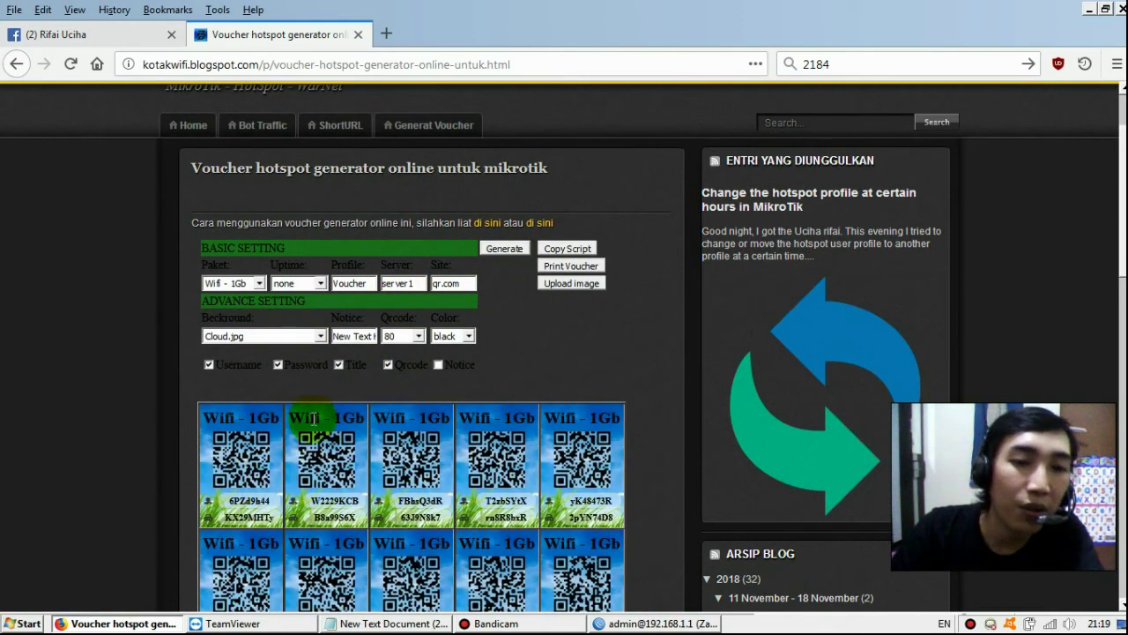
- View the Upload image form, then reload the generator at its Unlimited, Default.jpg defaults
click(563, 283)
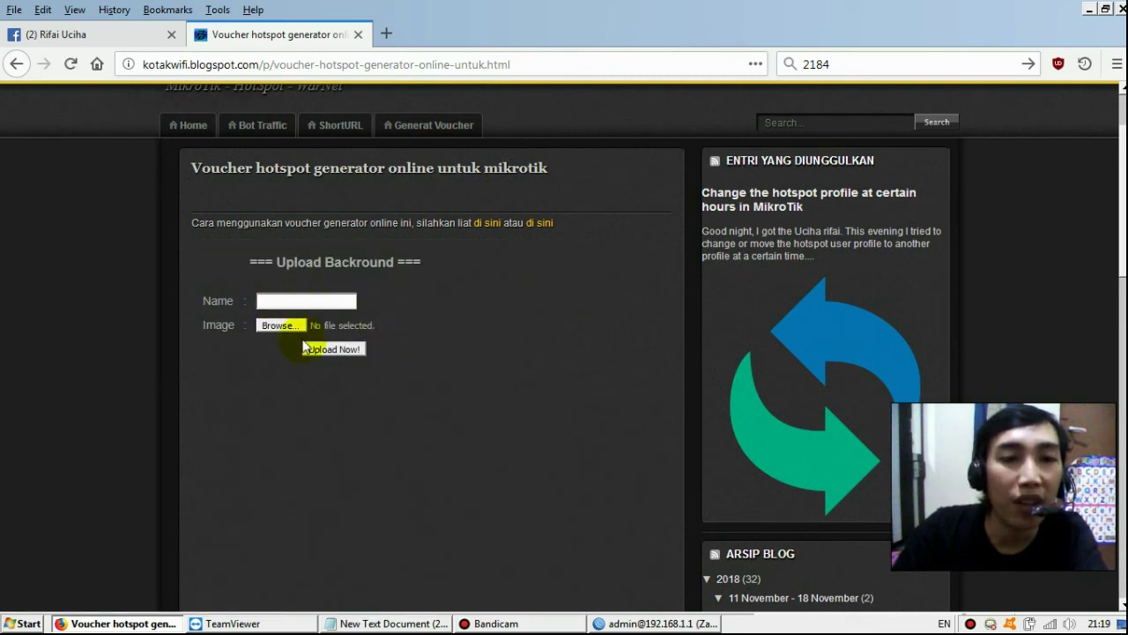
click(441, 124)
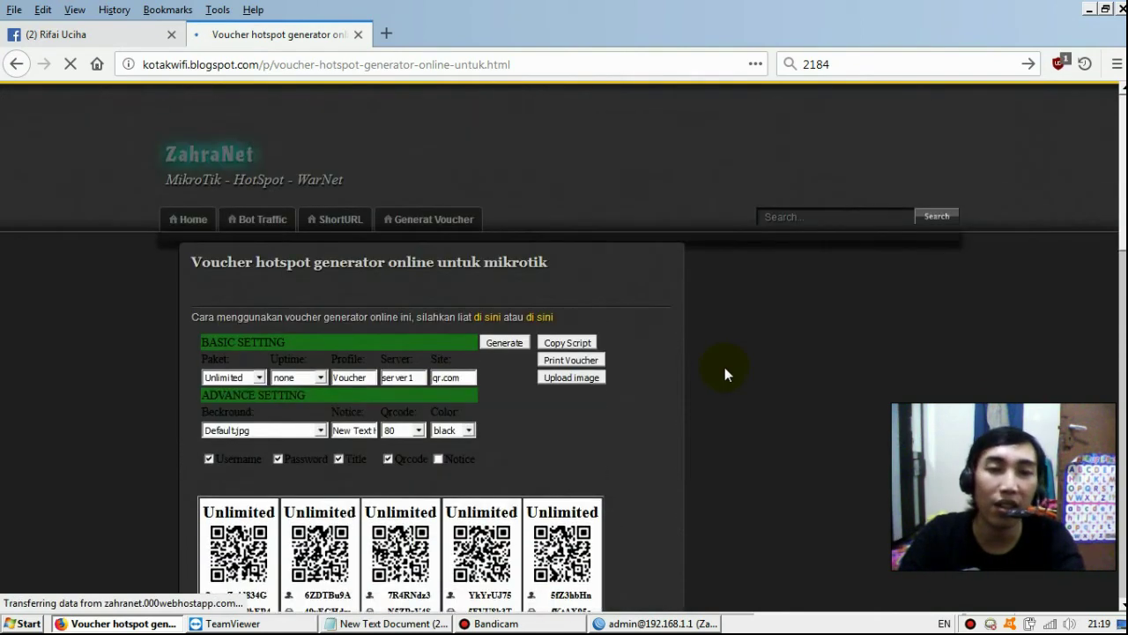
- Keep the Unlimited package, set Uptime to 1 jam, and generate a new voucher batch
scroll(284, 251, down, 3)
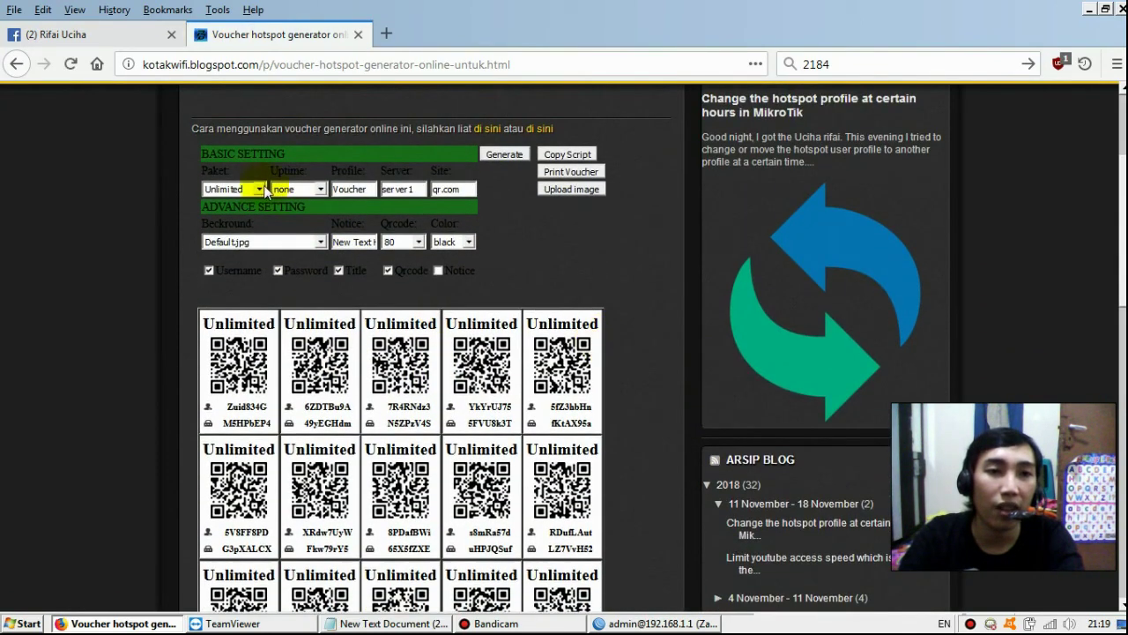
click(259, 190)
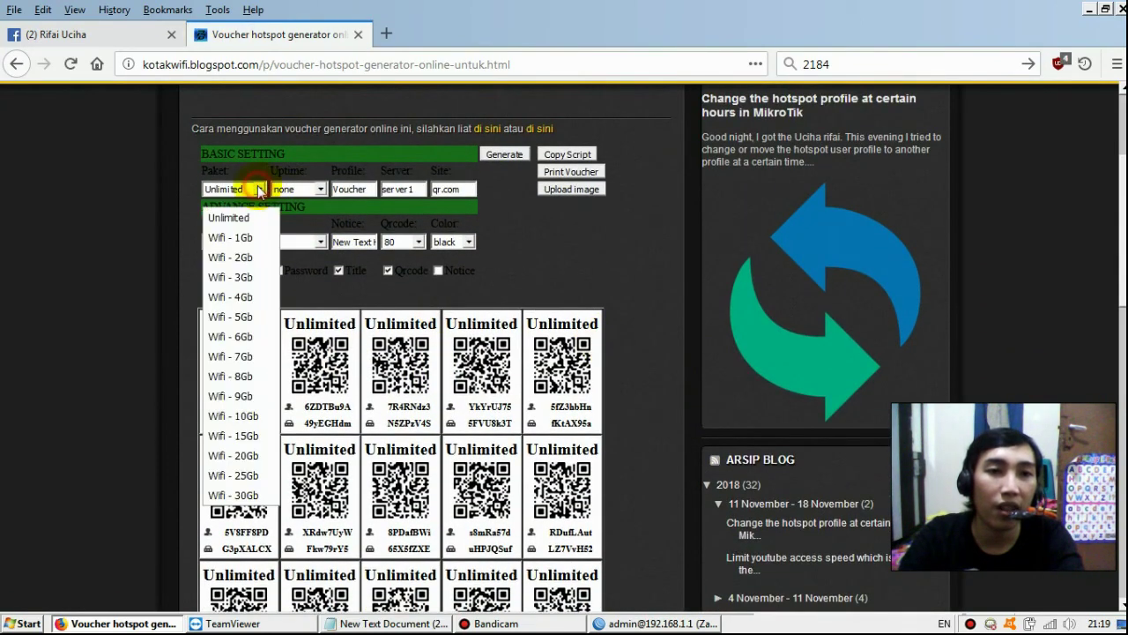
click(227, 218)
scroll(758, 339, up, 3)
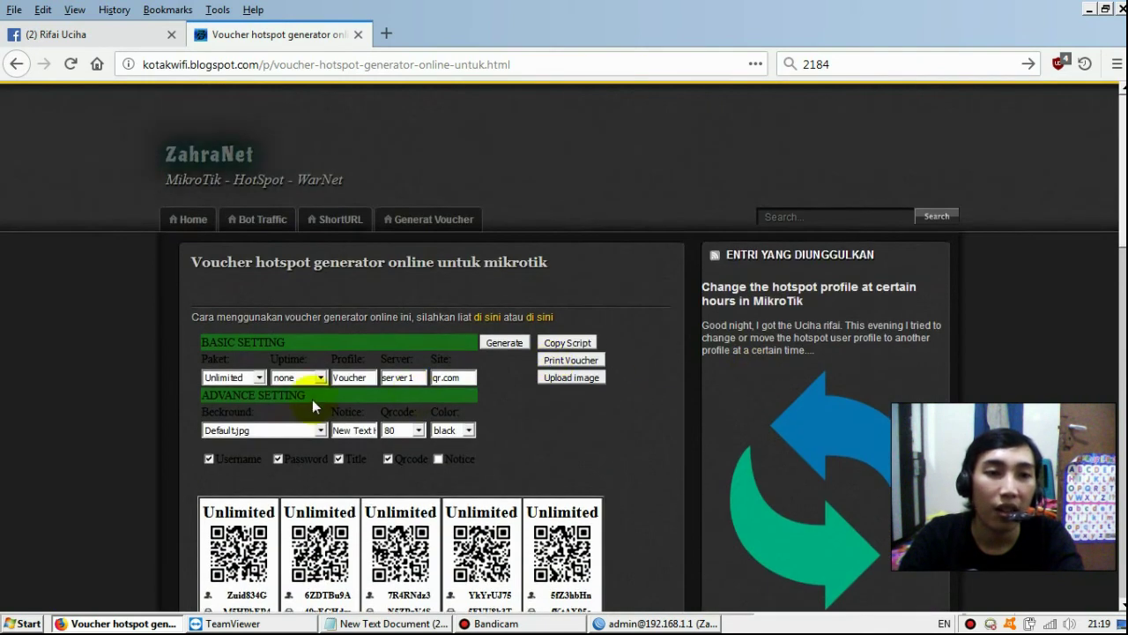
click(321, 378)
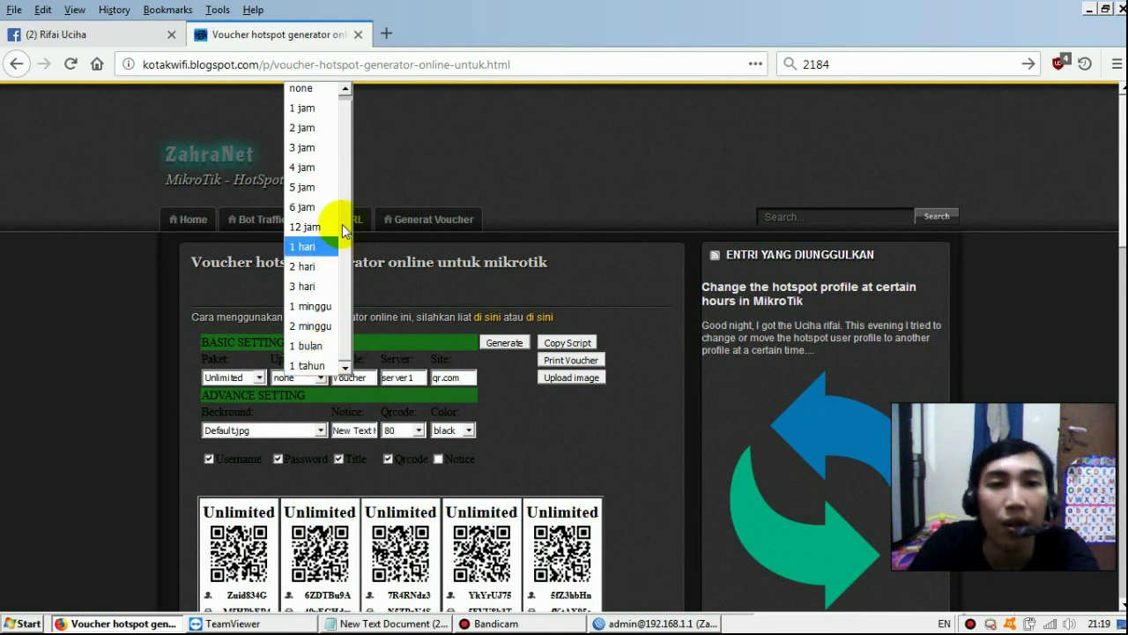
click(327, 113)
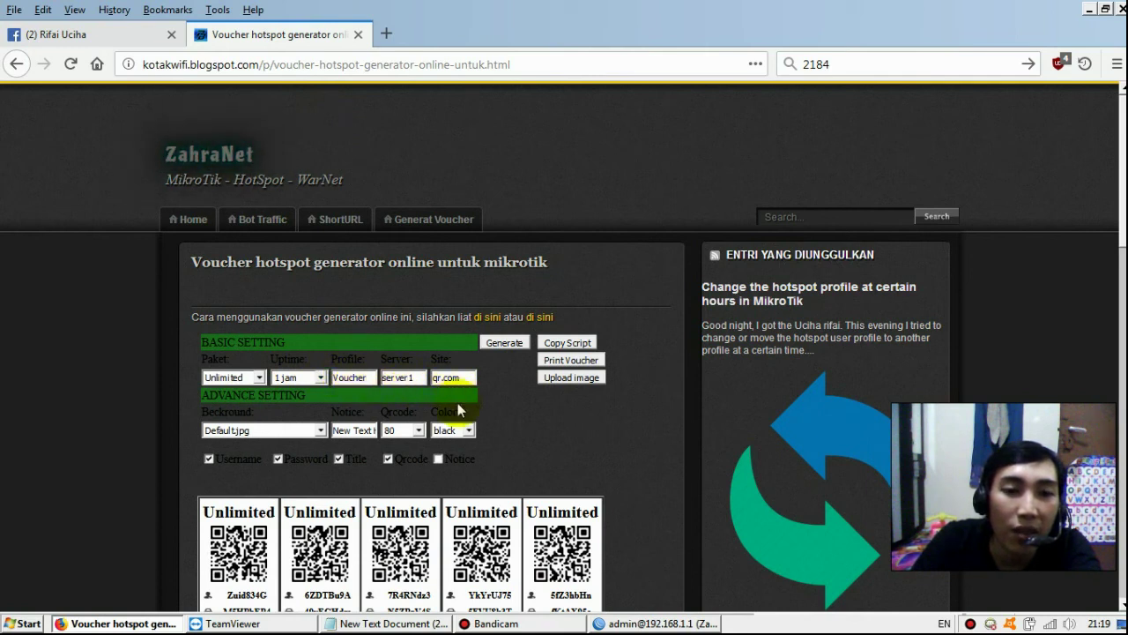
click(514, 345)
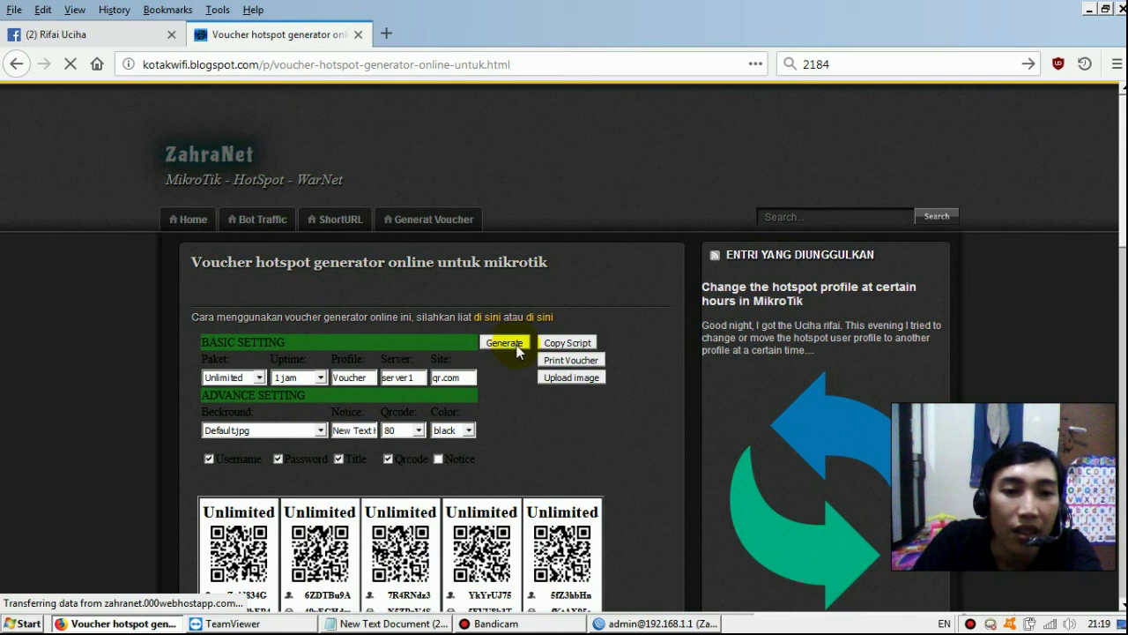
click(516, 346)
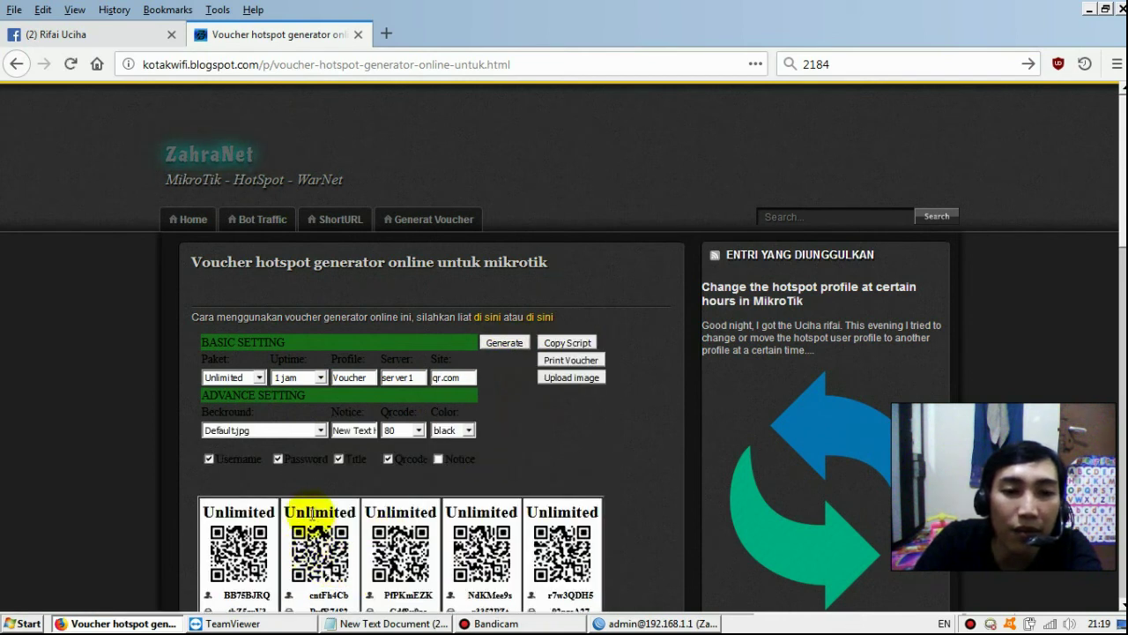
- Copy the Unlimited 1 jam voucher script, open and close a WinBox terminal, then return to Firefox
click(572, 343)
click(663, 312)
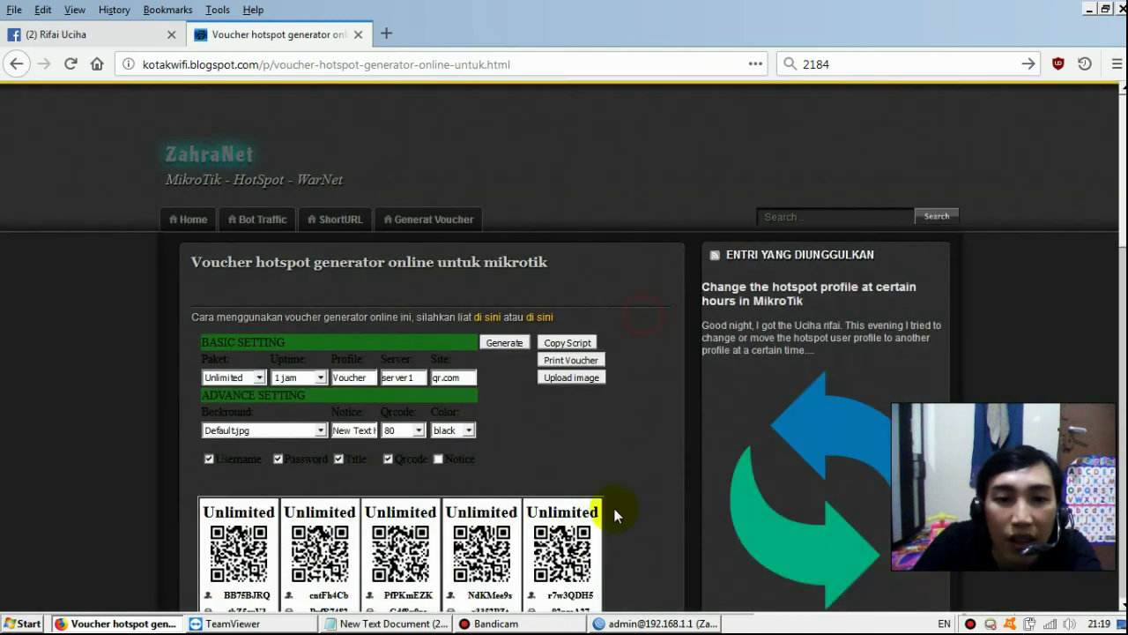
click(643, 621)
click(81, 384)
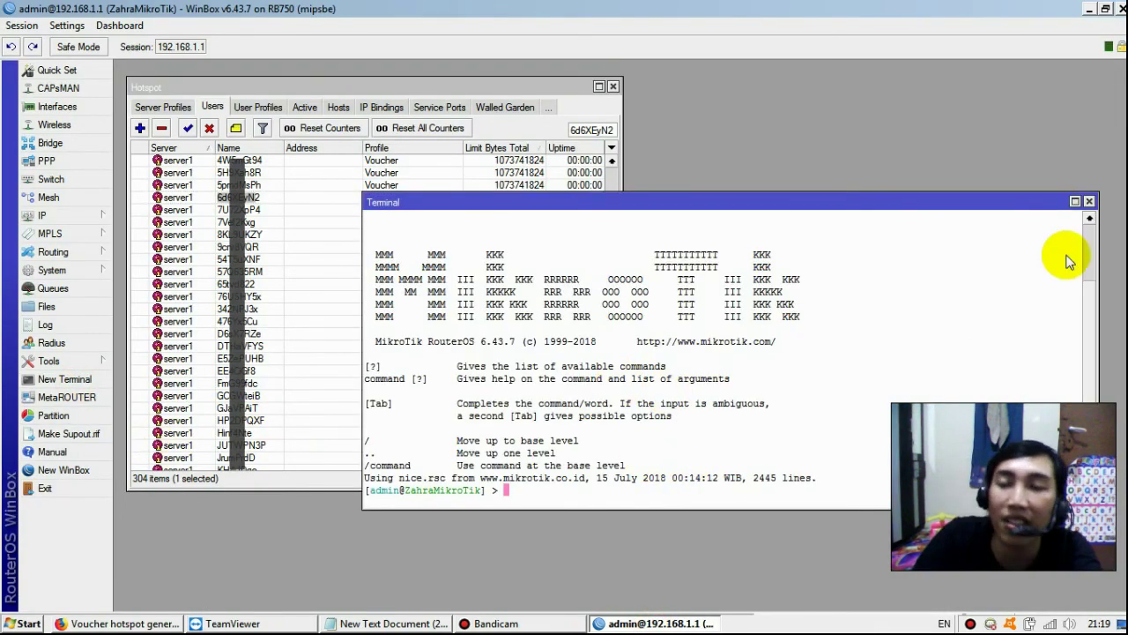
click(1089, 202)
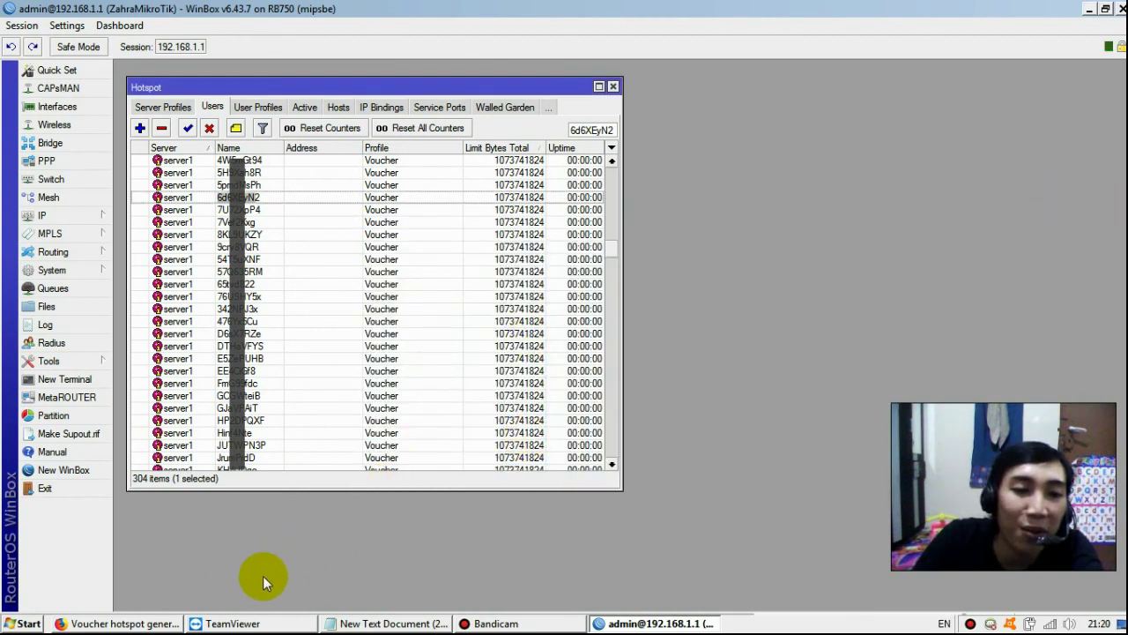
click(123, 621)
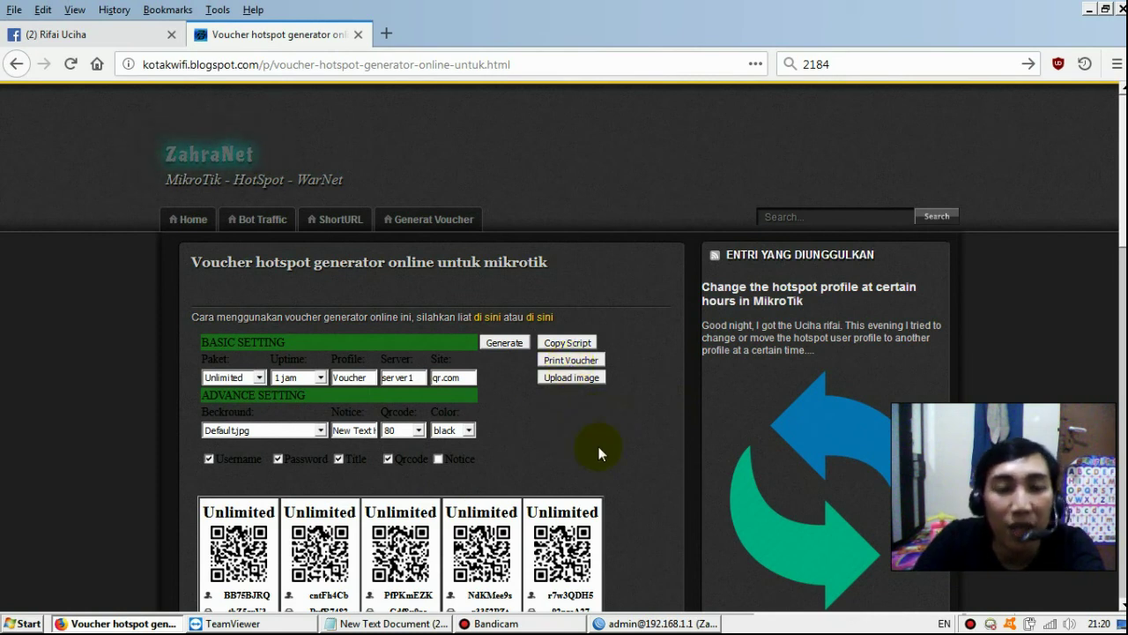
scroll(599, 449, down, 3)
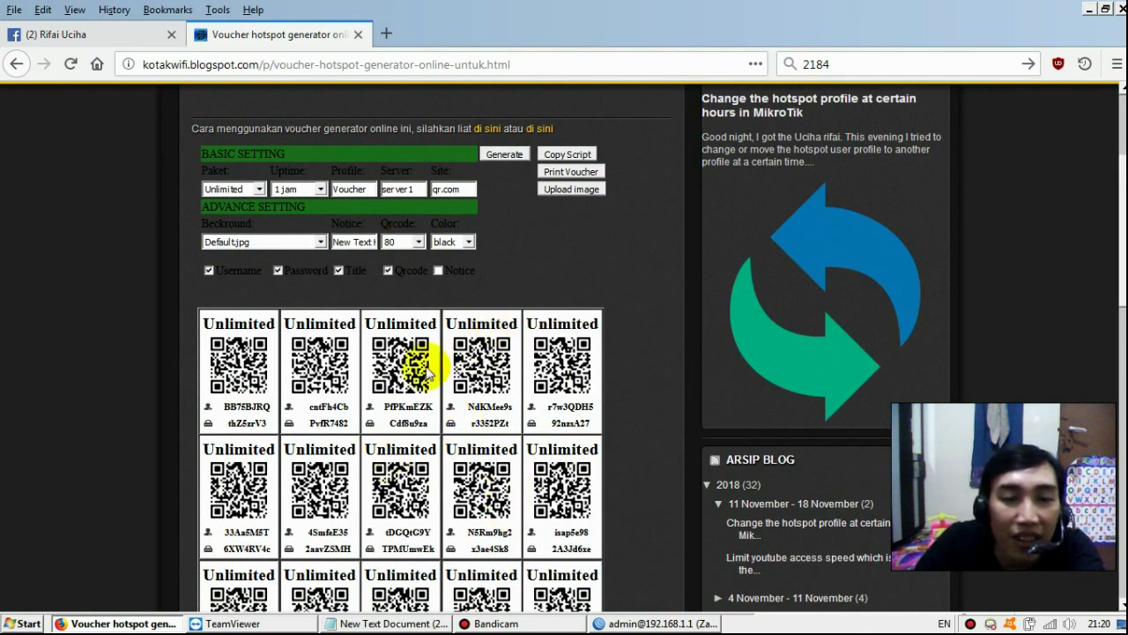
scroll(564, 364, up, 2)
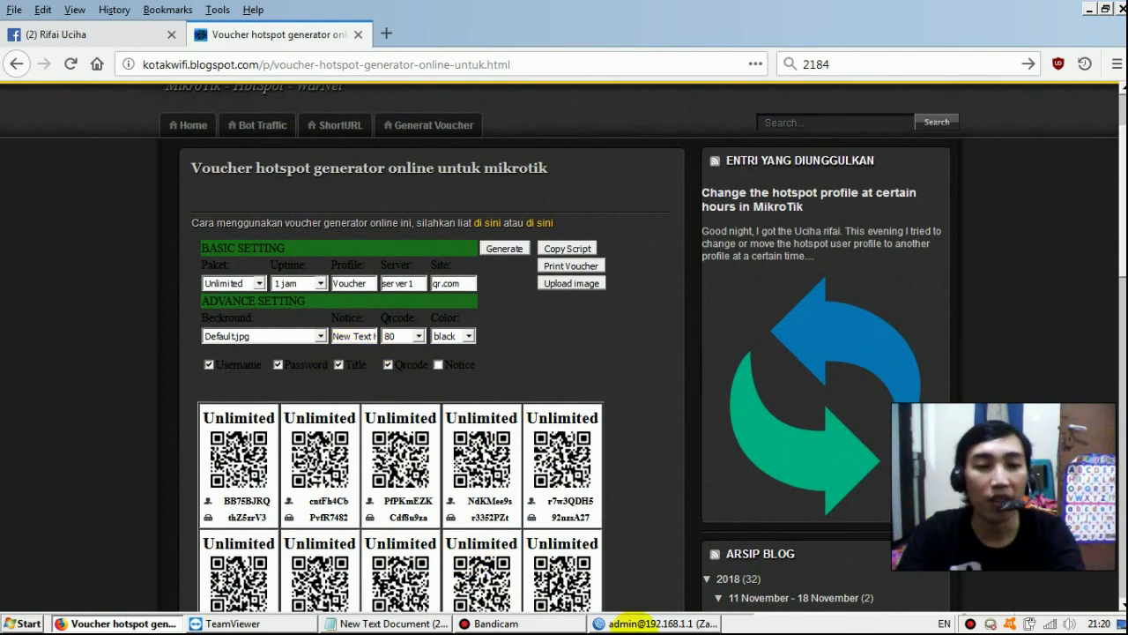
click(703, 623)
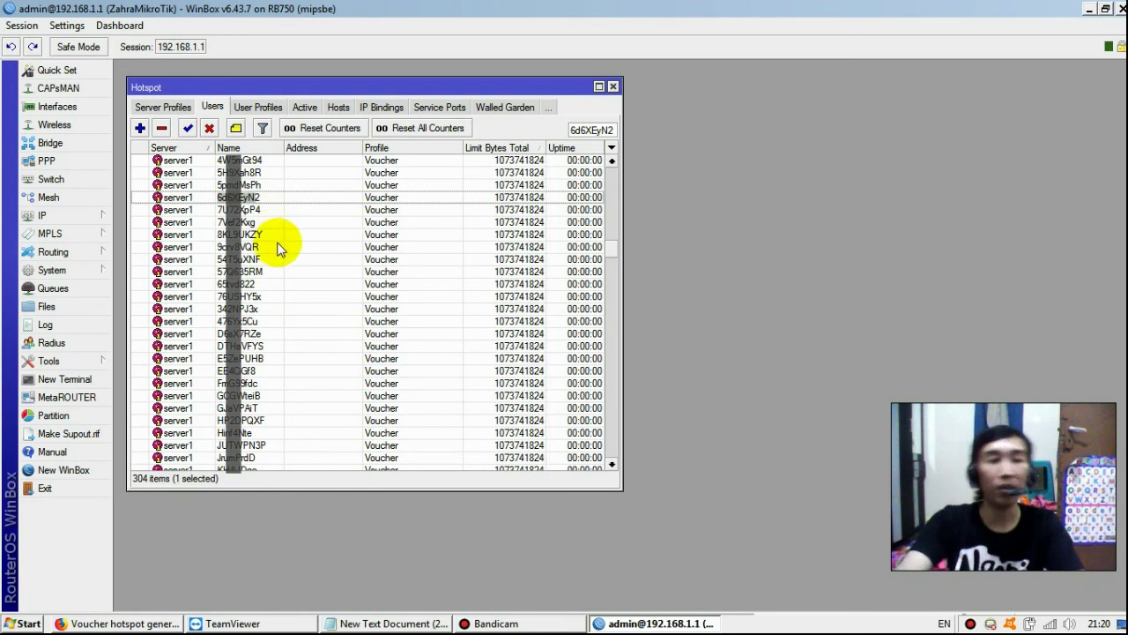
scroll(281, 246, up, 3)
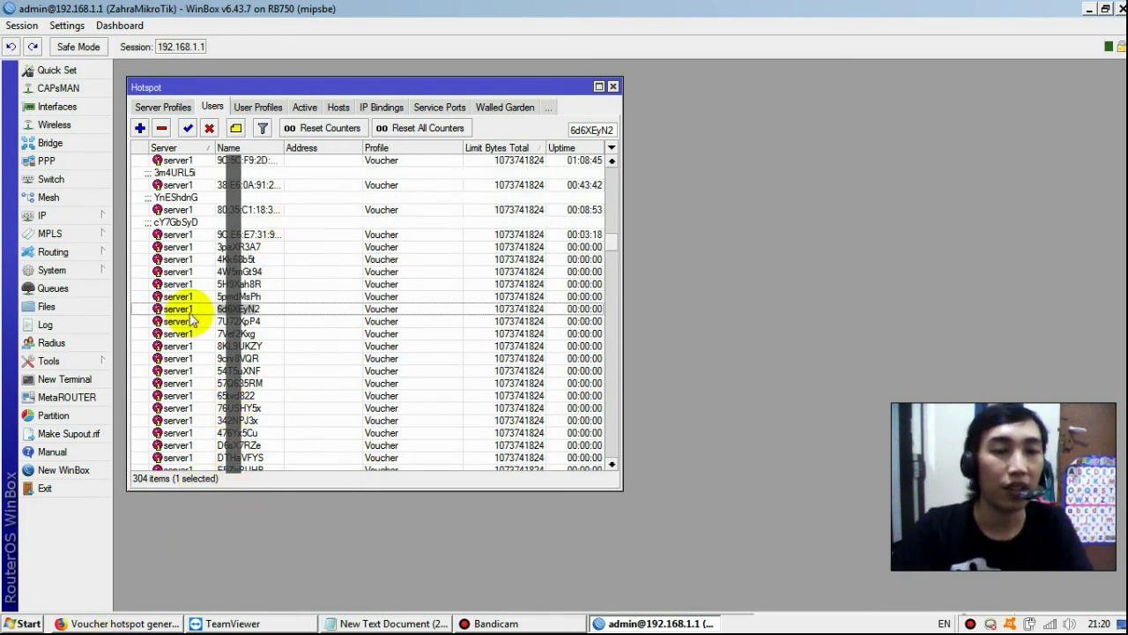
click(97, 622)
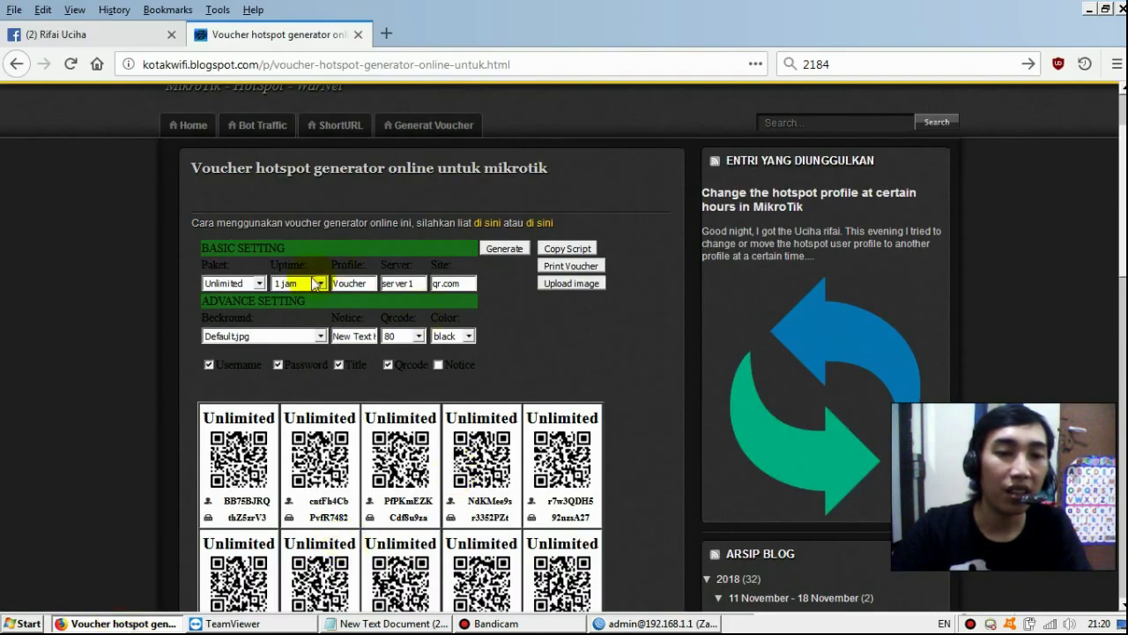
drag(268, 264, 310, 273)
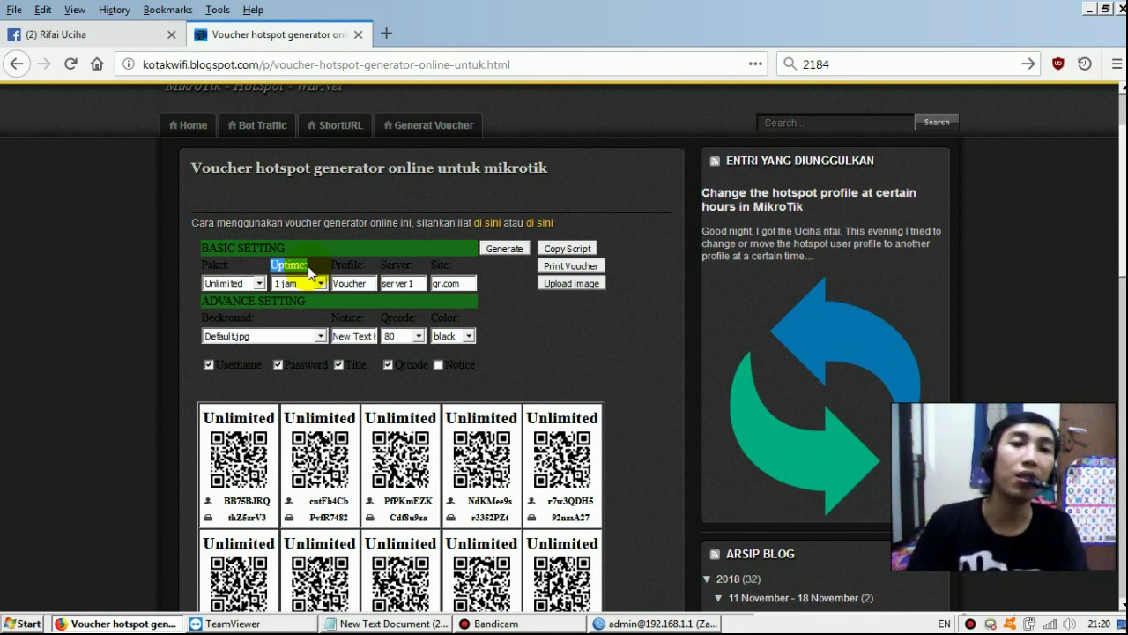
click(312, 267)
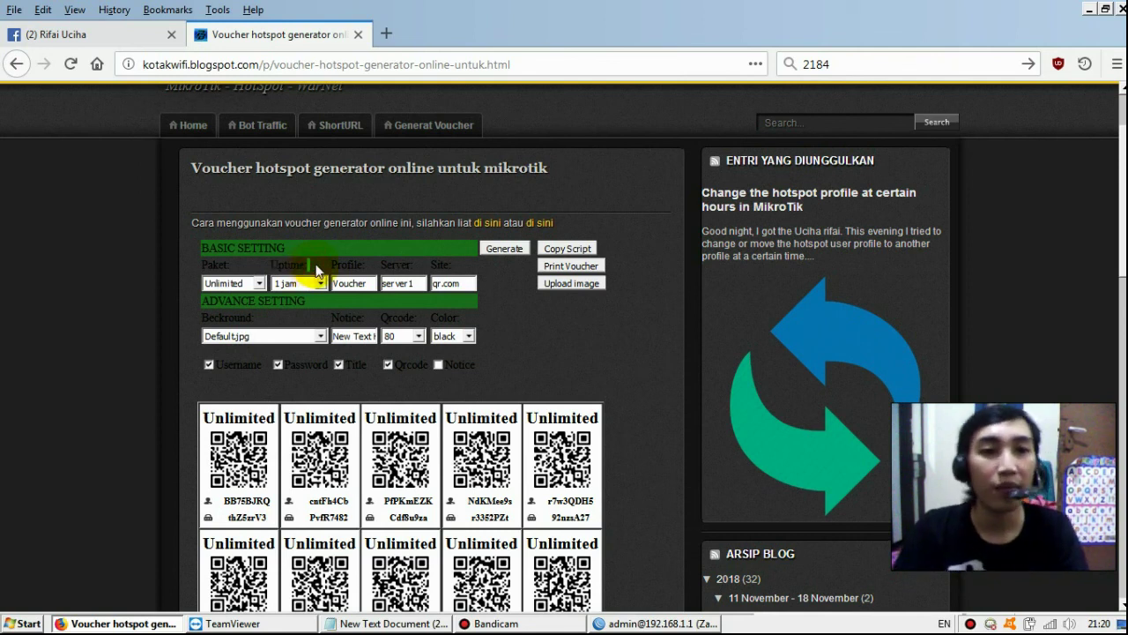